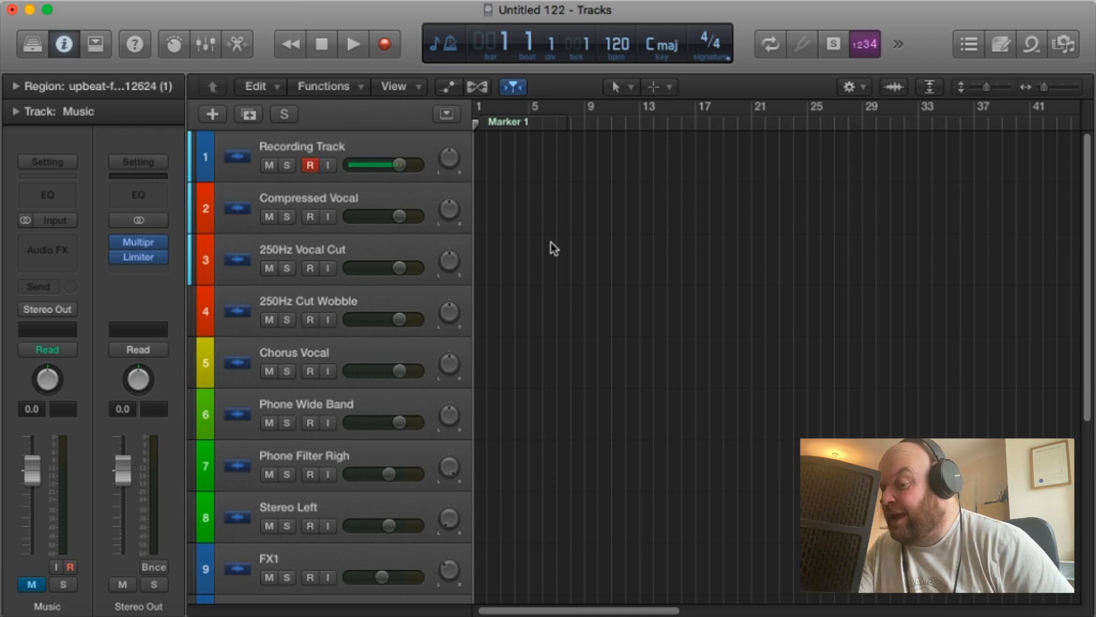
Unmute the Music track and solo it.
{"action": "scroll", "coordinate": [607, 314], "scroll_direction": "down", "scroll_amount": 10}
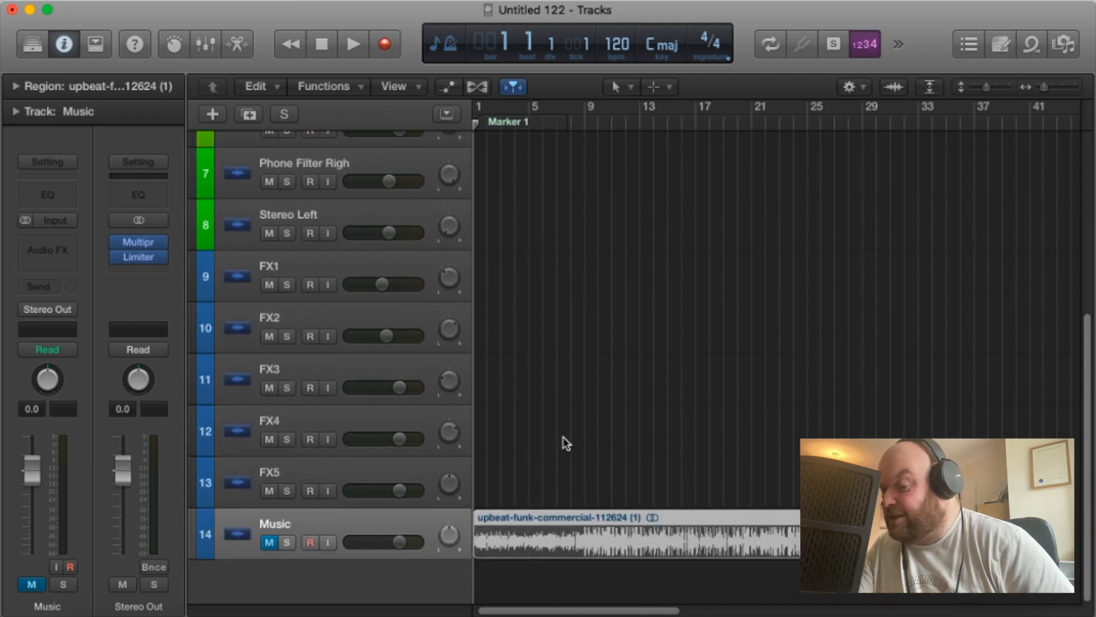
{"action": "left_click", "coordinate": [269, 543]}
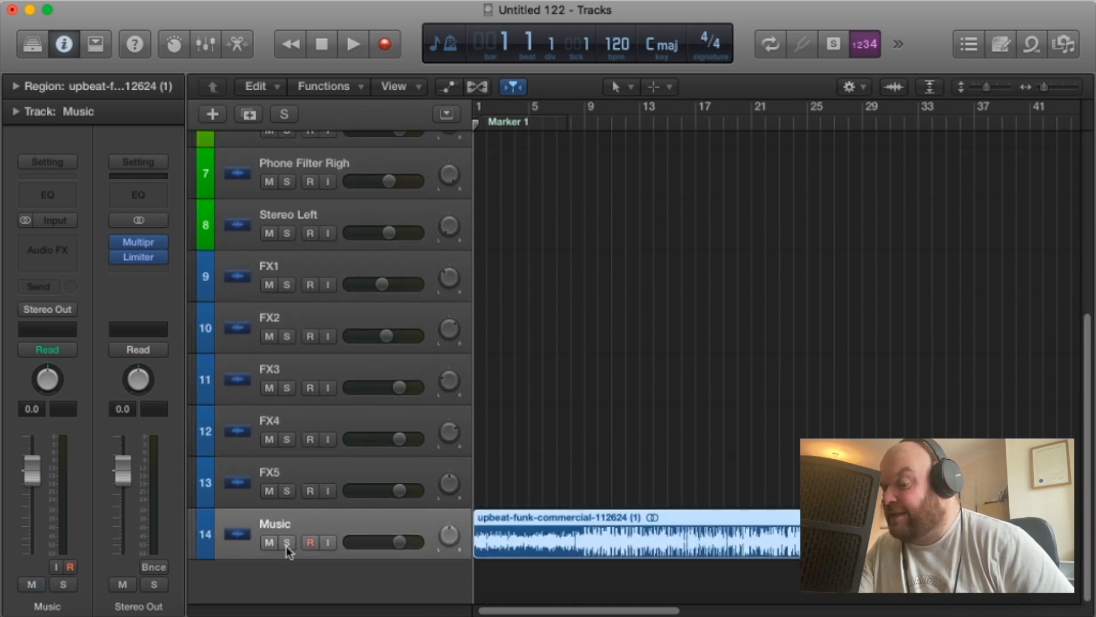
{"action": "left_click", "coordinate": [287, 542]}
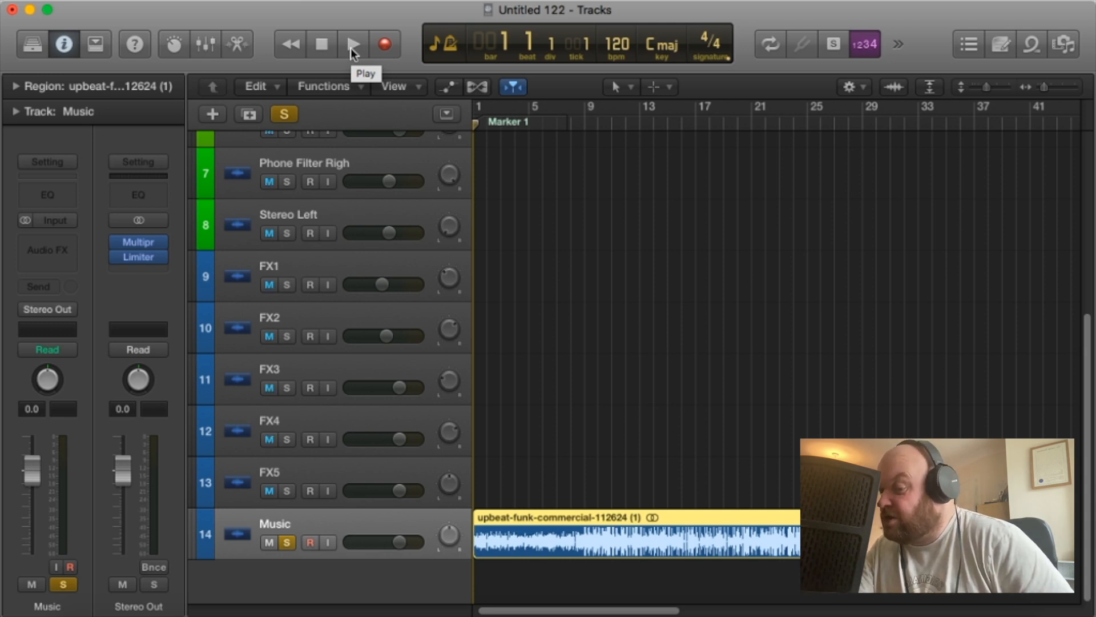
Play the Music track while lowering its volume to -2.4 dB, and return the playhead to bar 1.
{"action": "left_click", "coordinate": [352, 49]}
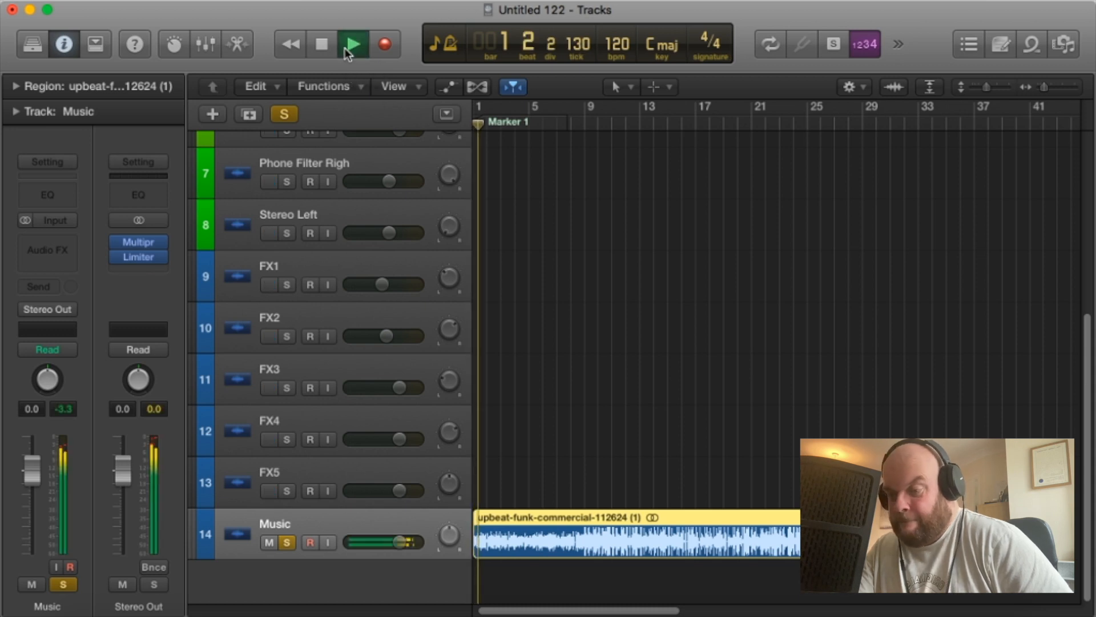
{"action": "mouse_move", "coordinate": [399, 543]}
{"action": "left_mouse_down"}
{"action": "mouse_move", "coordinate": [362, 544]}
{"action": "mouse_move", "coordinate": [393, 543]}
{"action": "left_mouse_up"}
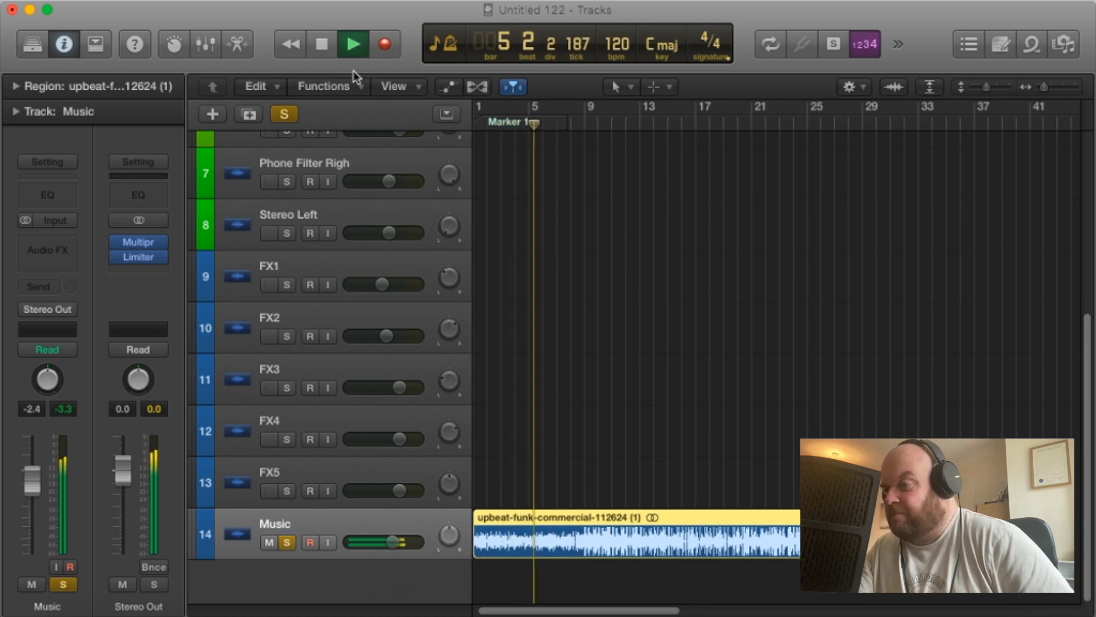
{"action": "left_click", "coordinate": [323, 46]}
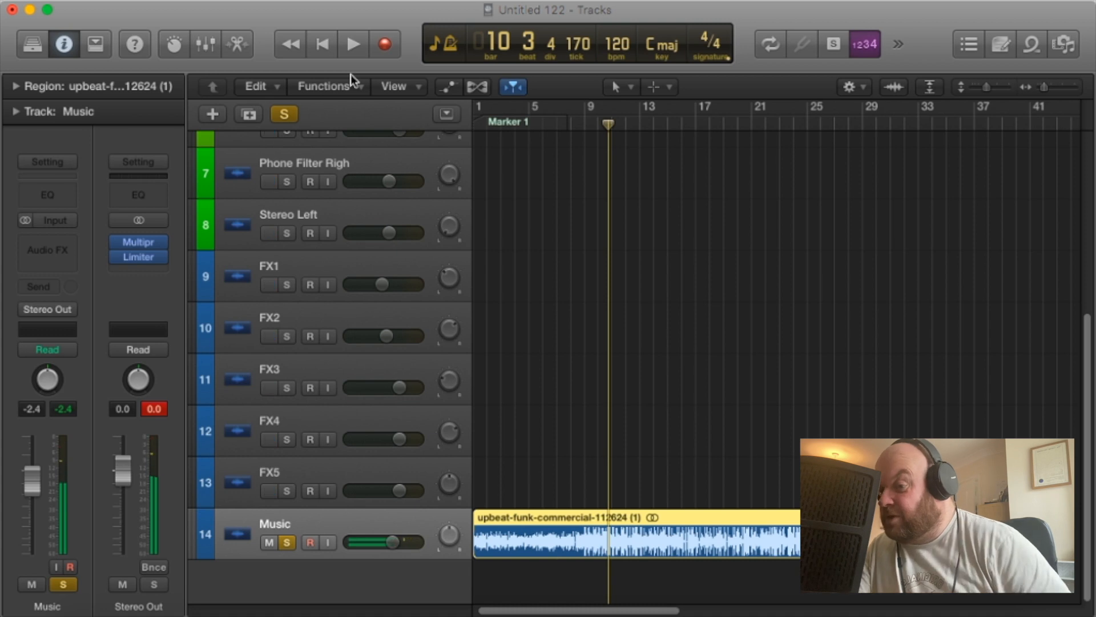
{"action": "left_click", "coordinate": [474, 124]}
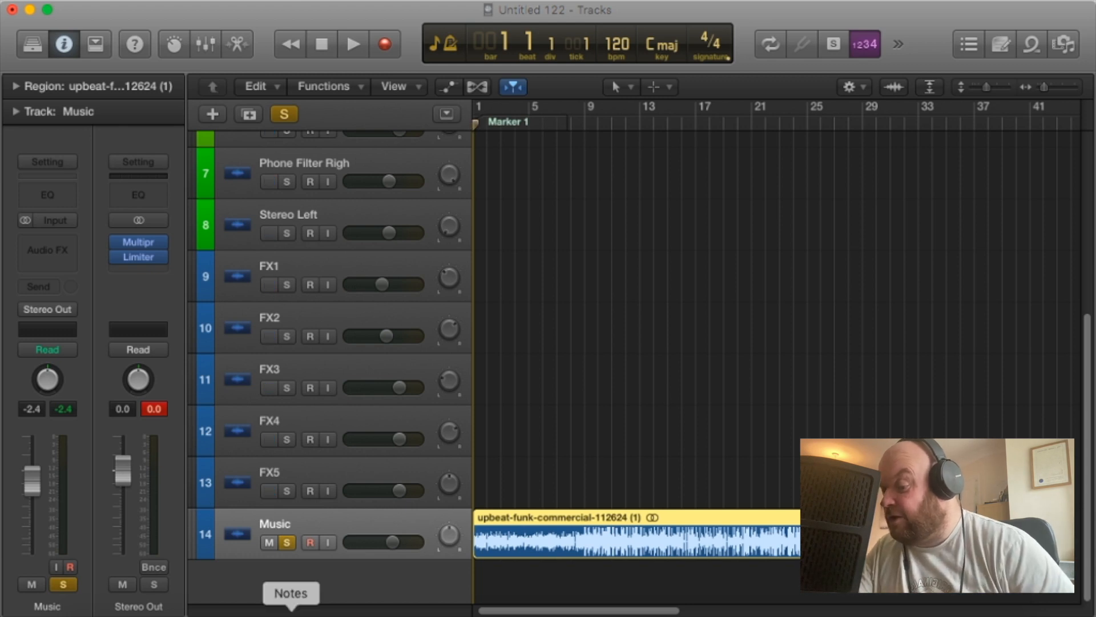
Mute the Music track and record a spoken vocal on the Recording Track from bar 1.
{"action": "left_click", "coordinate": [269, 542]}
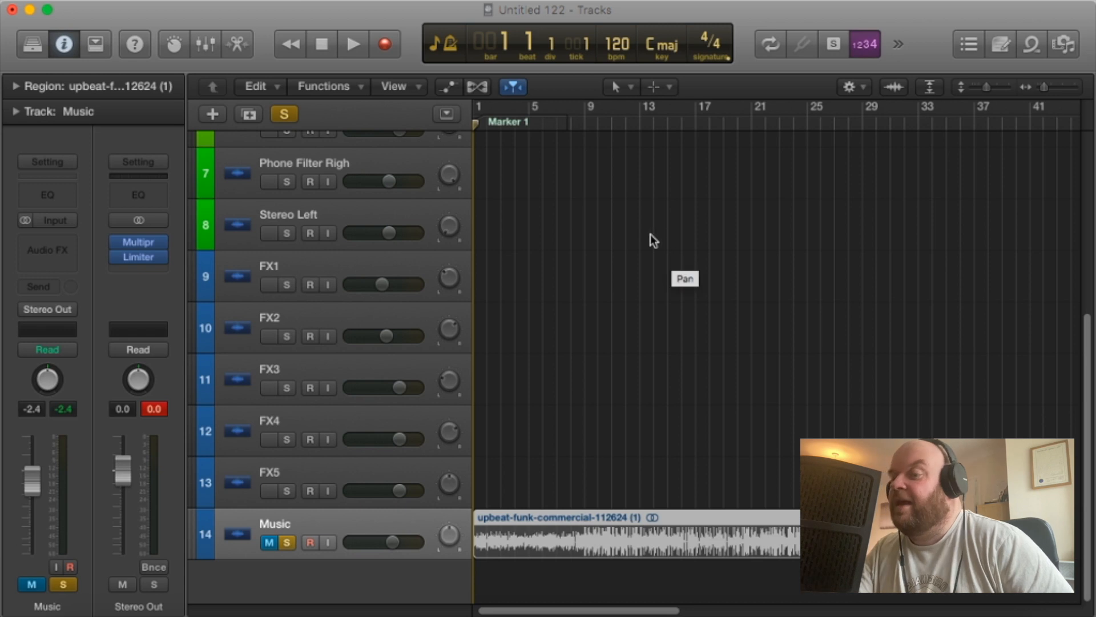
{"action": "scroll", "coordinate": [634, 228], "scroll_direction": "up", "scroll_amount": 6}
{"action": "left_click", "coordinate": [392, 143]}
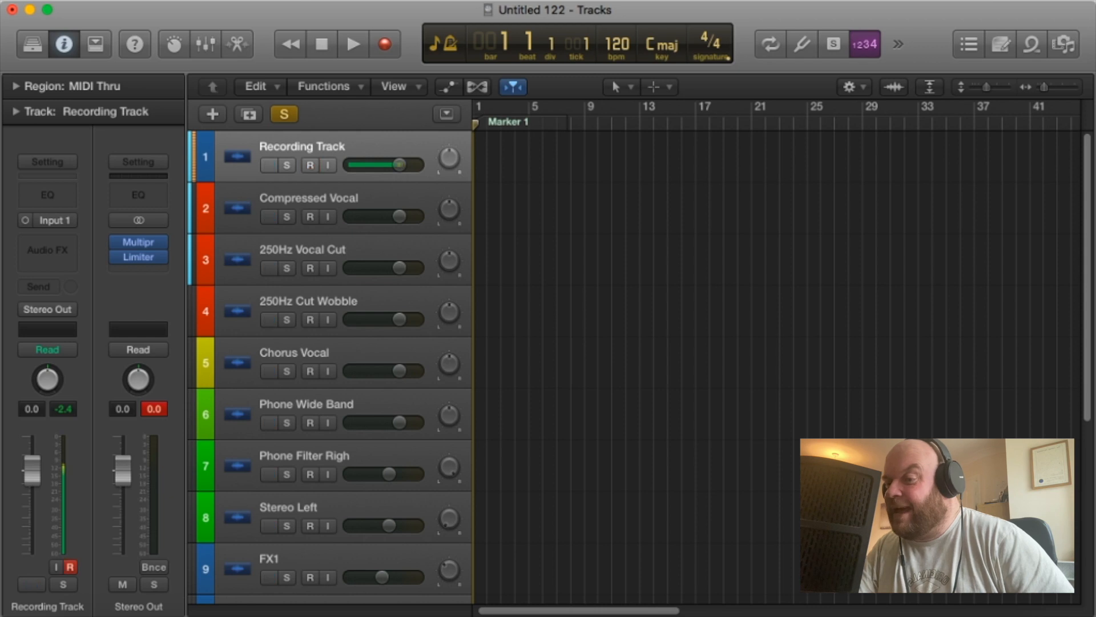
{"action": "left_click", "coordinate": [389, 49]}
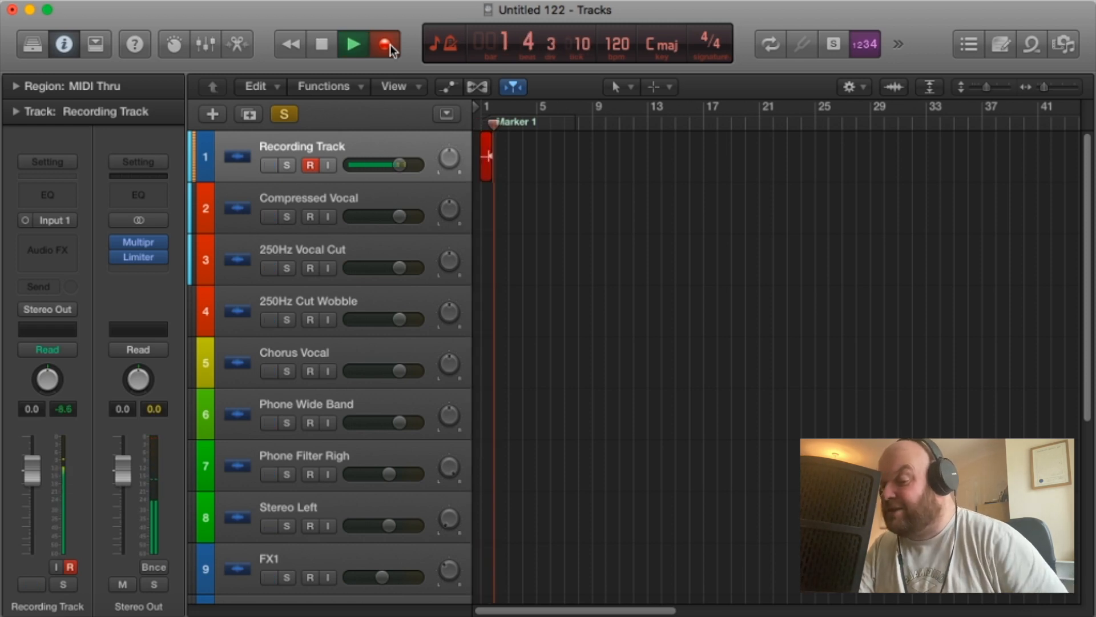
{"action": "left_click", "coordinate": [683, 606]}
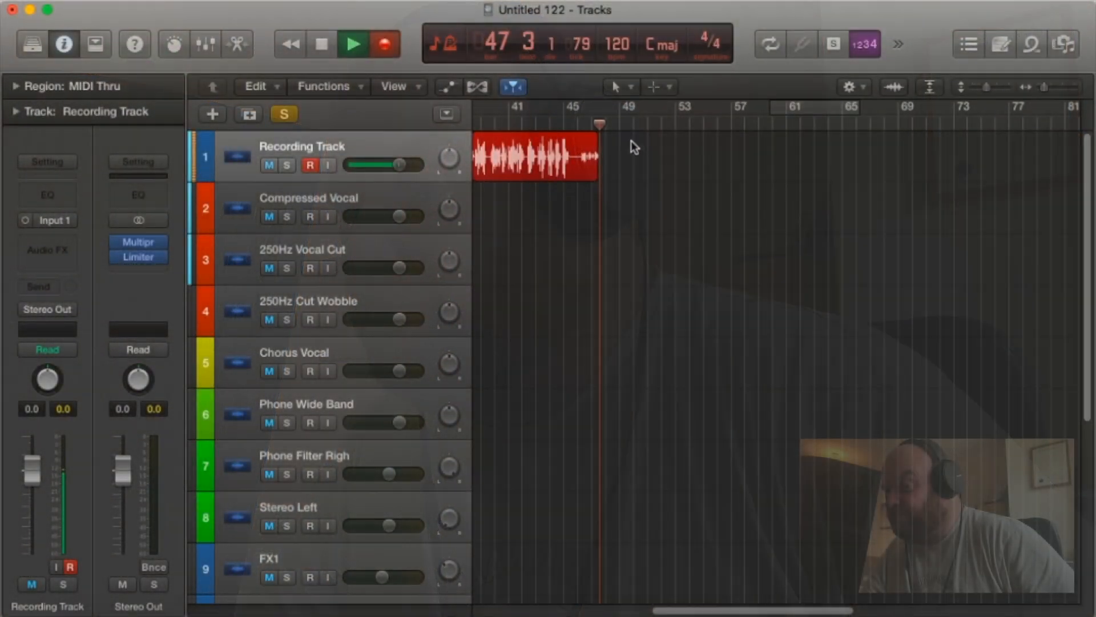
{"action": "key", "text": "space"}
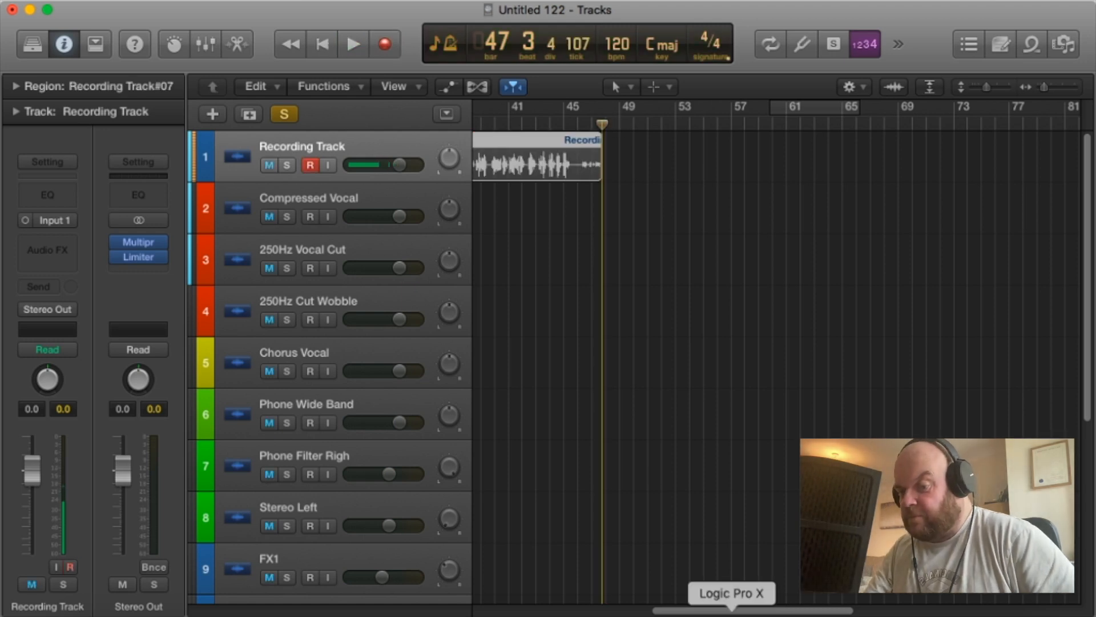
Turn off the active solo and check the track list down to the Music track.
{"action": "left_click_drag", "start_coordinate": [714, 611], "coordinate": [495, 607]}
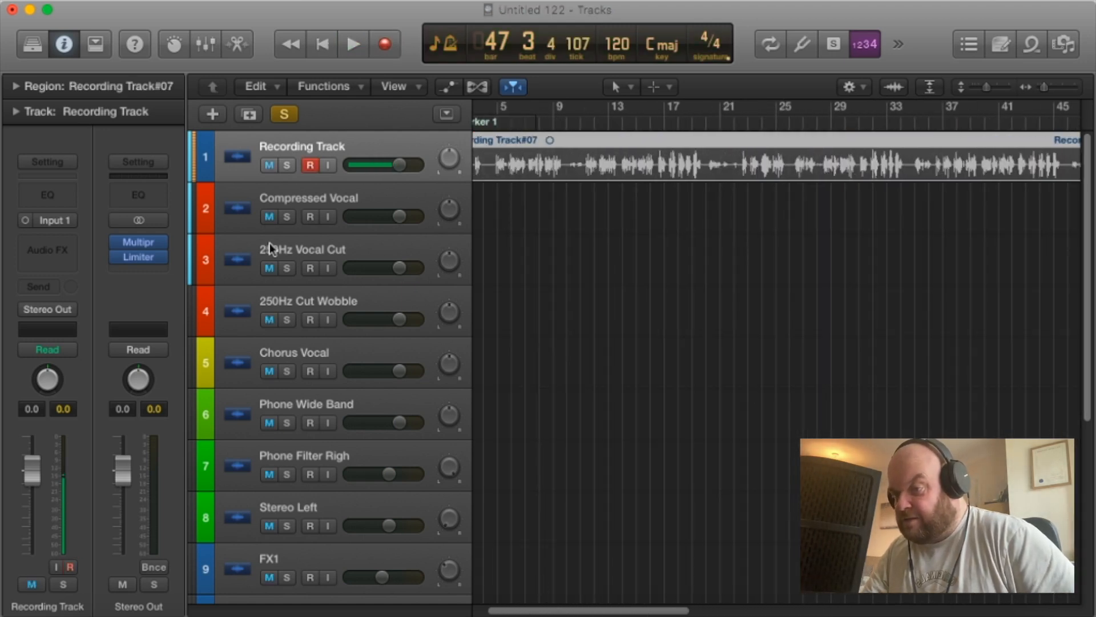
{"action": "left_click", "coordinate": [283, 116]}
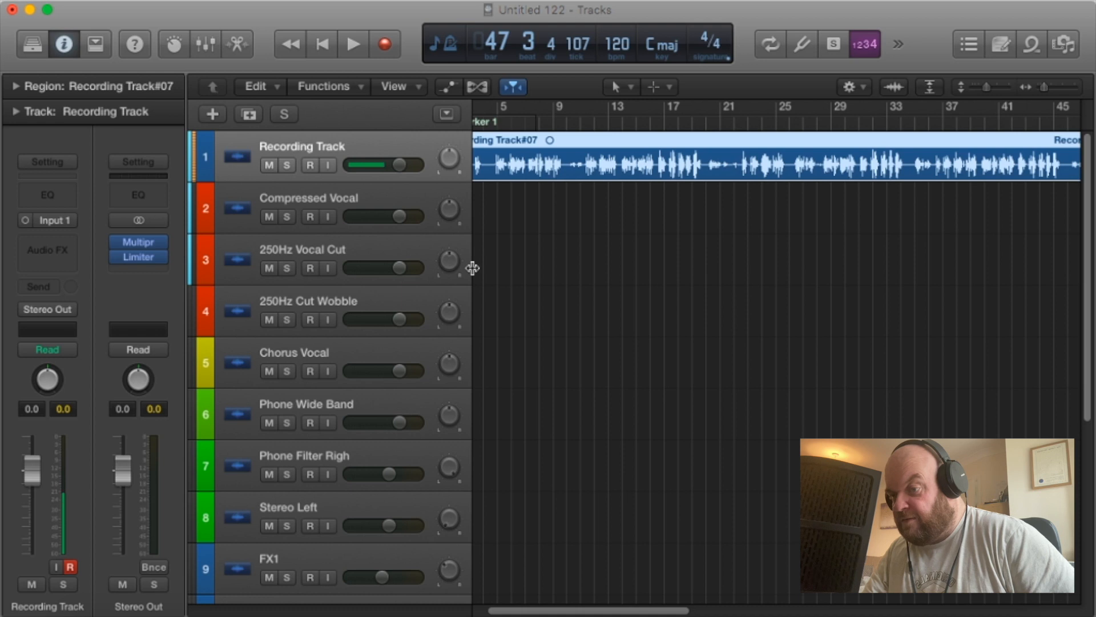
{"action": "scroll", "coordinate": [543, 276], "scroll_direction": "down", "scroll_amount": 6}
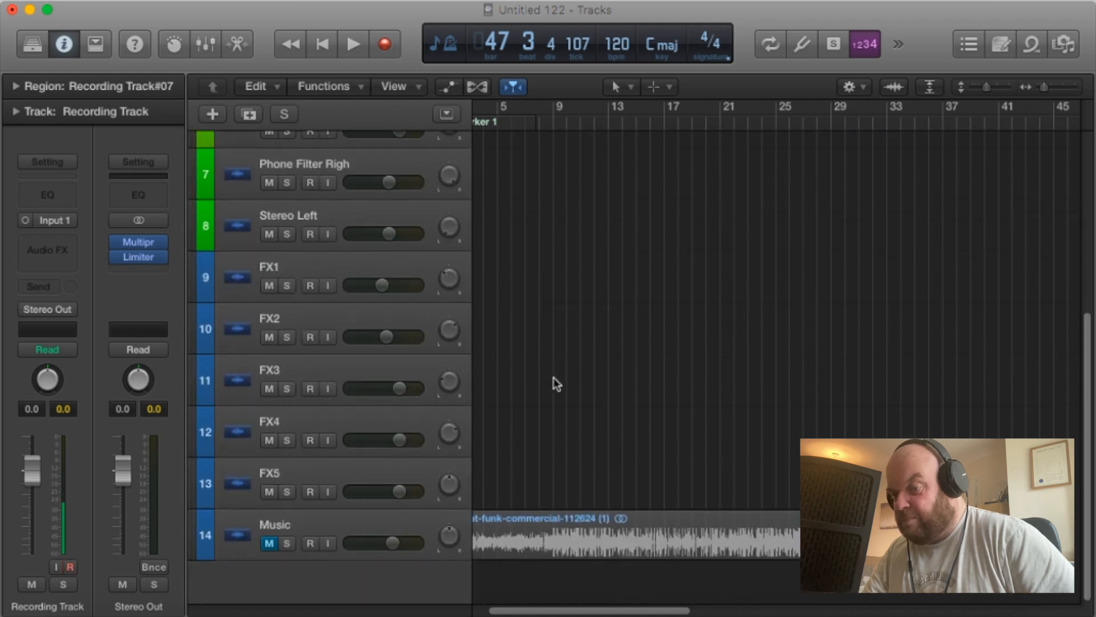
{"action": "scroll", "coordinate": [560, 371], "scroll_direction": "up", "scroll_amount": 4}
{"action": "scroll", "coordinate": [571, 359], "scroll_direction": "up", "scroll_amount": 2}
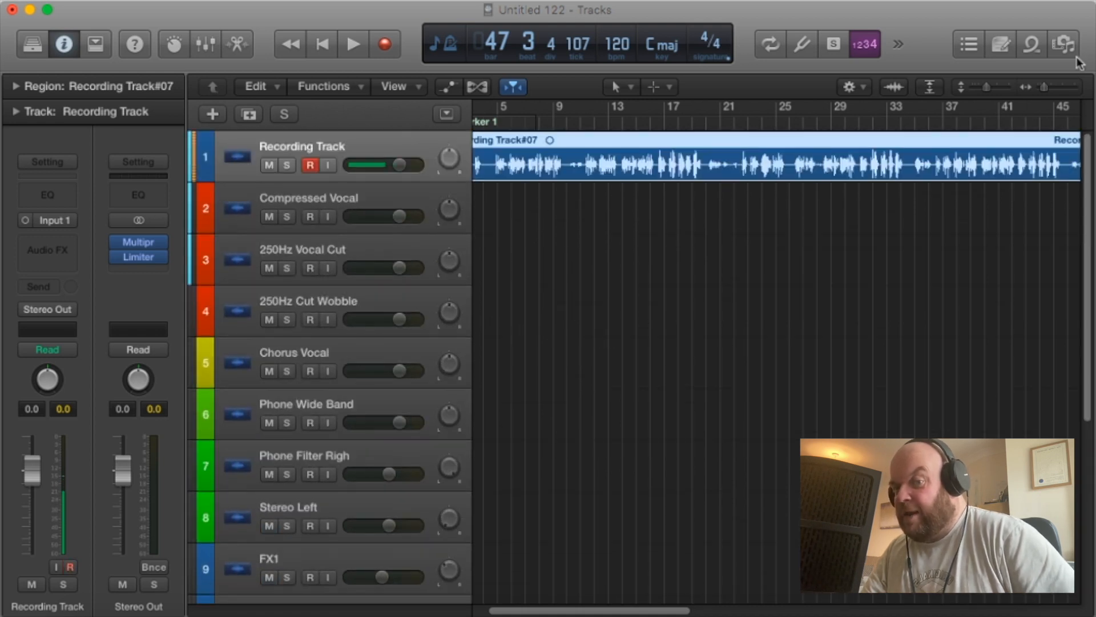
Split the recorded vocal region just after bar 46 begins and delete the short leftover piece at its end.
{"action": "left_click_drag", "start_coordinate": [1047, 88], "coordinate": [1042, 88]}
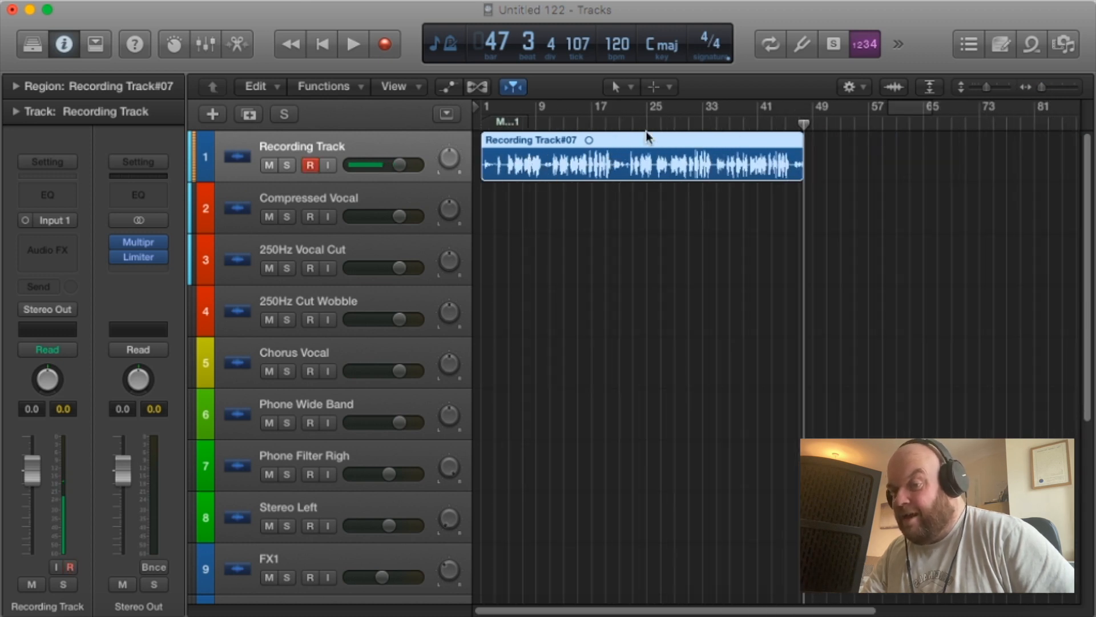
{"action": "left_click", "coordinate": [543, 124]}
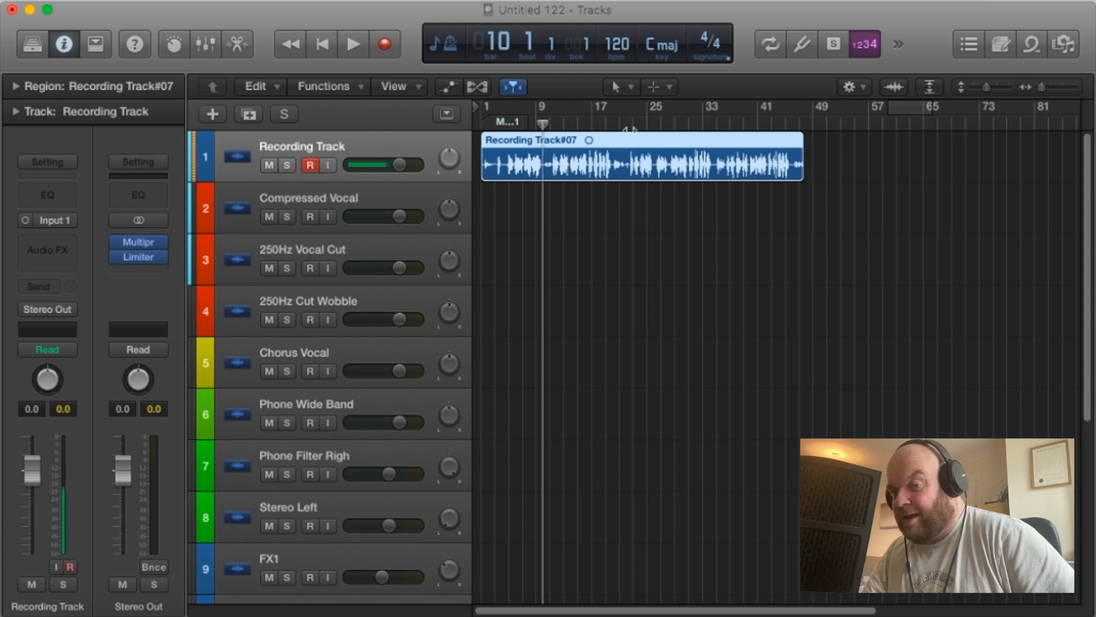
{"action": "left_click", "coordinate": [793, 126]}
{"action": "left_click_drag", "start_coordinate": [1044, 87], "coordinate": [1048, 86]}
{"action": "left_click_drag", "start_coordinate": [791, 122], "coordinate": [799, 125]}
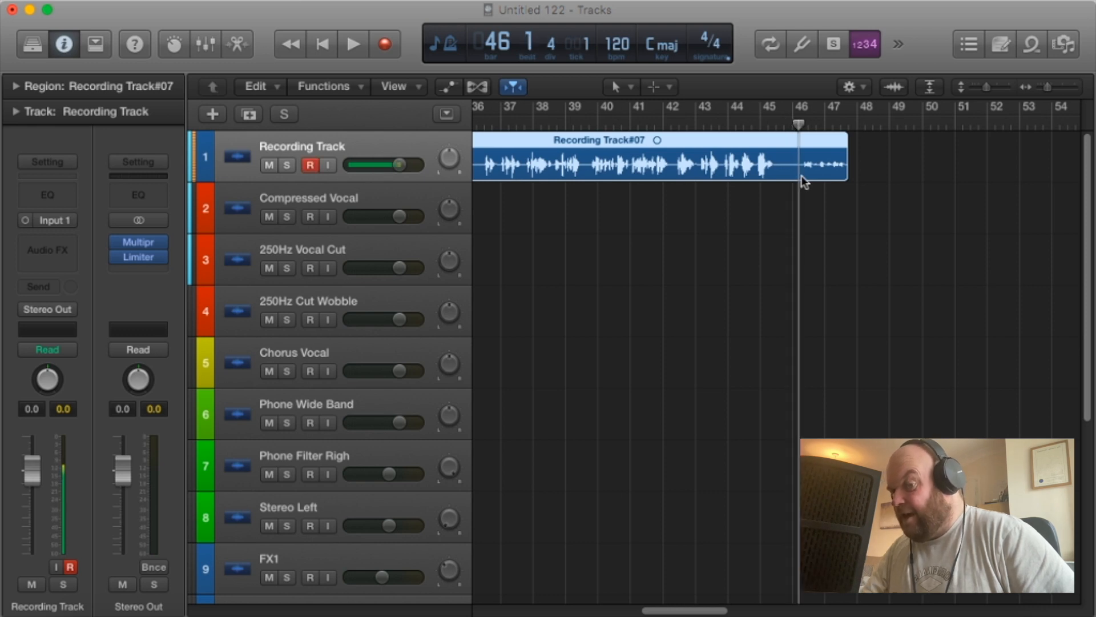
{"action": "key", "text": "super+t"}
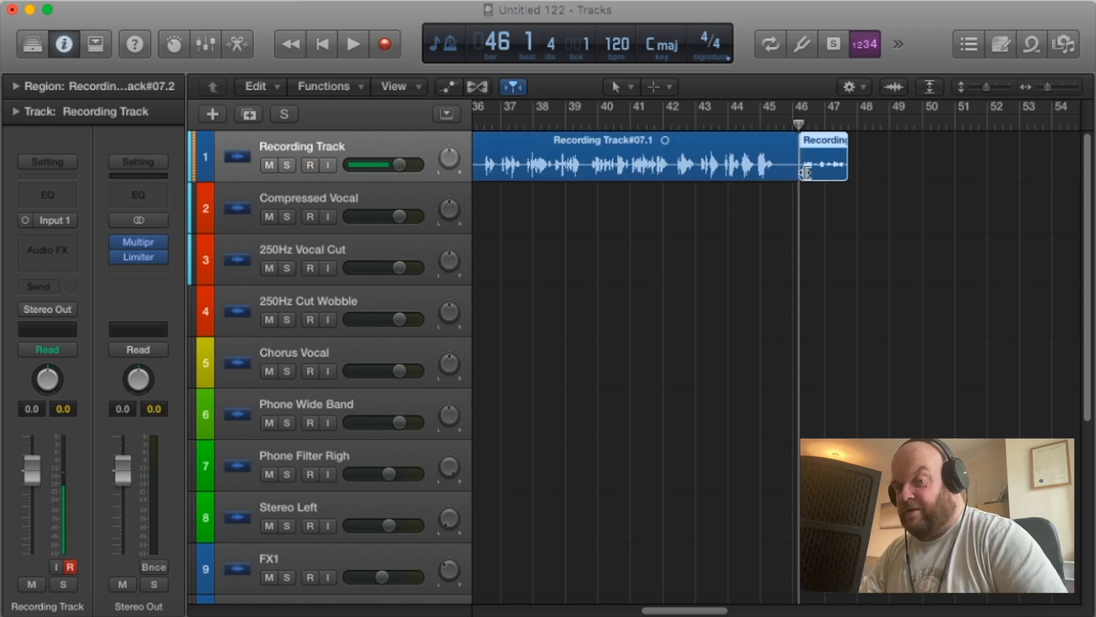
{"action": "key", "text": "Delete"}
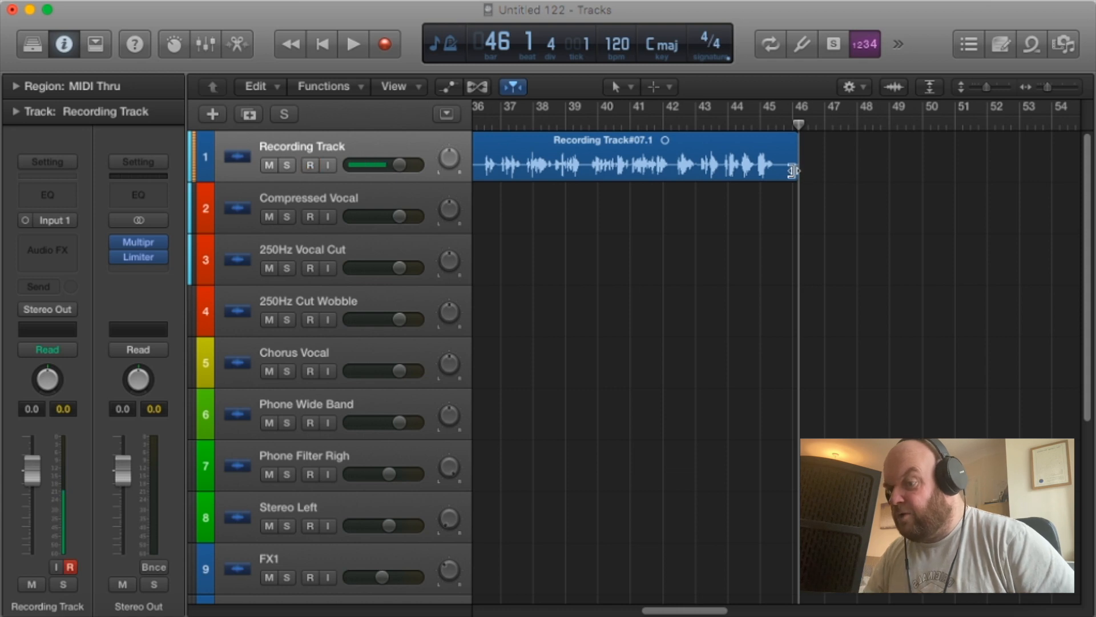
Play back the last section of the vocal recording from bar 37 to locate the final take.
{"action": "left_click", "coordinate": [499, 123]}
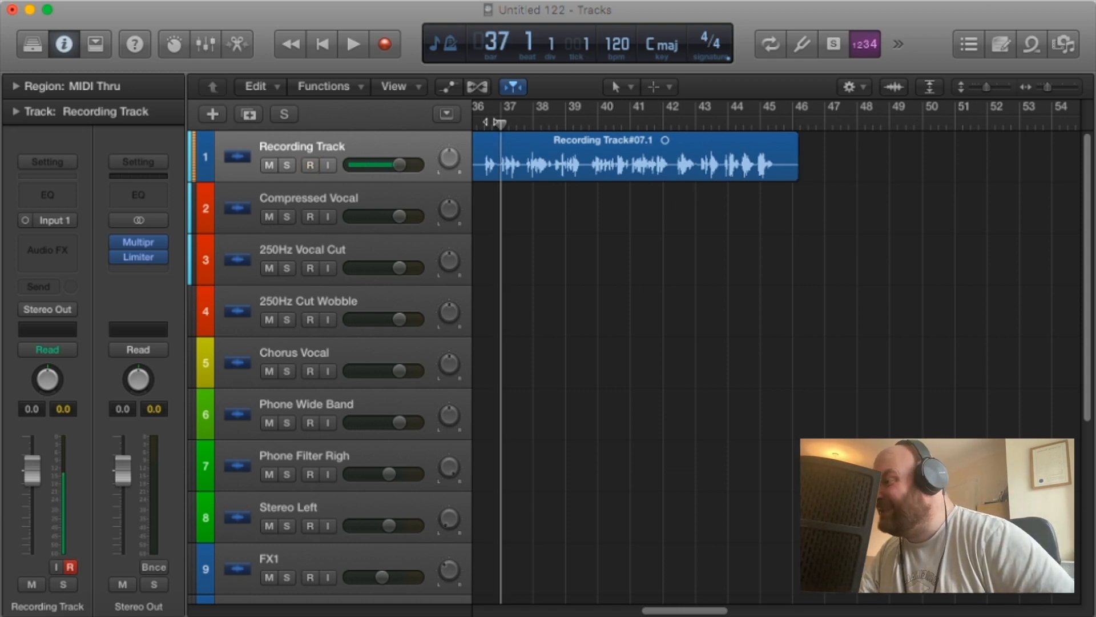
{"action": "key", "text": "space"}
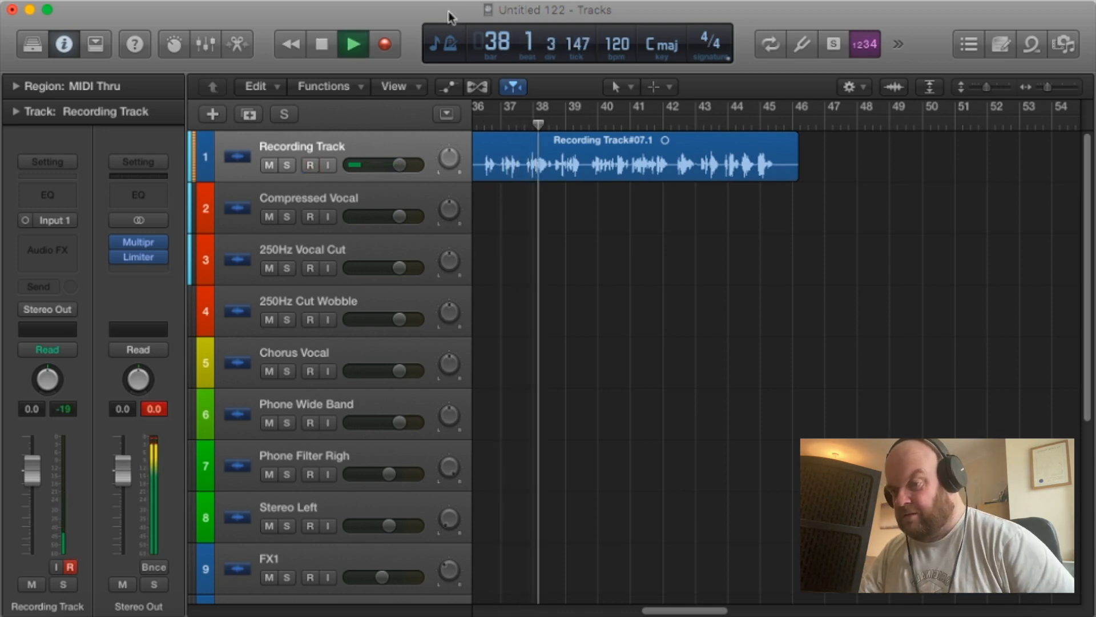
{"action": "left_click_drag", "start_coordinate": [686, 611], "coordinate": [655, 607]}
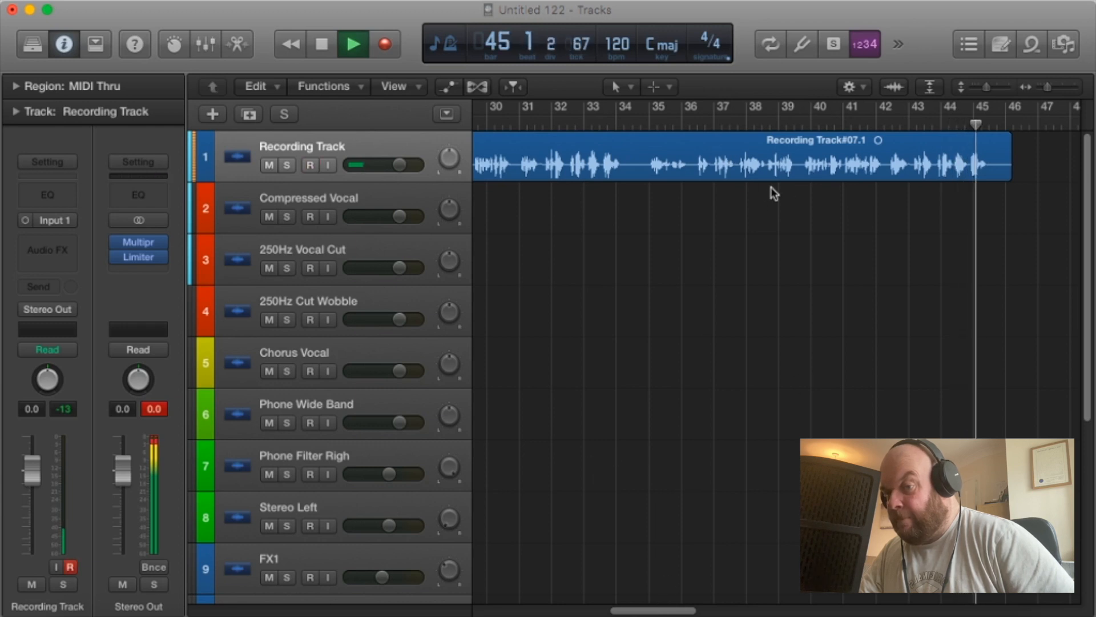
Stop playback and split the vocal region at bar 36, beat 2, selecting the part after the cut.
{"action": "left_click", "coordinate": [693, 123]}
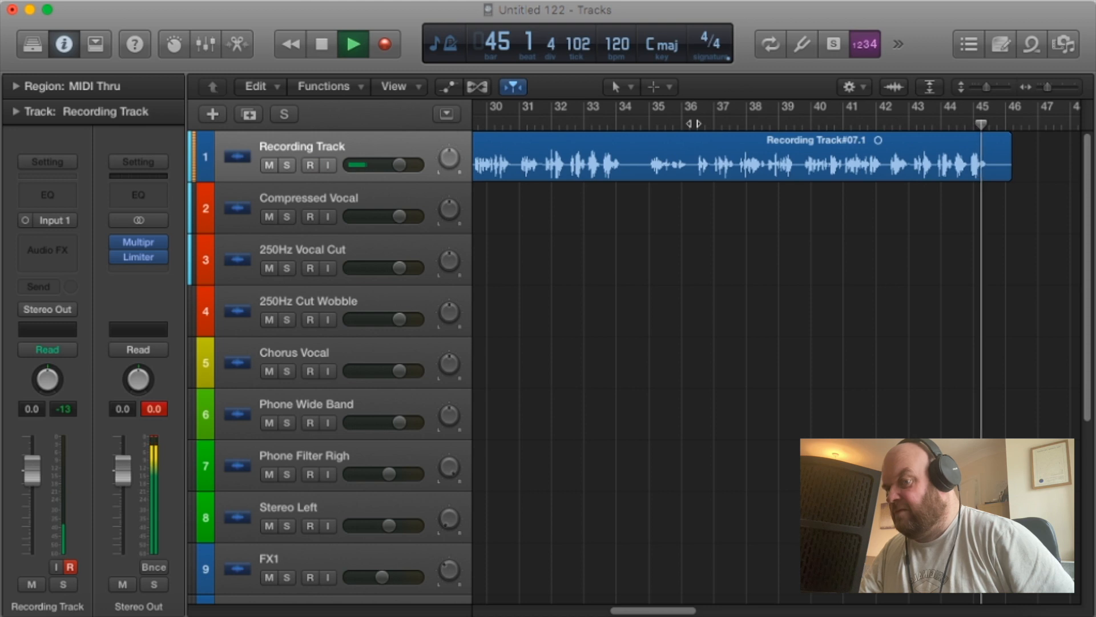
{"action": "key", "text": "space"}
{"action": "mouse_move", "coordinate": [697, 123]}
{"action": "left_mouse_down"}
{"action": "mouse_move", "coordinate": [681, 122]}
{"action": "mouse_move", "coordinate": [695, 124]}
{"action": "left_mouse_up"}
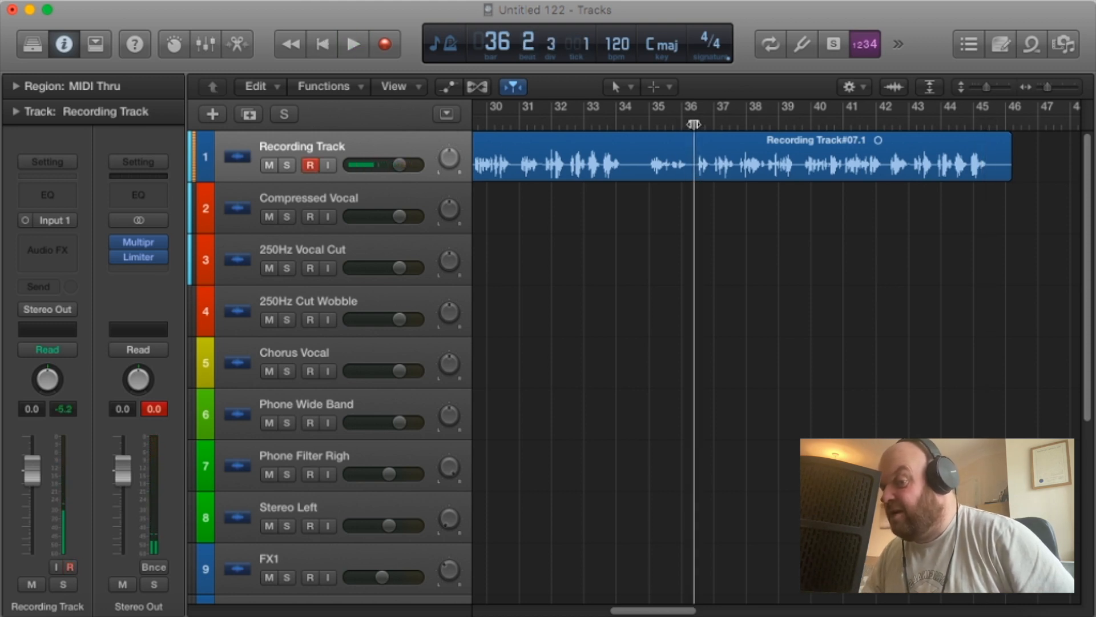
{"action": "key", "text": "super+t"}
{"action": "left_click", "coordinate": [716, 152]}
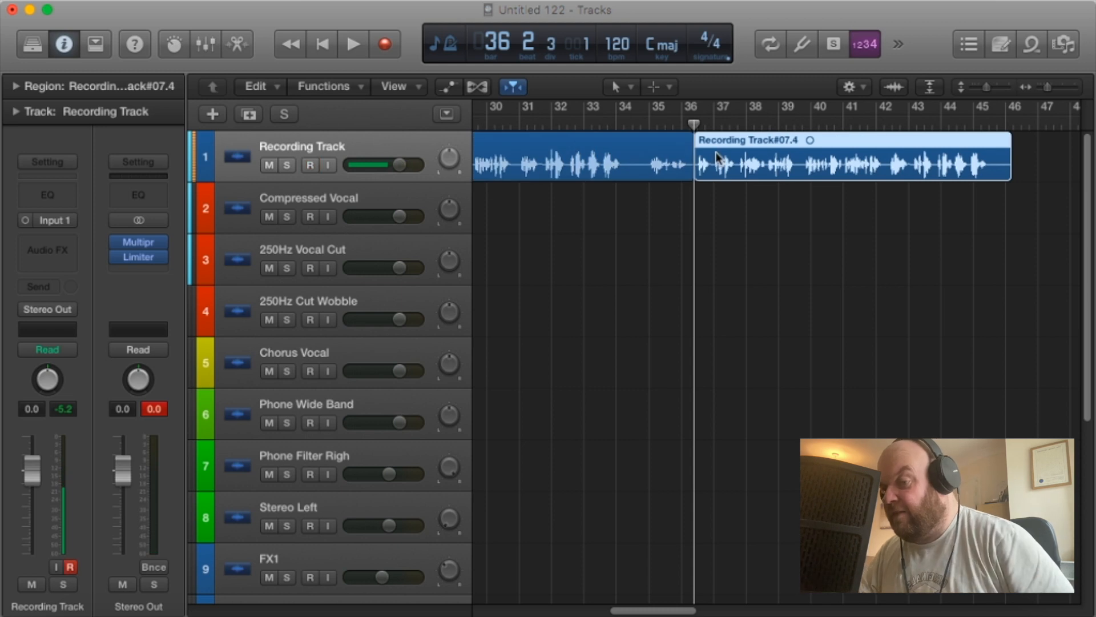
Mute the Recording Track and move the split-off final take onto the Compressed Vocal track, starting at bar 1.
{"action": "left_click", "coordinate": [268, 166]}
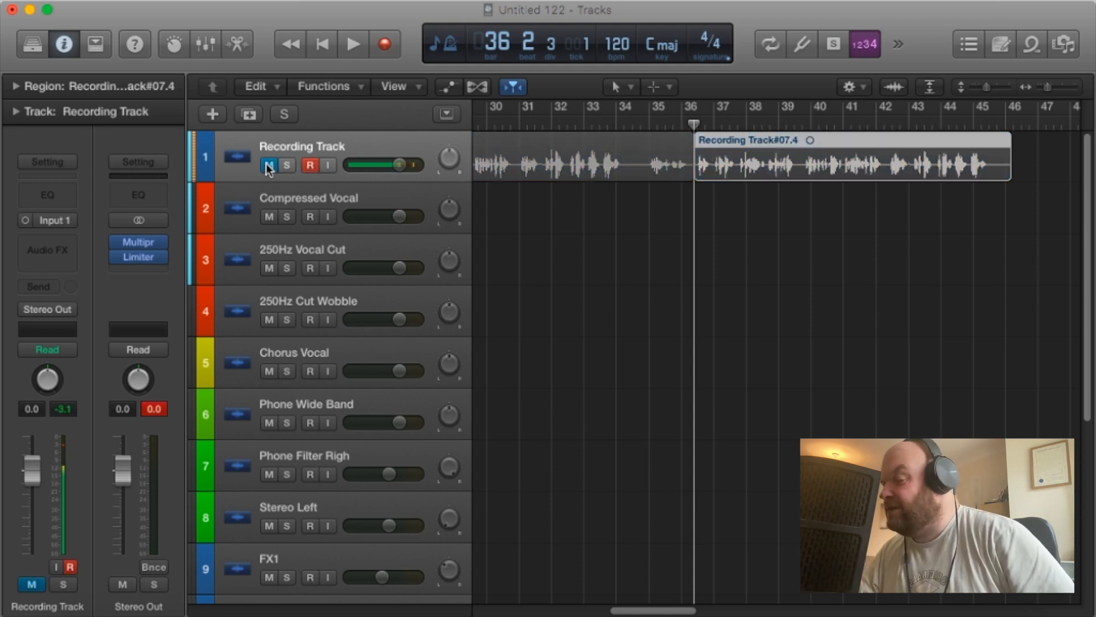
{"action": "left_click_drag", "start_coordinate": [770, 172], "coordinate": [522, 191]}
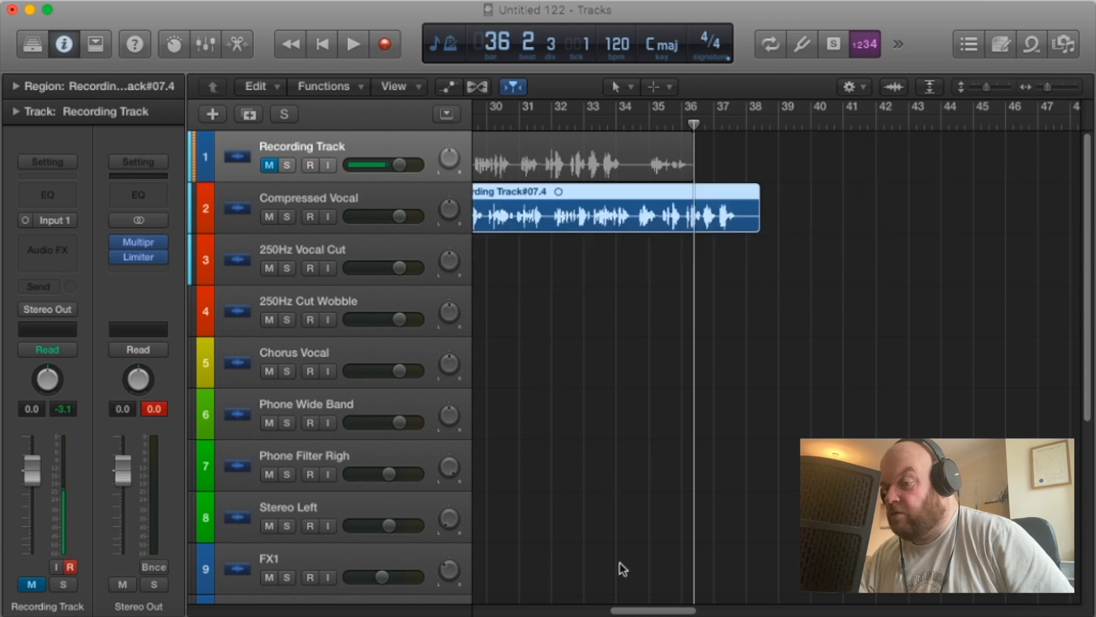
{"action": "scroll", "coordinate": [680, 605], "scroll_direction": "left", "scroll_amount": 10}
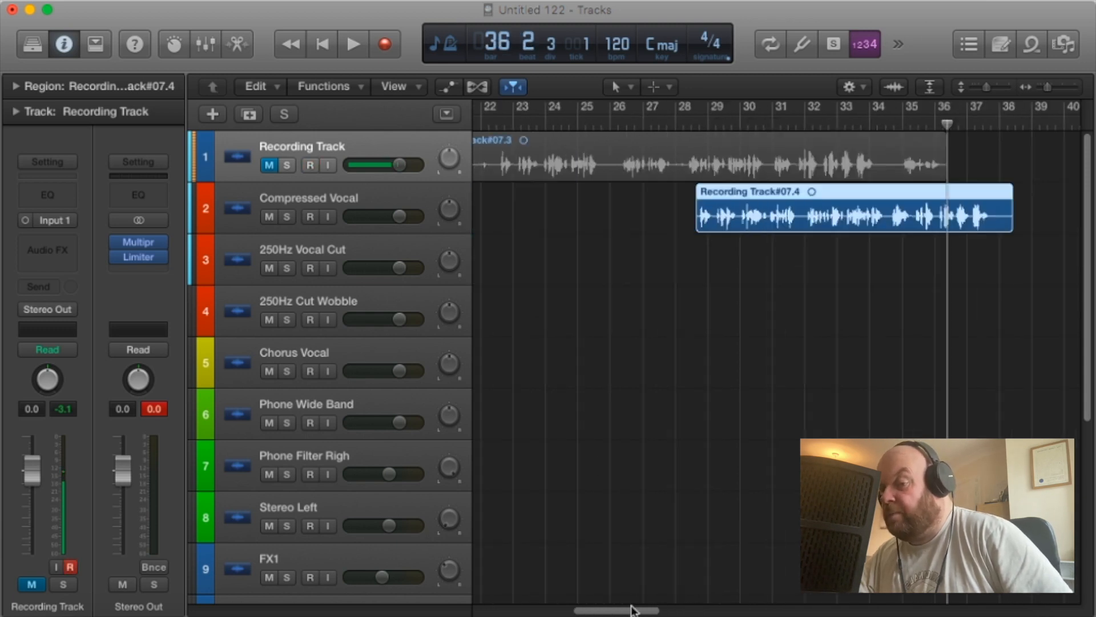
{"action": "left_click_drag", "start_coordinate": [913, 214], "coordinate": [515, 222]}
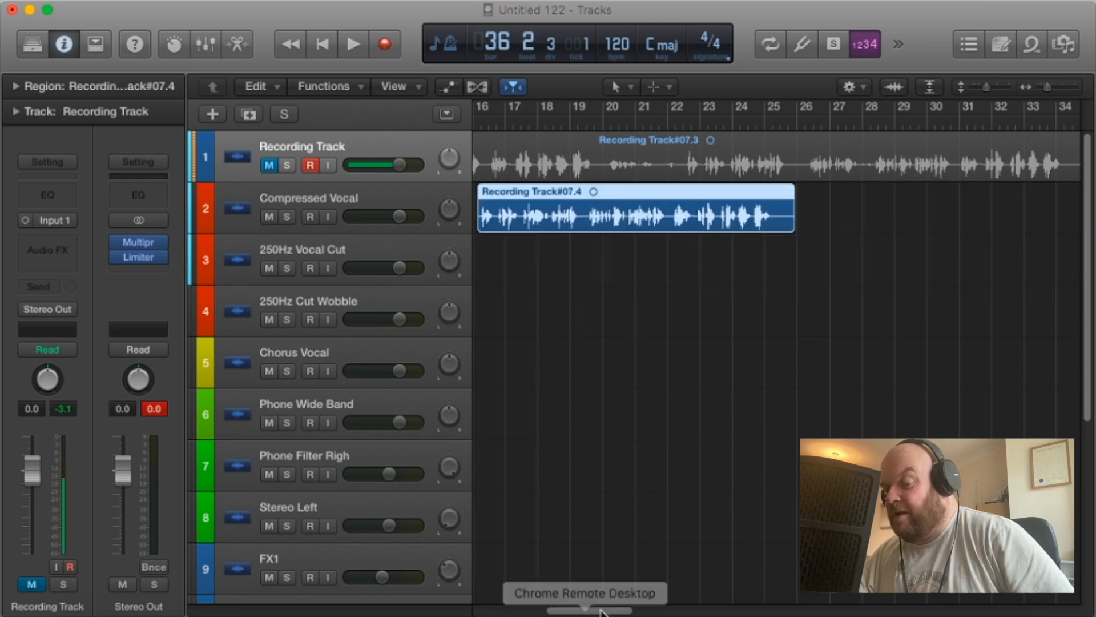
{"action": "scroll", "coordinate": [543, 608], "scroll_direction": "left", "scroll_amount": 6}
{"action": "scroll", "coordinate": [542, 608], "scroll_direction": "left", "scroll_amount": 3}
{"action": "left_click_drag", "start_coordinate": [965, 221], "coordinate": [494, 213]}
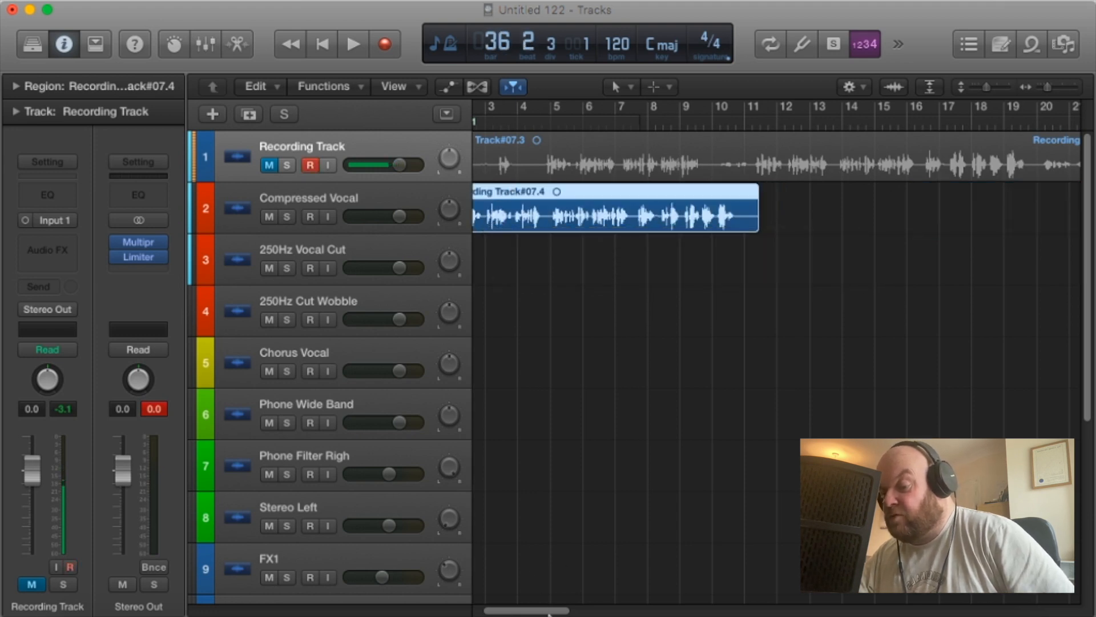
{"action": "scroll", "coordinate": [548, 611], "scroll_direction": "left", "scroll_amount": 2}
{"action": "left_click_drag", "start_coordinate": [547, 200], "coordinate": [505, 200]}
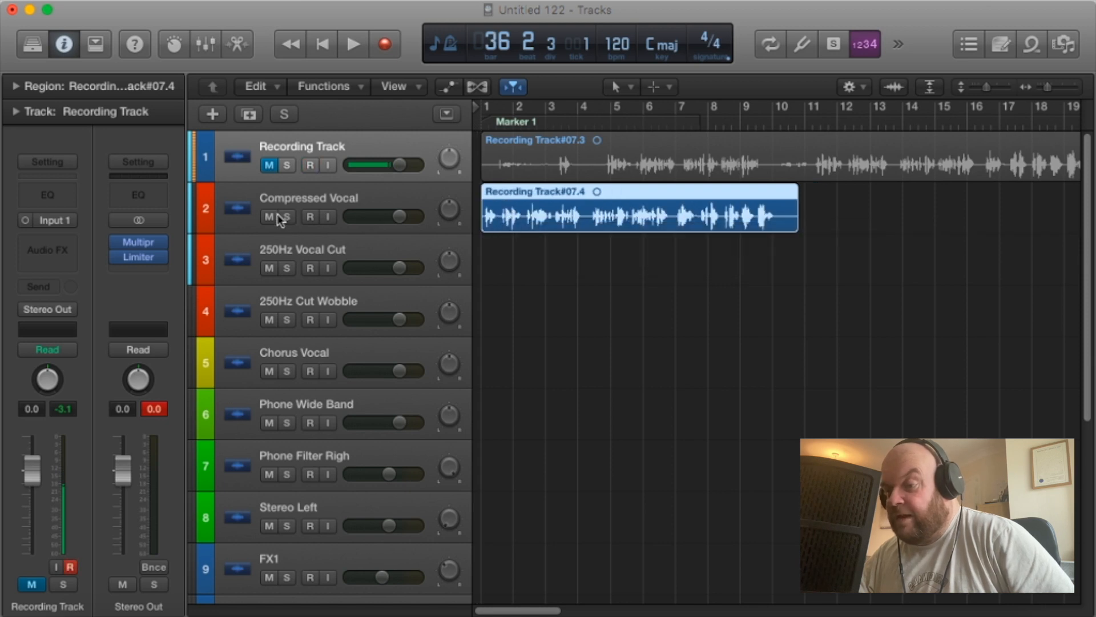
Select the Compressed Vocal track and play the moved take from bar 1.
{"action": "left_click", "coordinate": [343, 207]}
{"action": "left_click", "coordinate": [480, 126]}
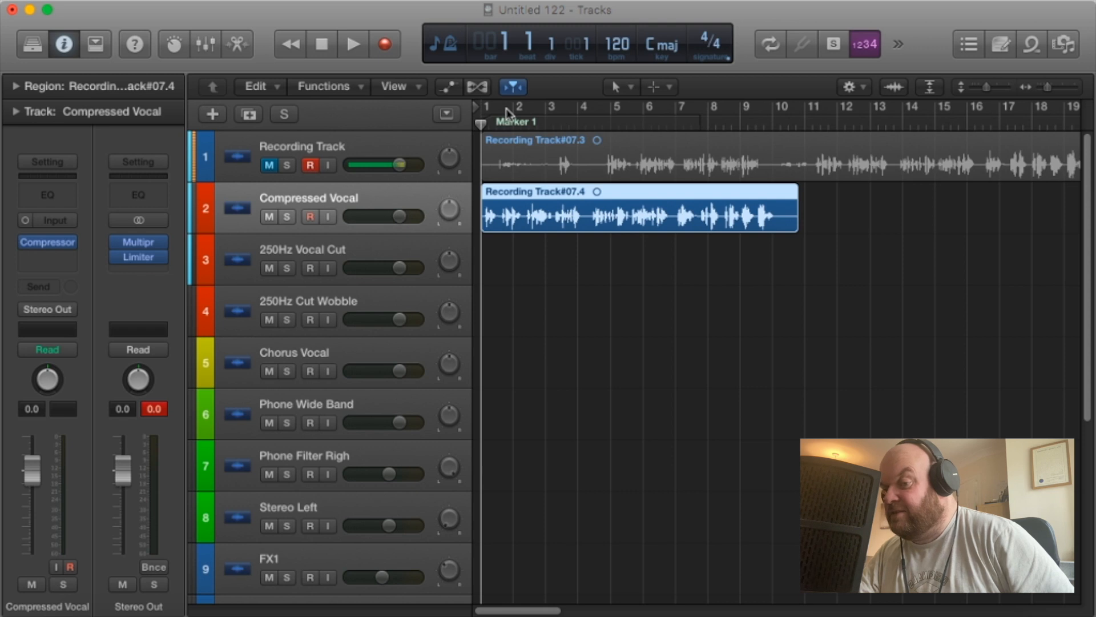
{"action": "key", "text": "space"}
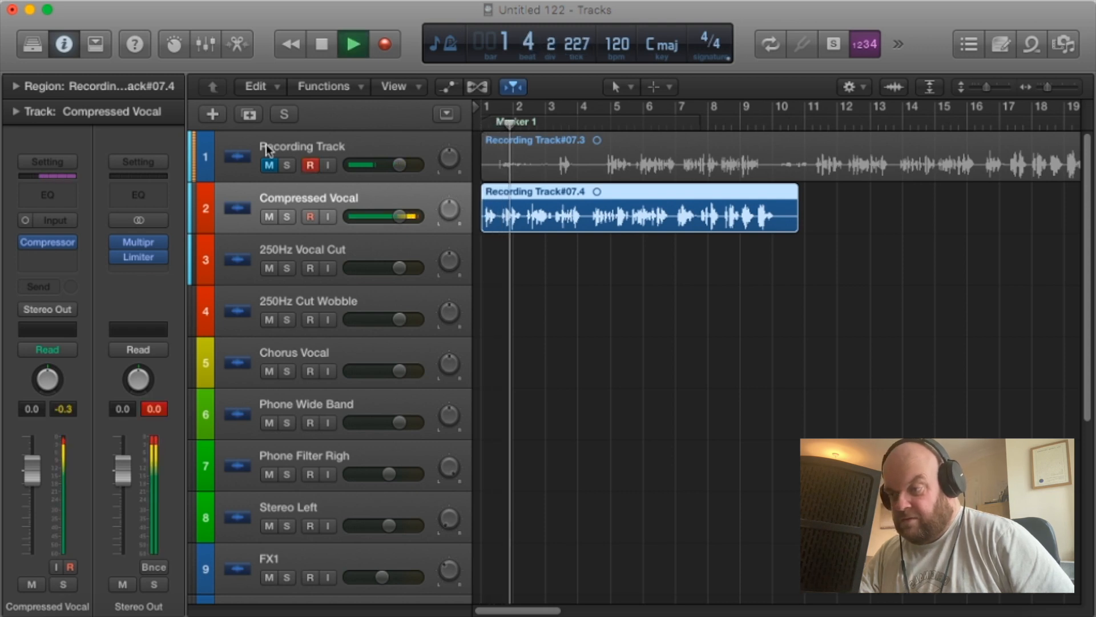
Restart playback of the Compressed Vocal track from bar 1 with the Compressor bypassed to compare the sound.
{"action": "mouse_move", "coordinate": [25, 247]}
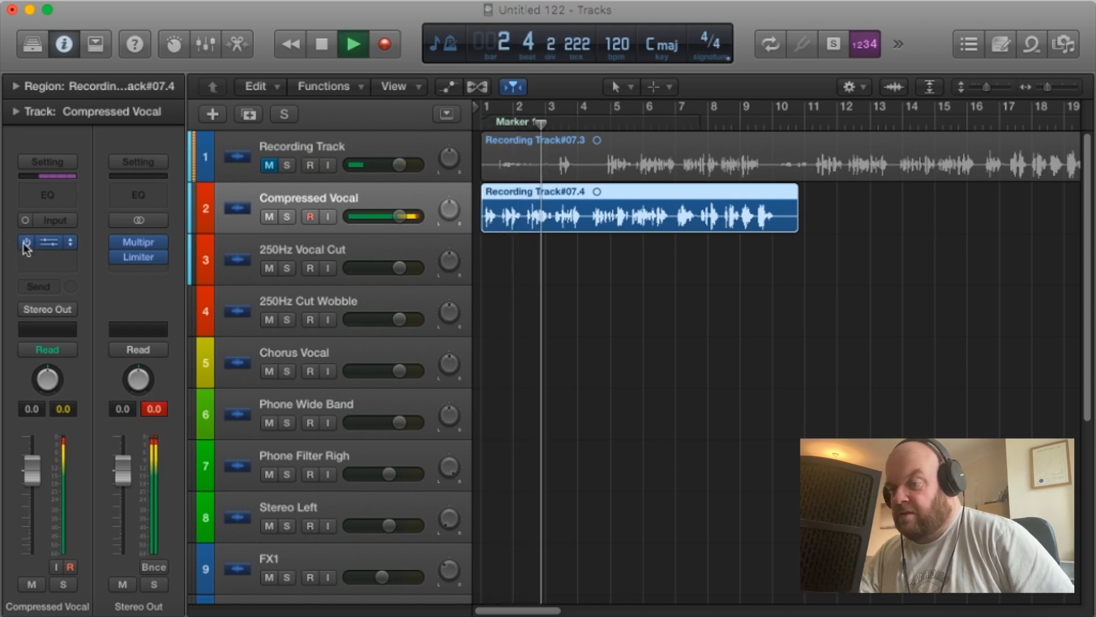
{"action": "left_click", "coordinate": [327, 46]}
{"action": "left_click", "coordinate": [329, 48]}
{"action": "left_click", "coordinate": [31, 241]}
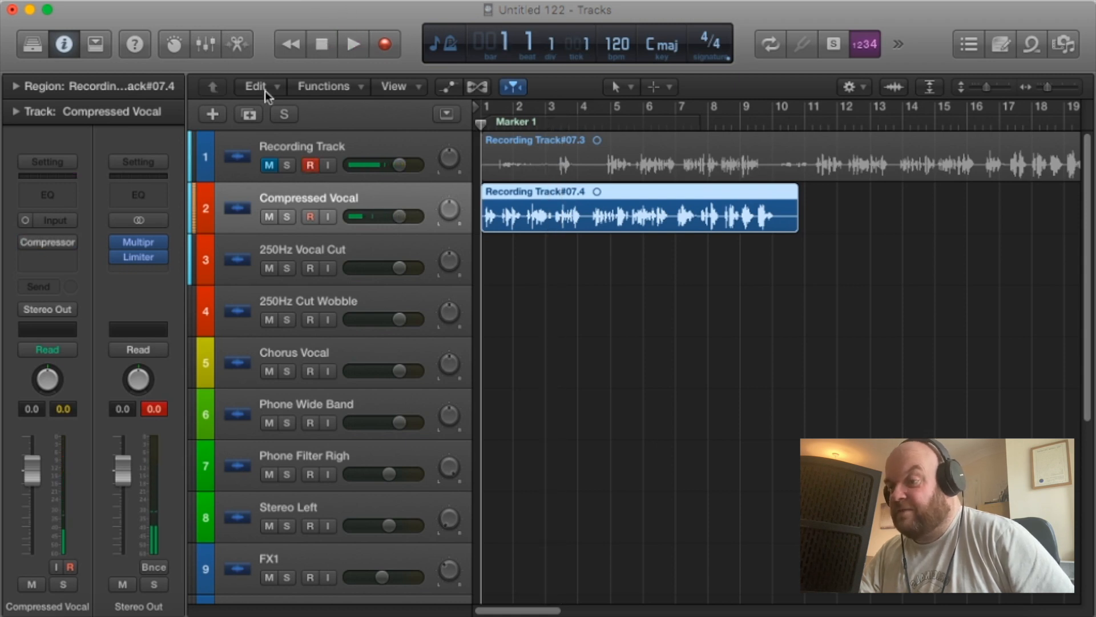
{"action": "left_click", "coordinate": [351, 44]}
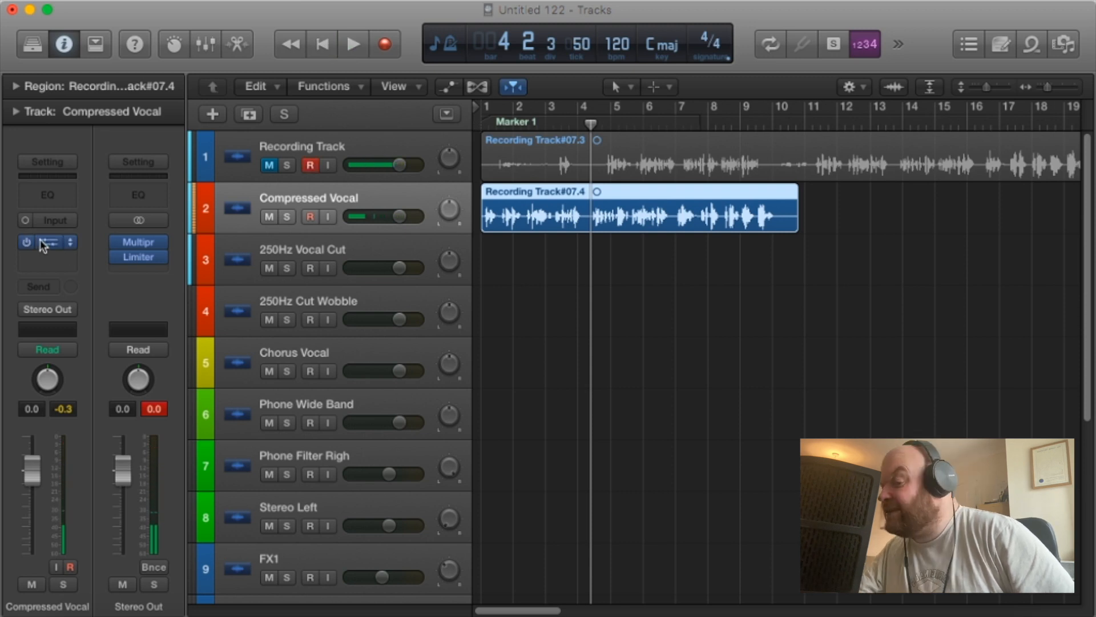
Split the Compressed Vocal region in the pause at bar 1, beat 3, and trim the first phrase's leading silence so it starts at bar 1.
{"action": "left_click_drag", "start_coordinate": [1045, 87], "coordinate": [990, 87]}
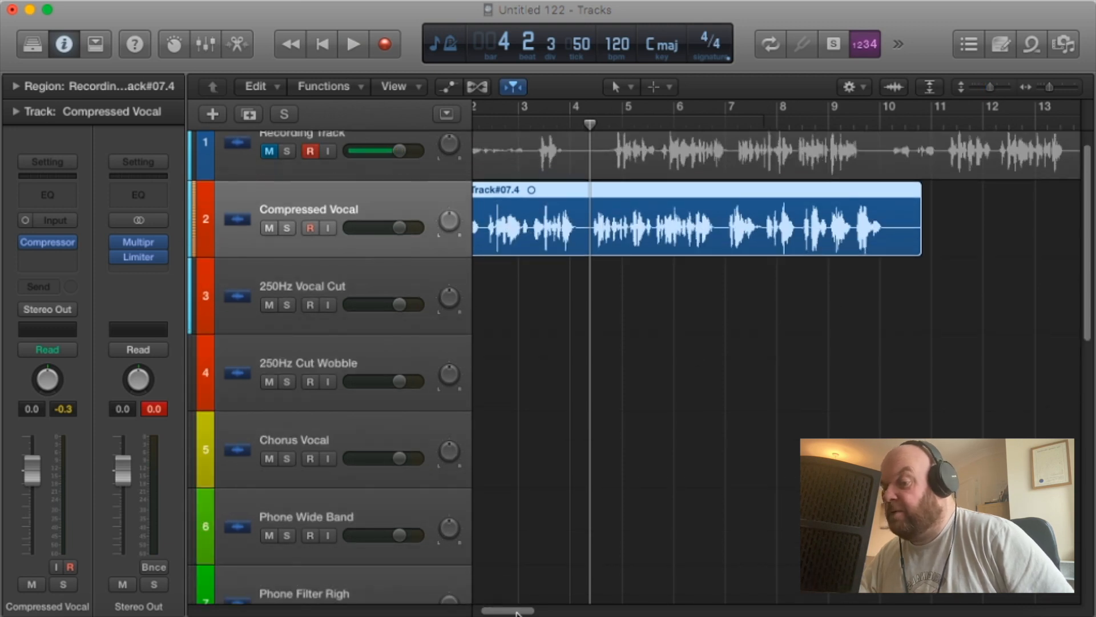
{"action": "scroll", "coordinate": [492, 548], "scroll_direction": "left", "scroll_amount": 3}
{"action": "left_click", "coordinate": [498, 125]}
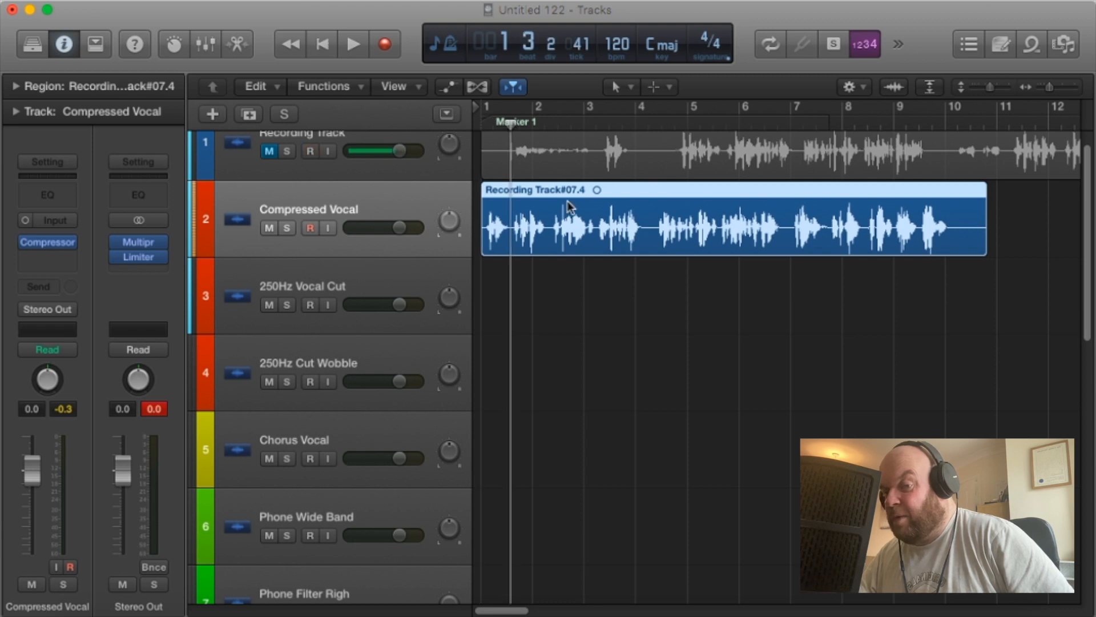
{"action": "left_click_drag", "start_coordinate": [1050, 88], "coordinate": [1055, 87]}
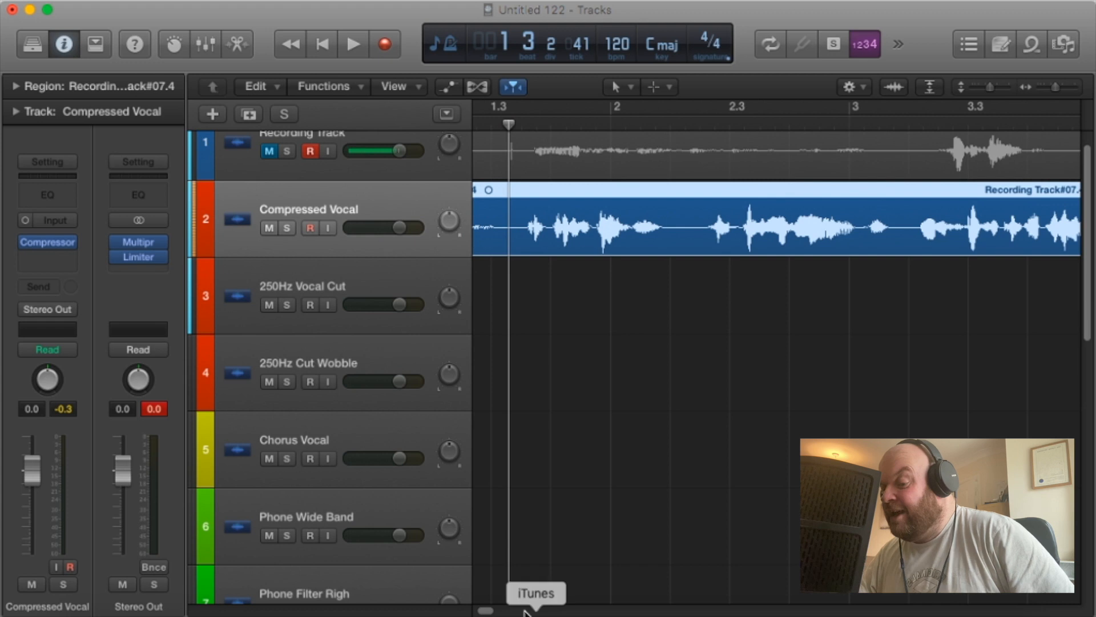
{"action": "left_click_drag", "start_coordinate": [488, 611], "coordinate": [453, 610]}
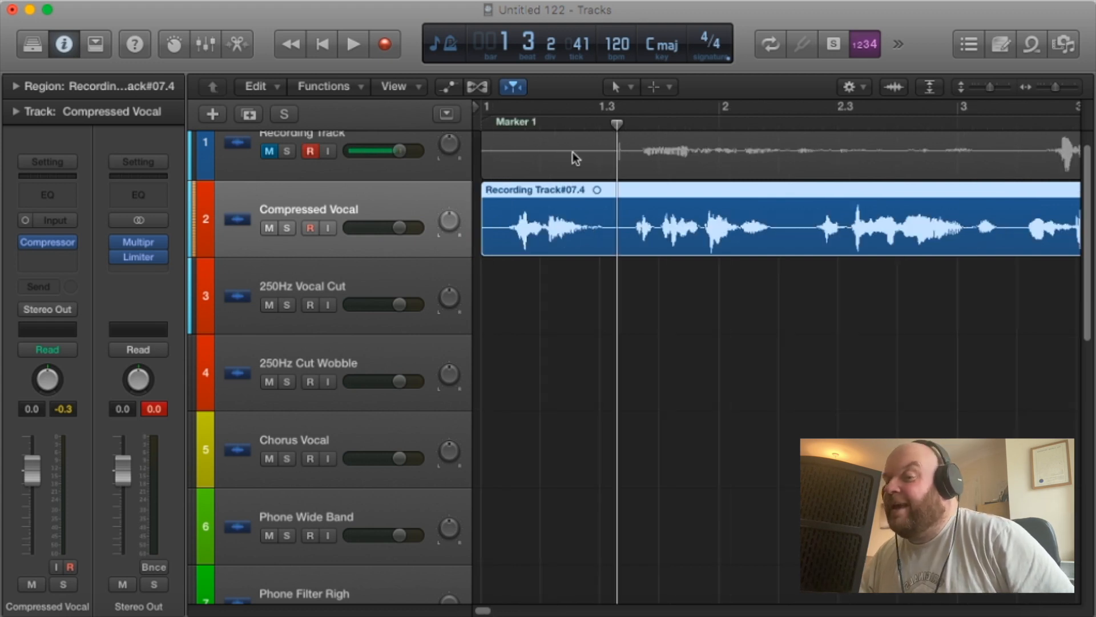
{"action": "left_click_drag", "start_coordinate": [617, 123], "coordinate": [630, 125]}
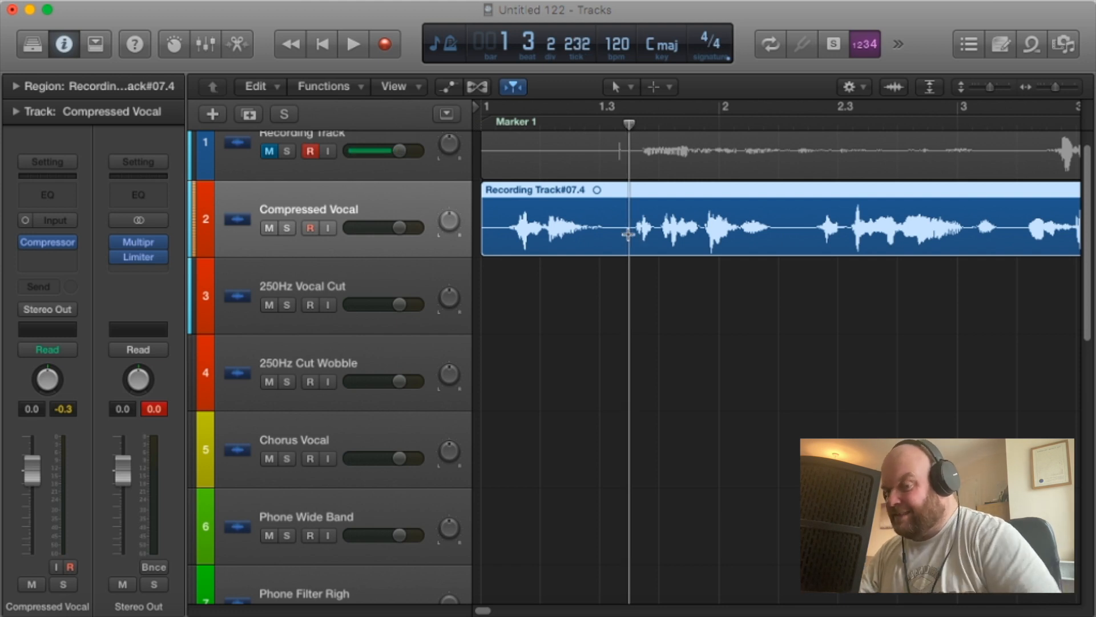
{"action": "left_click", "coordinate": [628, 234]}
{"action": "left_click_drag", "start_coordinate": [485, 246], "coordinate": [506, 239]}
Add fades to both ends of the first phrase and the start of the second region, then split the second region at bar 2, beat 2.
{"action": "left_click", "coordinate": [619, 87]}
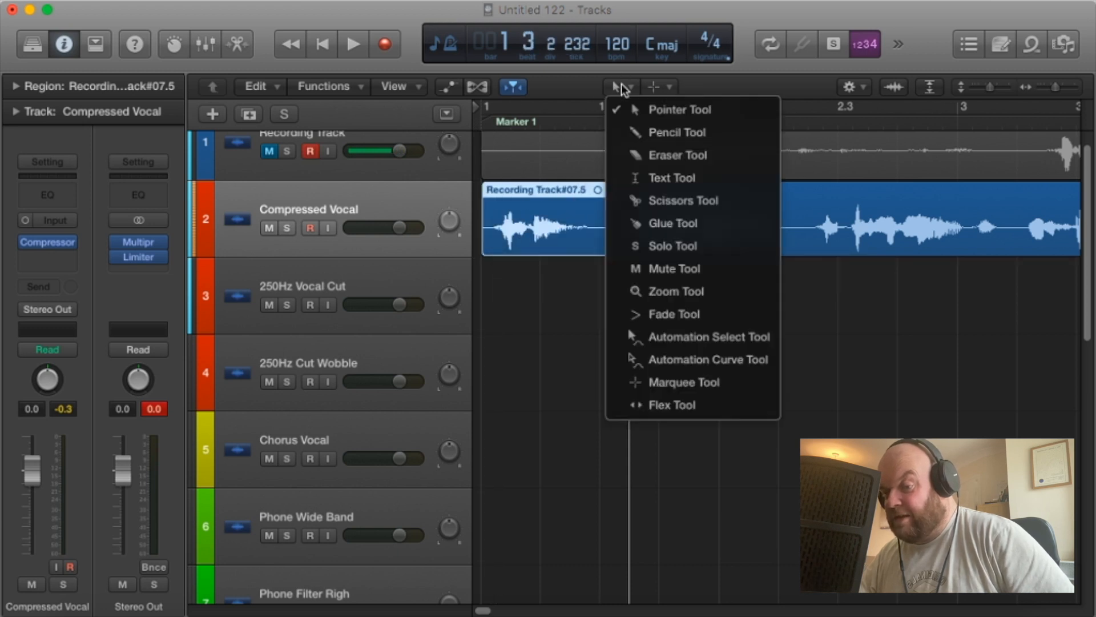
{"action": "left_click", "coordinate": [685, 314]}
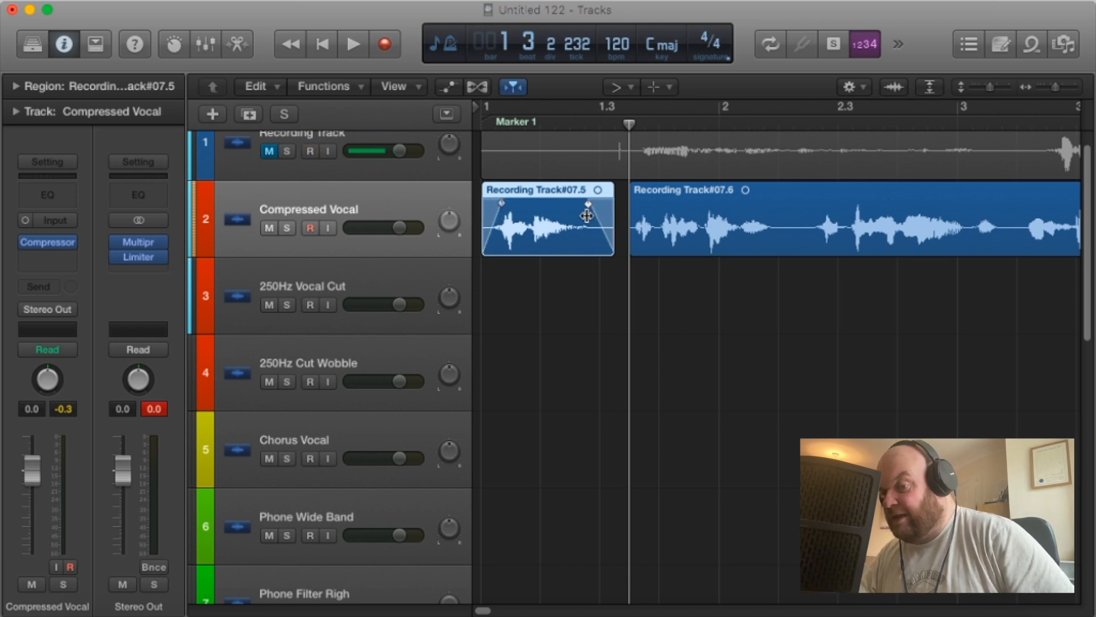
{"action": "left_click", "coordinate": [632, 203]}
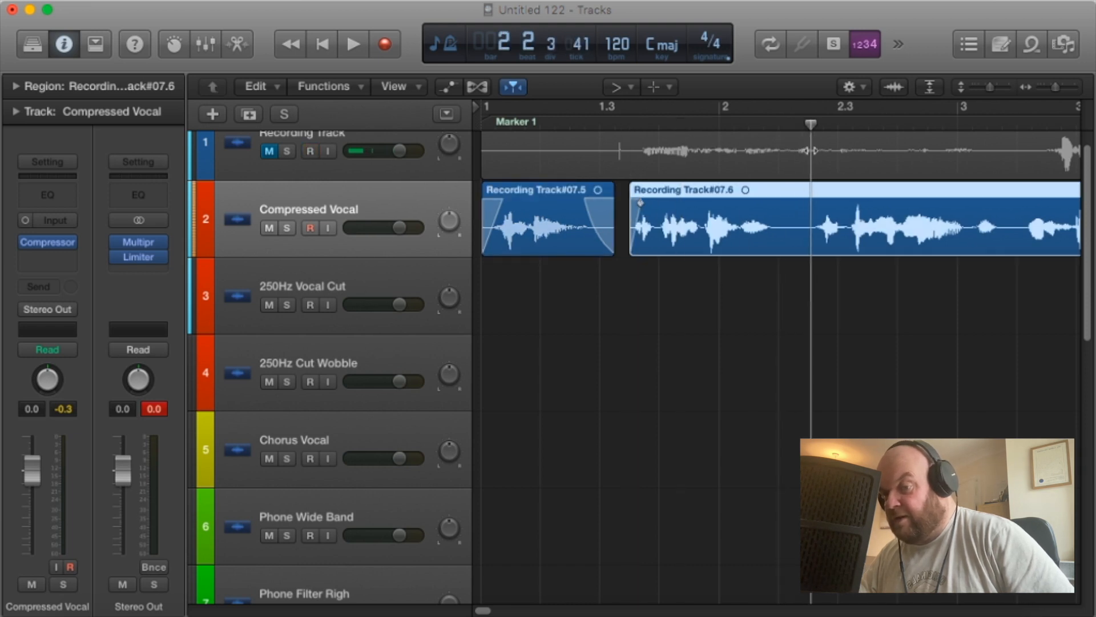
{"action": "key", "text": "super+t"}
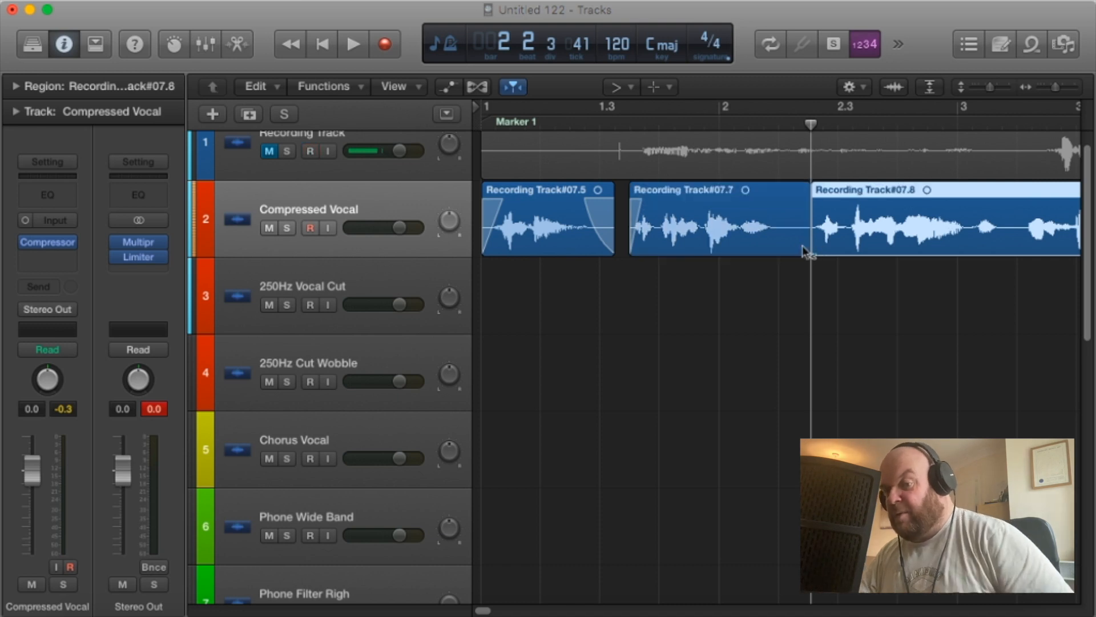
{"action": "mouse_move", "coordinate": [811, 234]}
{"action": "left_mouse_down"}
{"action": "mouse_move", "coordinate": [783, 229]}
{"action": "mouse_move", "coordinate": [814, 225]}
{"action": "left_mouse_up"}
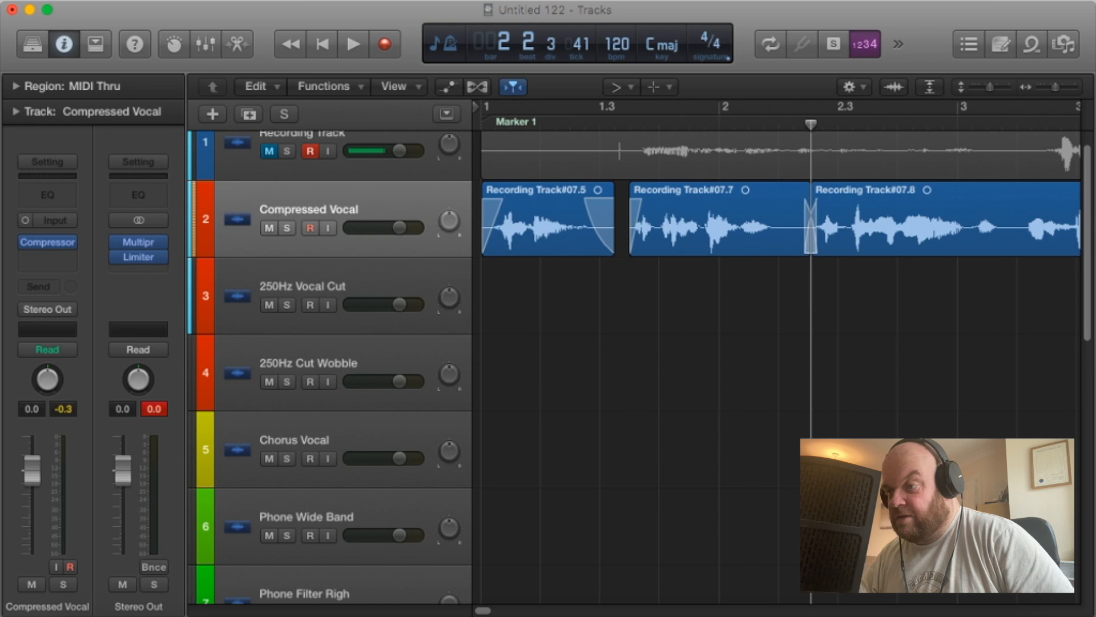
{"action": "left_click", "coordinate": [164, 3]}
{"action": "left_click", "coordinate": [172, 12]}
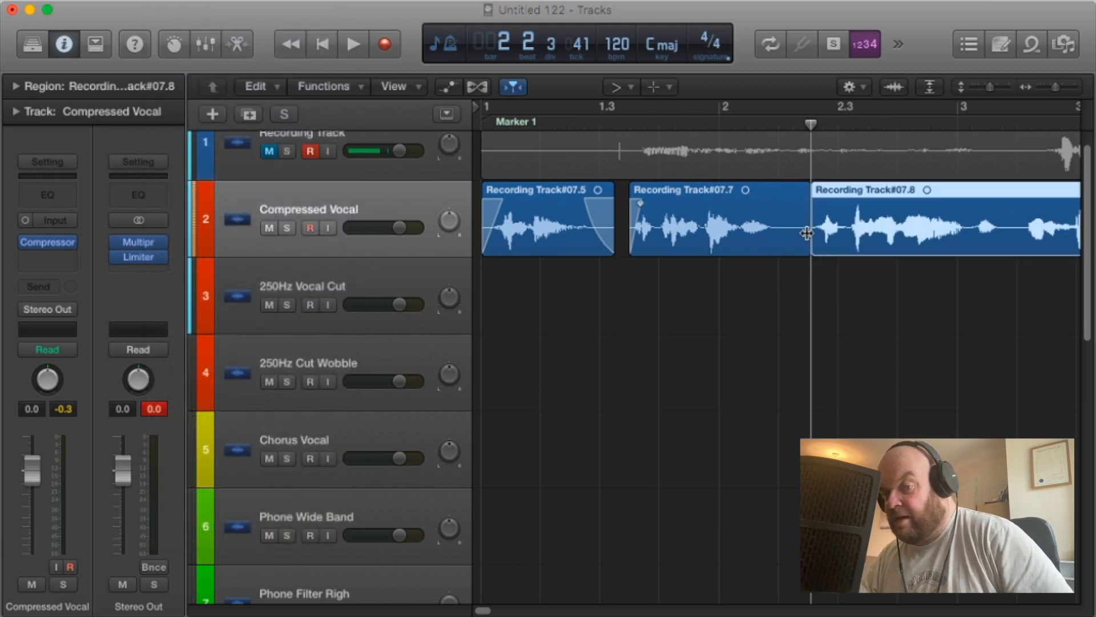
Add a fade-out to the second phrase and trim the silent tails of the first and second vocal regions.
{"action": "left_click_drag", "start_coordinate": [806, 232], "coordinate": [770, 231]}
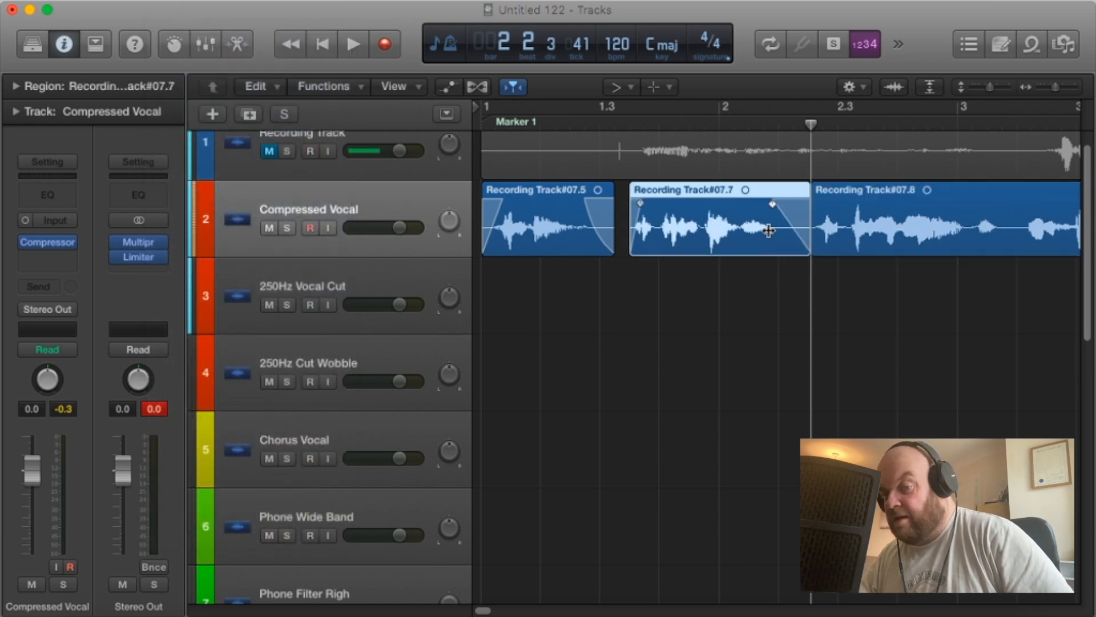
{"action": "left_click", "coordinate": [619, 87]}
{"action": "left_click", "coordinate": [628, 108]}
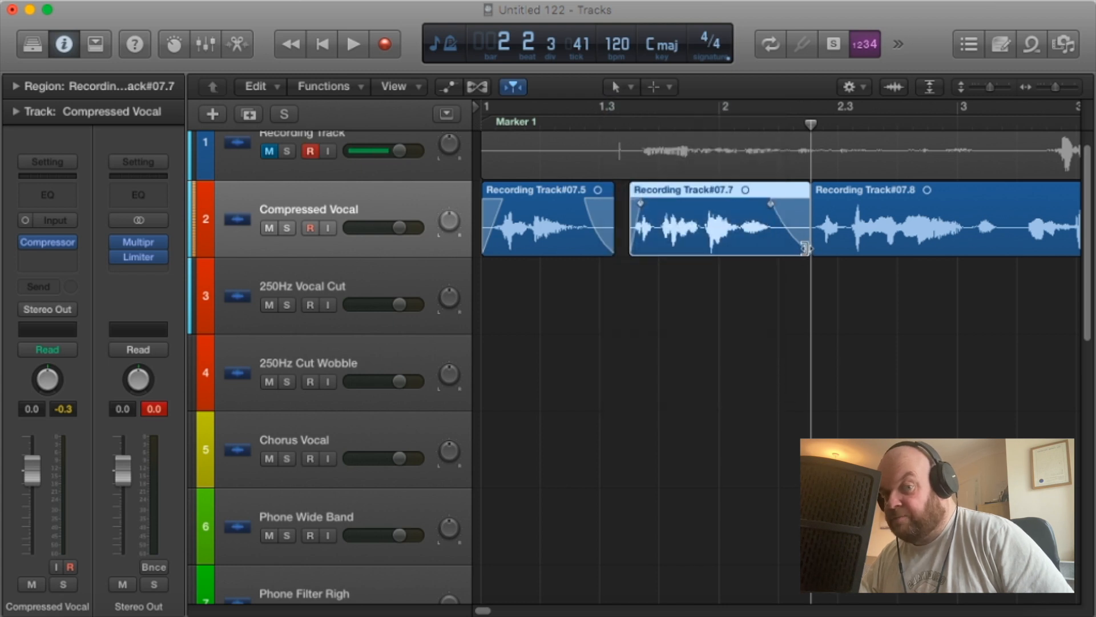
{"action": "left_click_drag", "start_coordinate": [806, 248], "coordinate": [792, 250]}
{"action": "left_click_drag", "start_coordinate": [608, 243], "coordinate": [601, 243]}
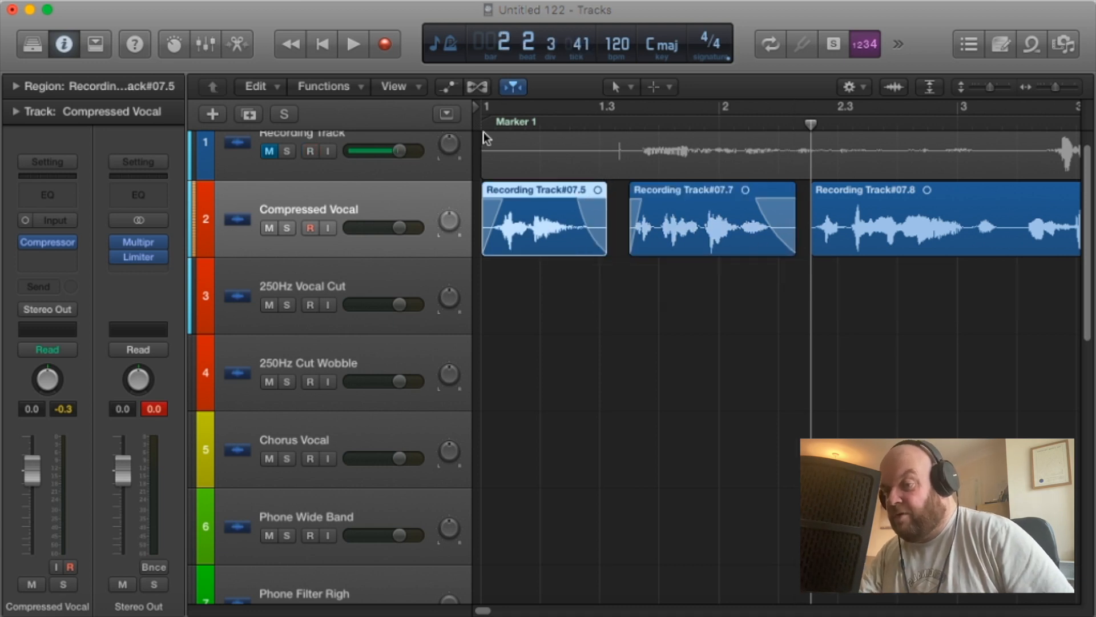
Play the edited vocal from bar 1 through the second phrase to check its timing.
{"action": "key", "text": "Return"}
{"action": "key", "text": "space"}
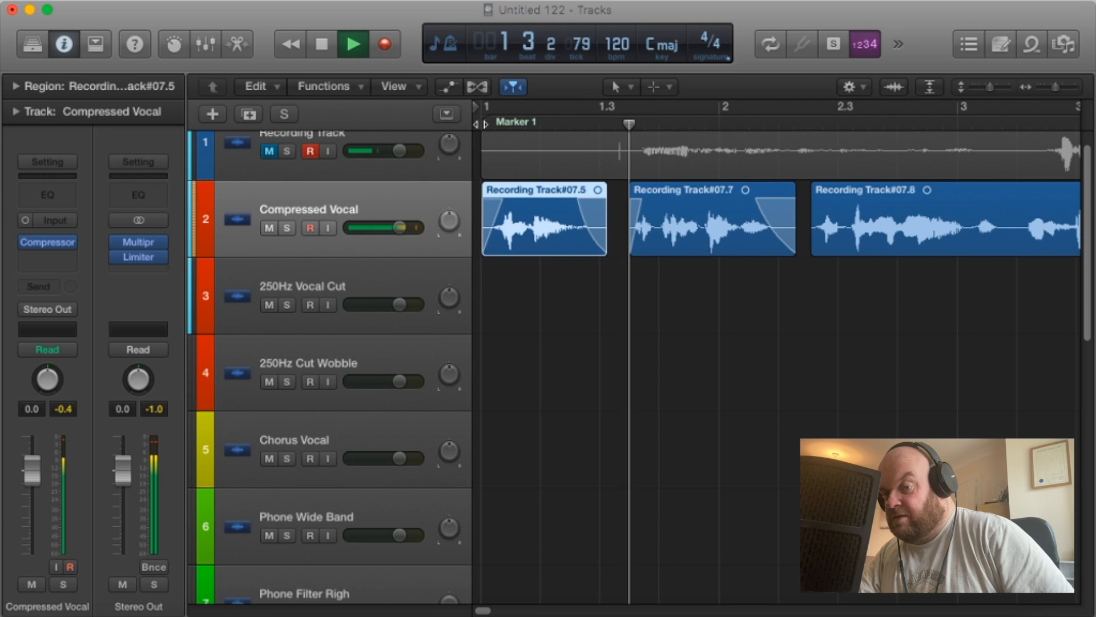
{"action": "key", "text": "space"}
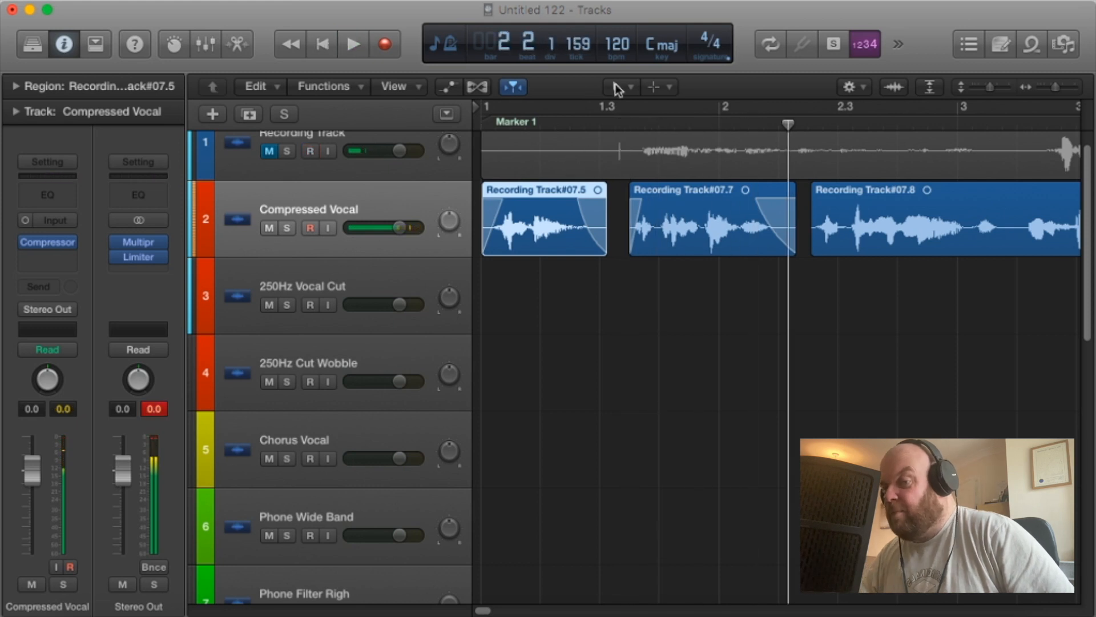
Move the second phrase earlier to sit close behind the first, and play from bar 1 to just past bar 3.
{"action": "left_click", "coordinate": [617, 89]}
{"action": "left_click", "coordinate": [685, 108]}
{"action": "left_click", "coordinate": [651, 233]}
{"action": "left_click_drag", "start_coordinate": [651, 233], "coordinate": [632, 231]}
{"action": "key", "text": "Return"}
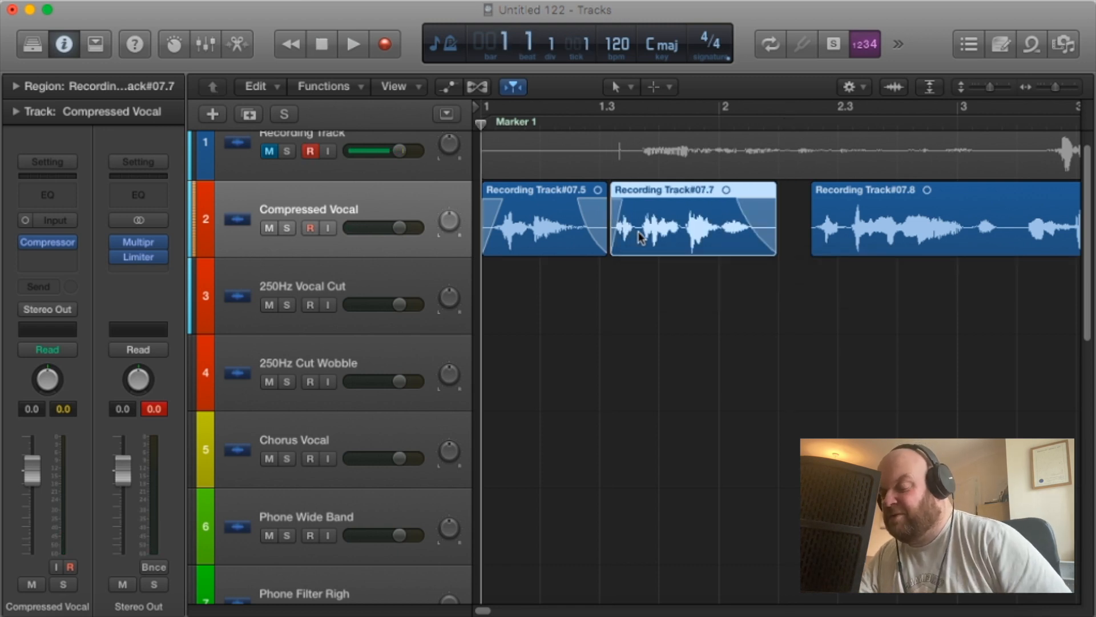
{"action": "key", "text": "space"}
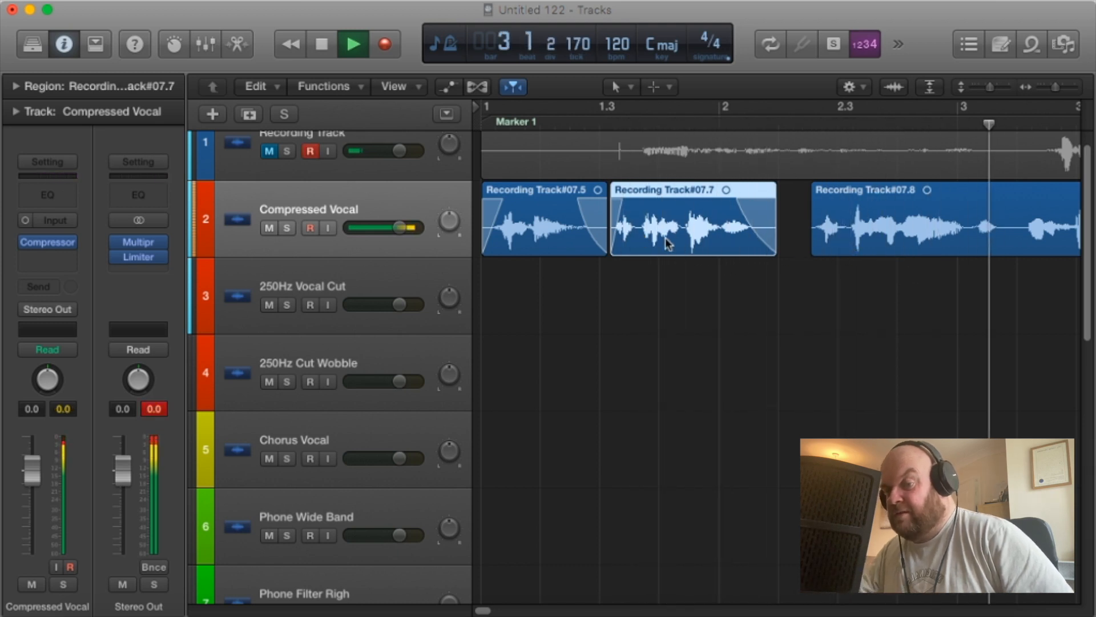
{"action": "key", "text": "space"}
Shift the second phrase earlier onto the first phrase's tail and move the third region closer behind the second.
{"action": "left_click", "coordinate": [662, 235]}
{"action": "left_click_drag", "start_coordinate": [663, 235], "coordinate": [652, 236]}
{"action": "left_click", "coordinate": [865, 251]}
{"action": "left_click_drag", "start_coordinate": [866, 251], "coordinate": [831, 248]}
Split the third region at bar 3, beat 1, adding fades to both ends of the third phrase and the start of the following region.
{"action": "left_click", "coordinate": [618, 88]}
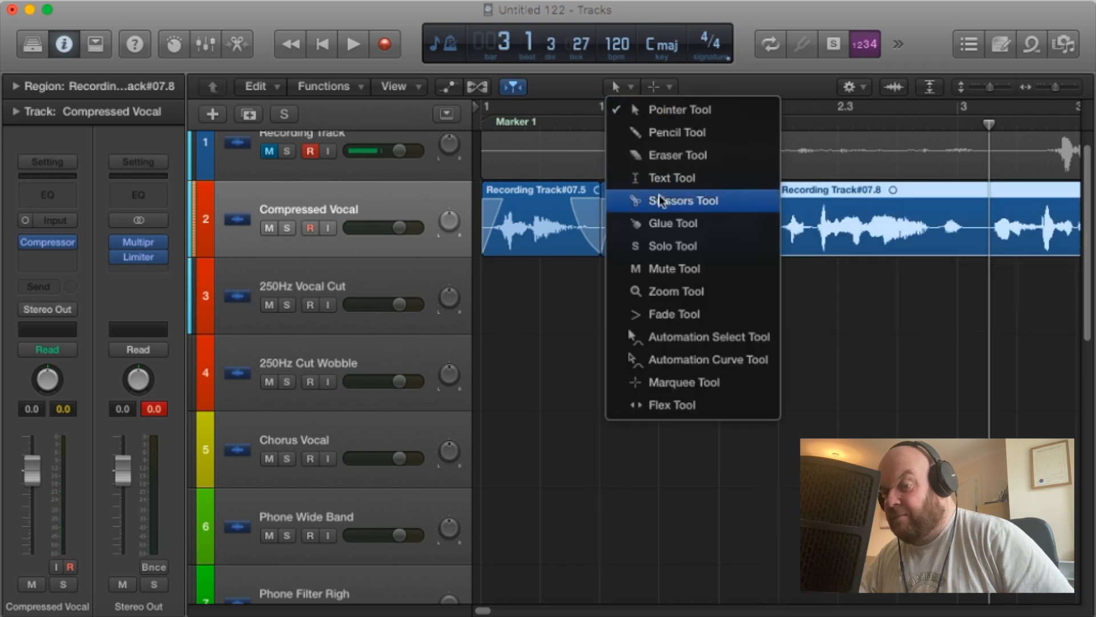
{"action": "left_click", "coordinate": [685, 313]}
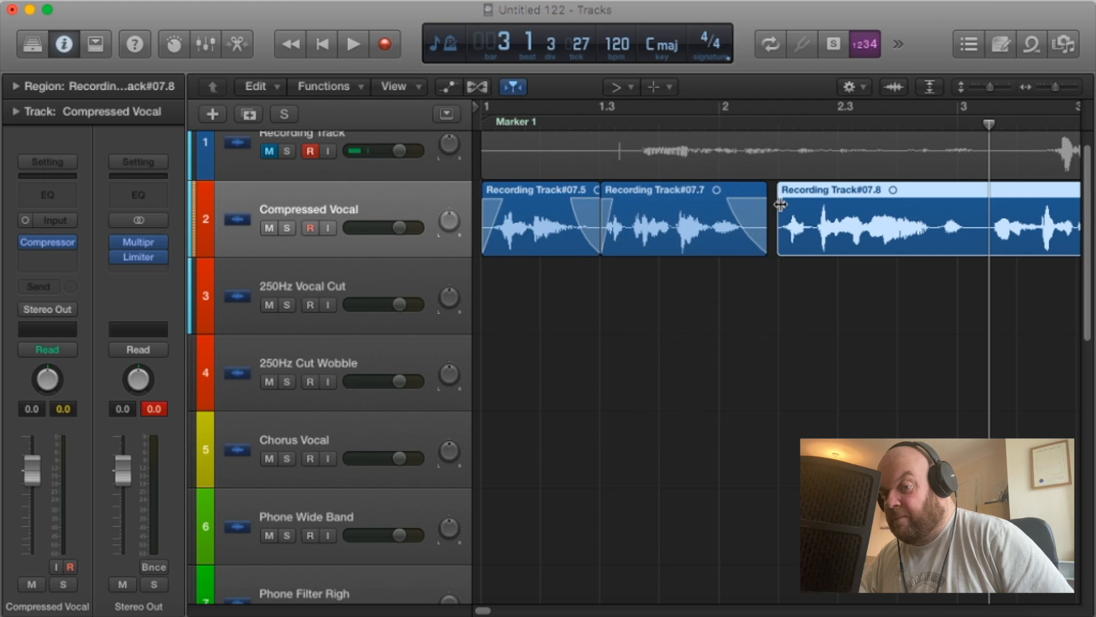
{"action": "left_click", "coordinate": [993, 212]}
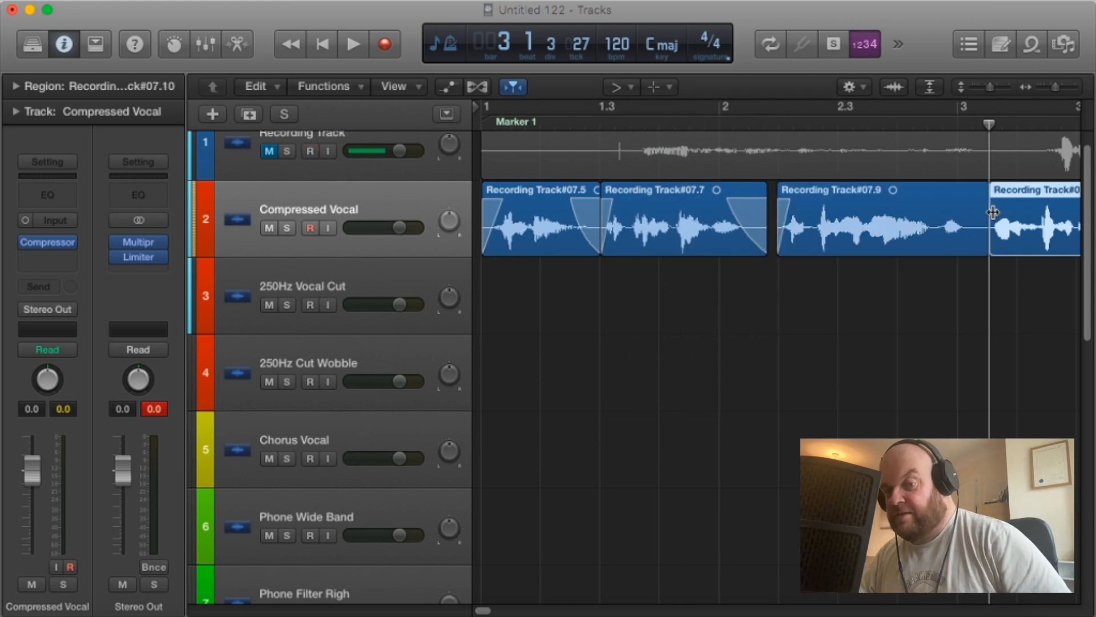
{"action": "left_click_drag", "start_coordinate": [987, 207], "coordinate": [949, 207]}
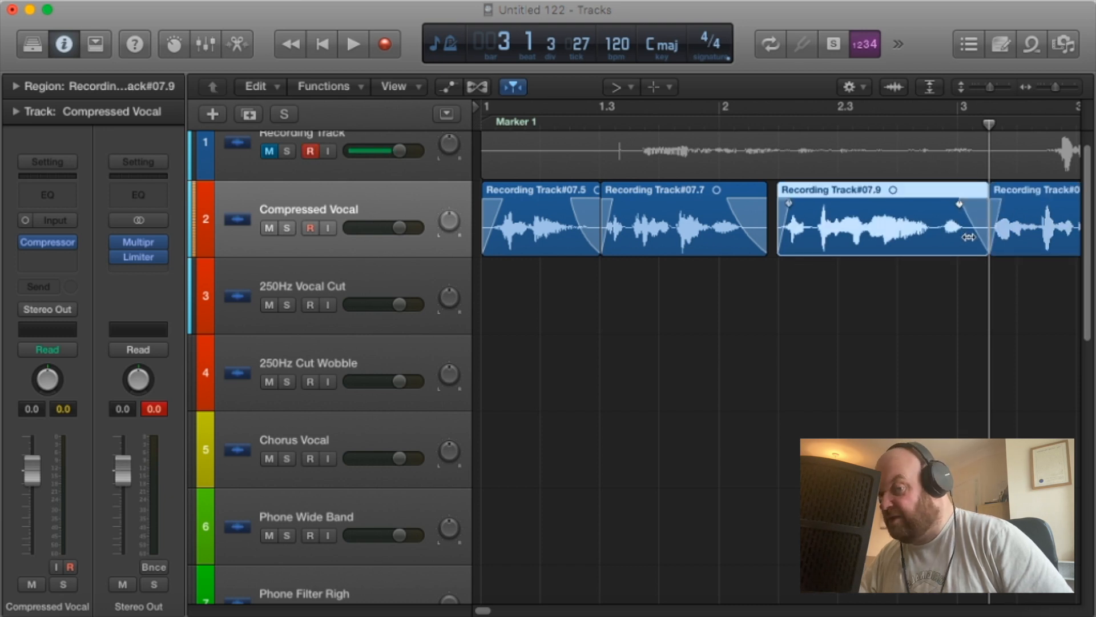
Move the third phrase earlier onto the second phrase's tail and play the vocal from bar 1 to check it.
{"action": "left_click", "coordinate": [616, 87]}
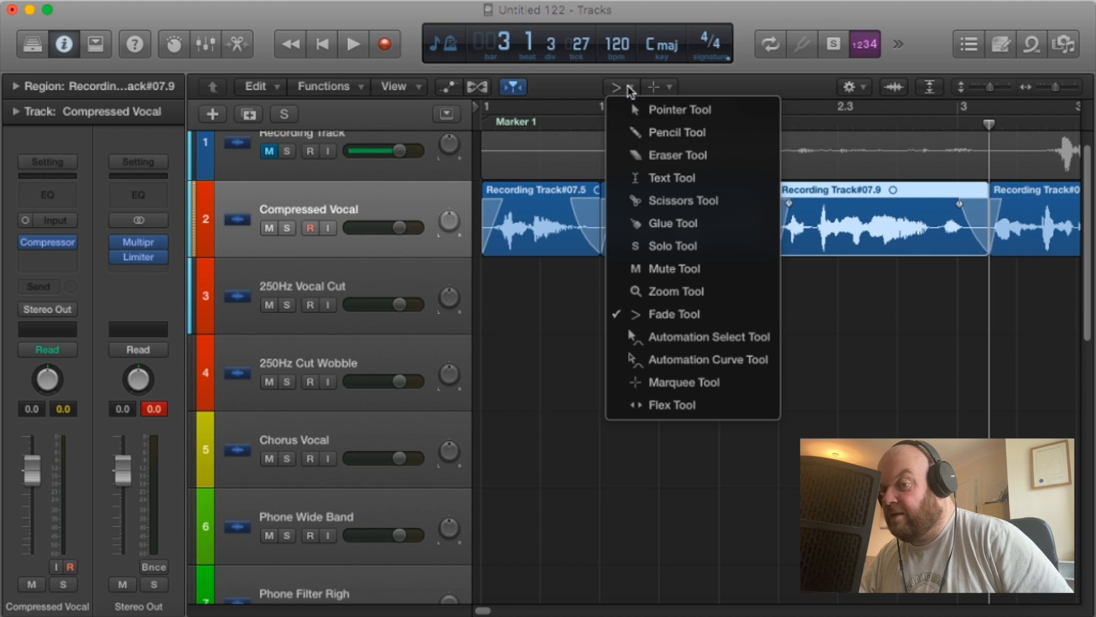
{"action": "left_click", "coordinate": [645, 112]}
{"action": "left_click_drag", "start_coordinate": [803, 244], "coordinate": [786, 245]}
{"action": "key", "text": "Return"}
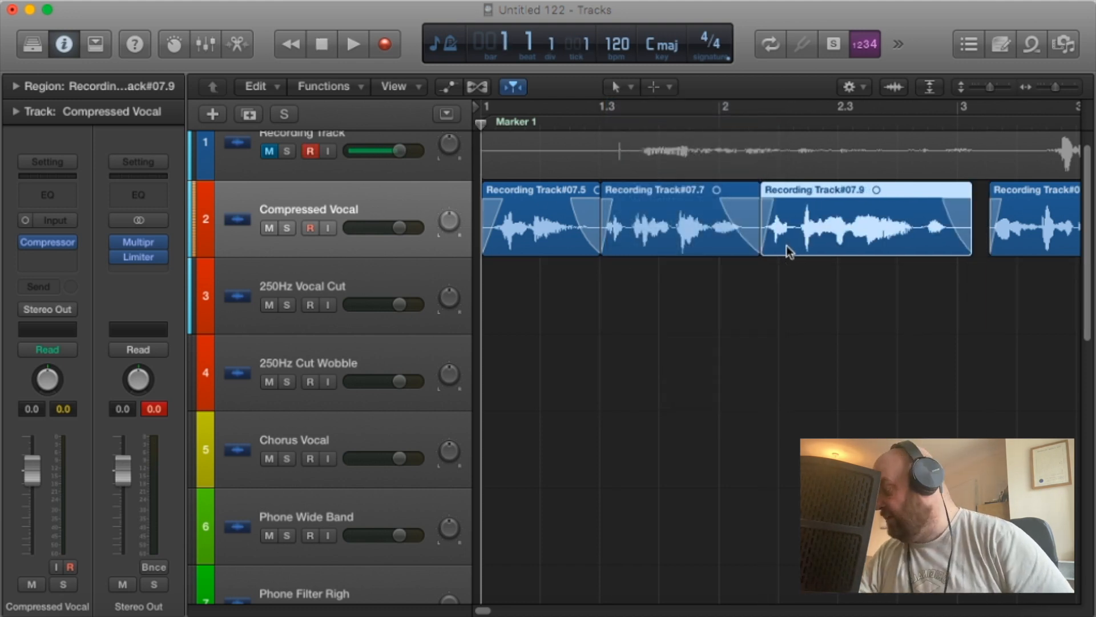
{"action": "key", "text": "space"}
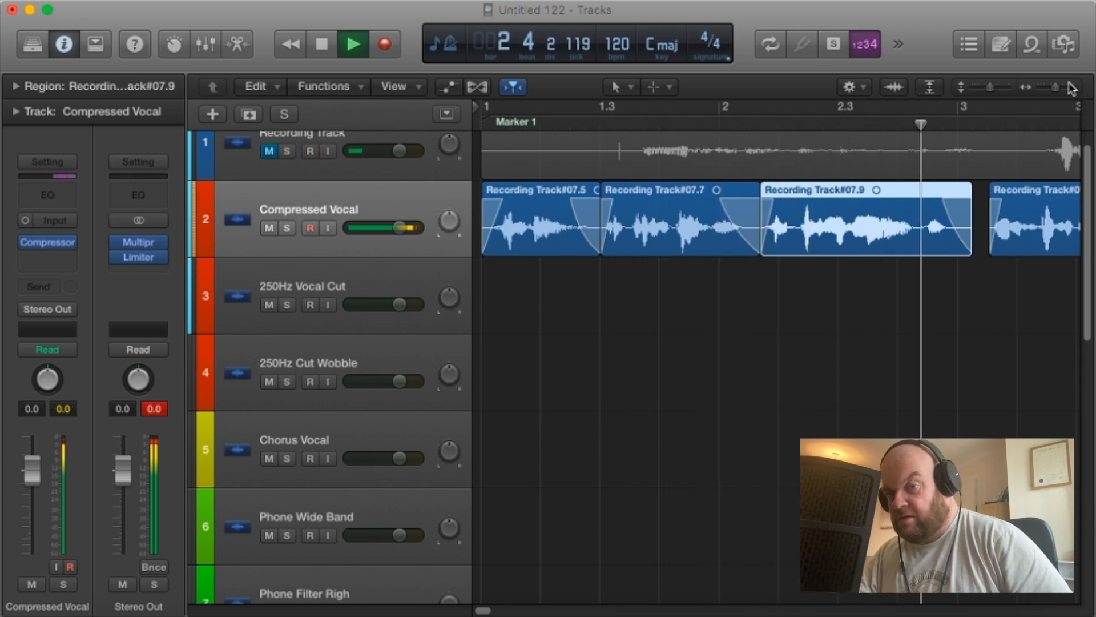
{"action": "key", "text": "space"}
Move the fourth region earlier onto the third phrase's tail and play on to the next pause before bar 4.
{"action": "left_click_drag", "start_coordinate": [1056, 87], "coordinate": [1053, 93]}
{"action": "left_click_drag", "start_coordinate": [951, 239], "coordinate": [926, 246]}
{"action": "key", "text": "space"}
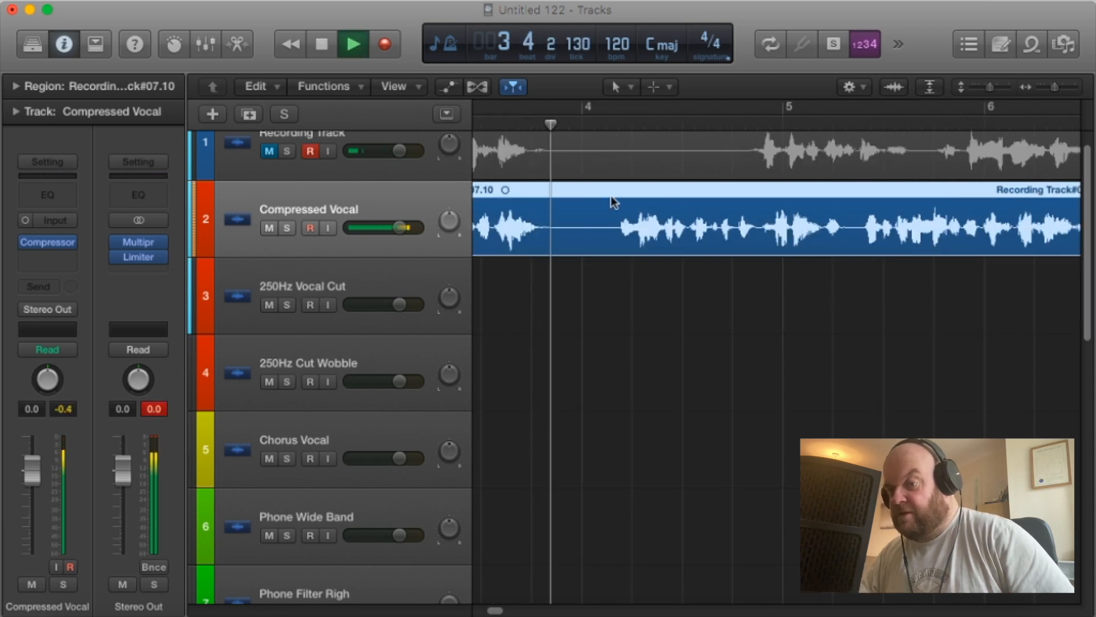
{"action": "key", "text": "space"}
Split the vocal region just before the phrase starting at bar 4, beat 1, and trim the preceding phrase's silent tail.
{"action": "left_click_drag", "start_coordinate": [551, 123], "coordinate": [616, 132]}
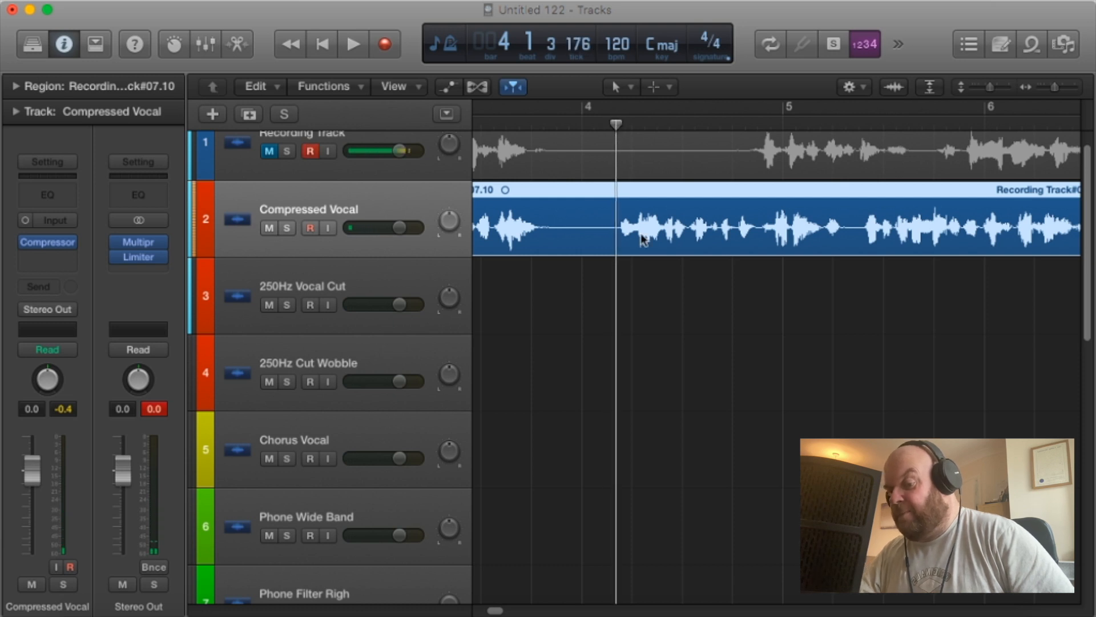
{"action": "key", "text": "super+t"}
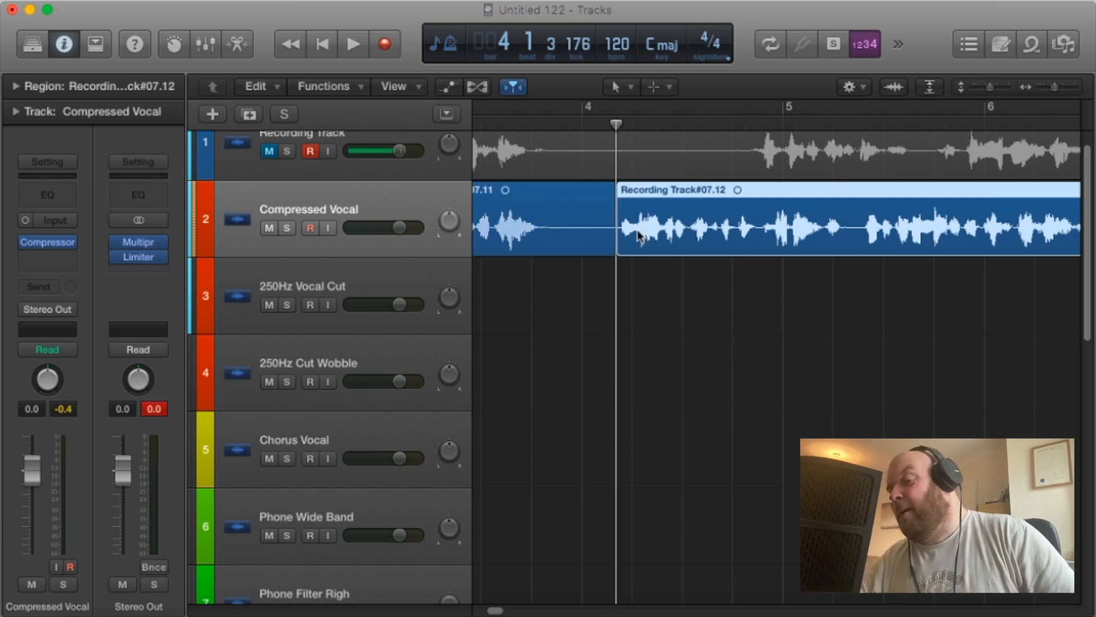
{"action": "left_click_drag", "start_coordinate": [609, 246], "coordinate": [564, 220]}
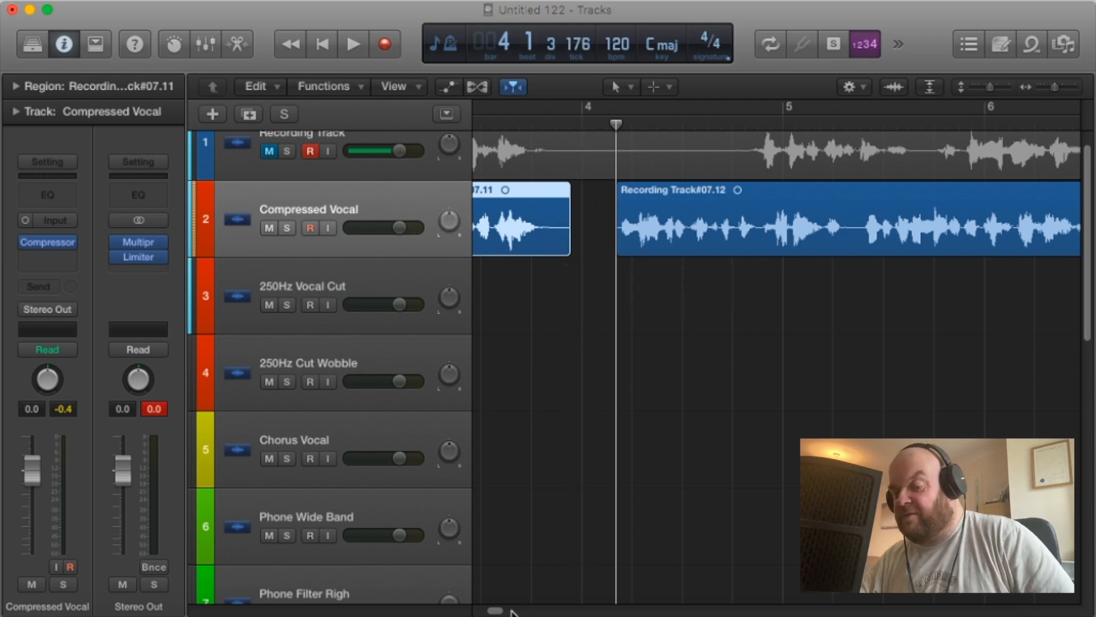
Examine the effect chains on the 250Hz Cut Wobble, Chorus Vocal and Phone Wide Band tracks.
{"action": "left_click_drag", "start_coordinate": [498, 612], "coordinate": [490, 612]}
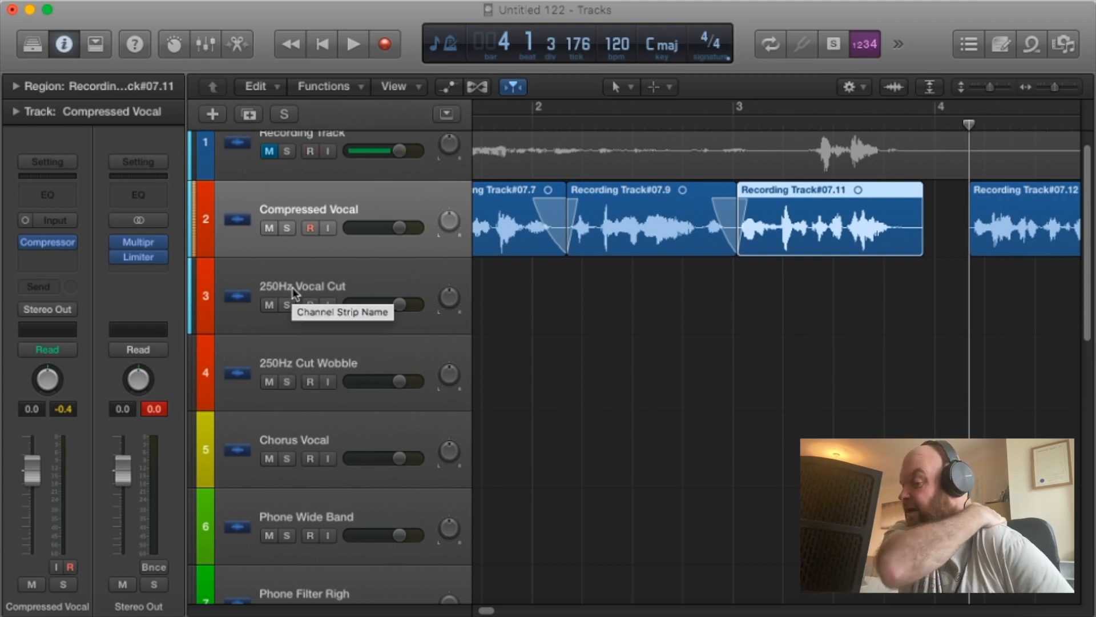
{"action": "scroll", "coordinate": [355, 283], "scroll_direction": "down", "scroll_amount": 1}
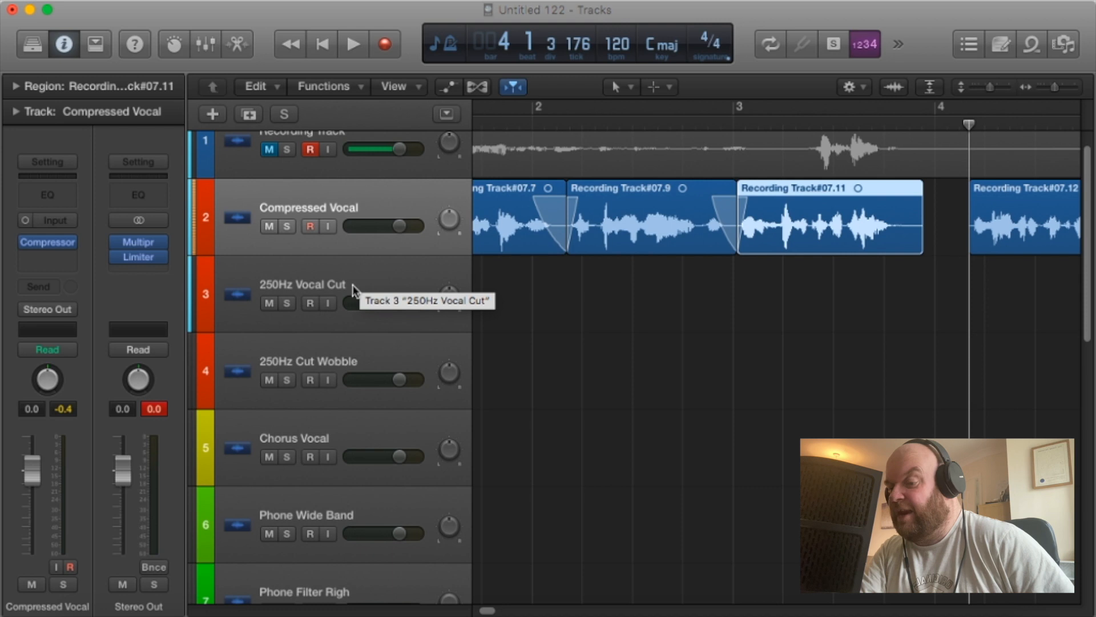
{"action": "right_click", "coordinate": [352, 361]}
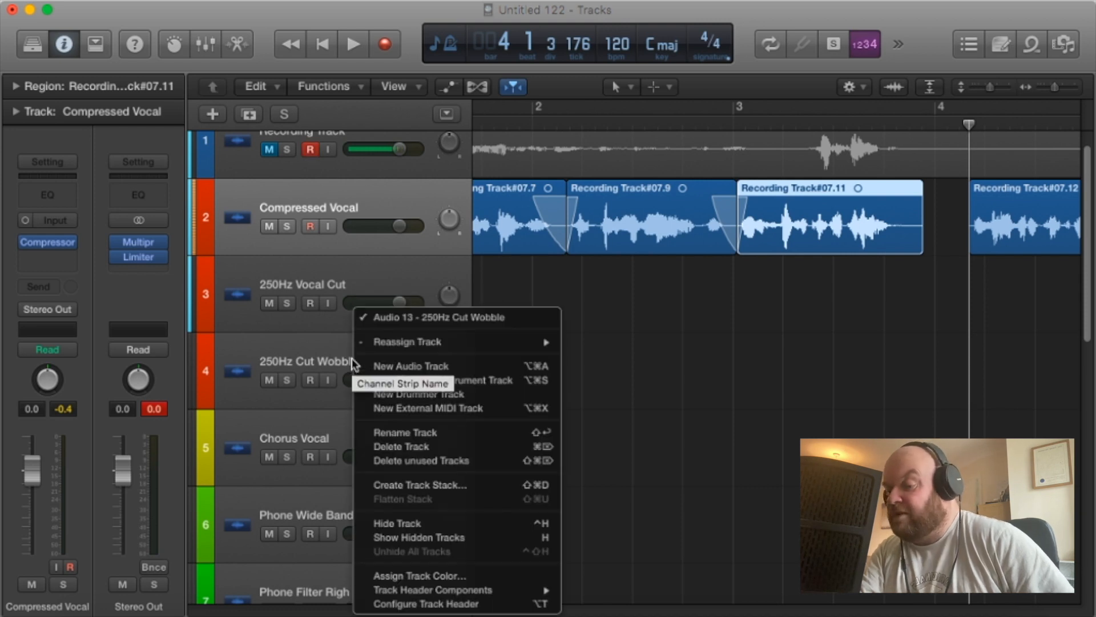
{"action": "left_click", "coordinate": [300, 345]}
{"action": "left_click", "coordinate": [300, 345]}
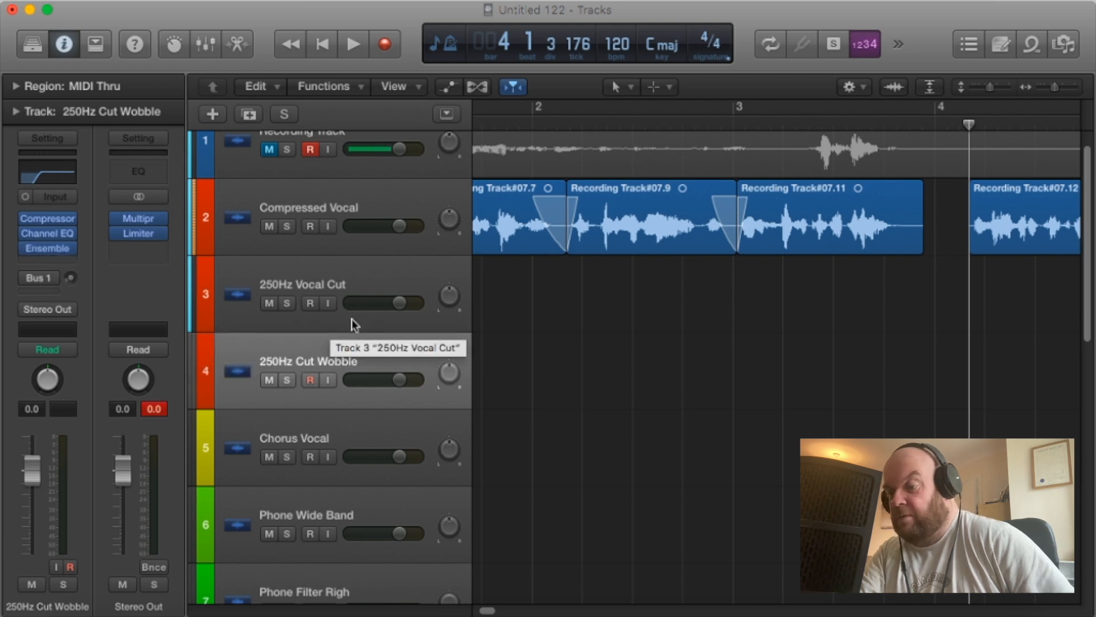
{"action": "left_click", "coordinate": [340, 437]}
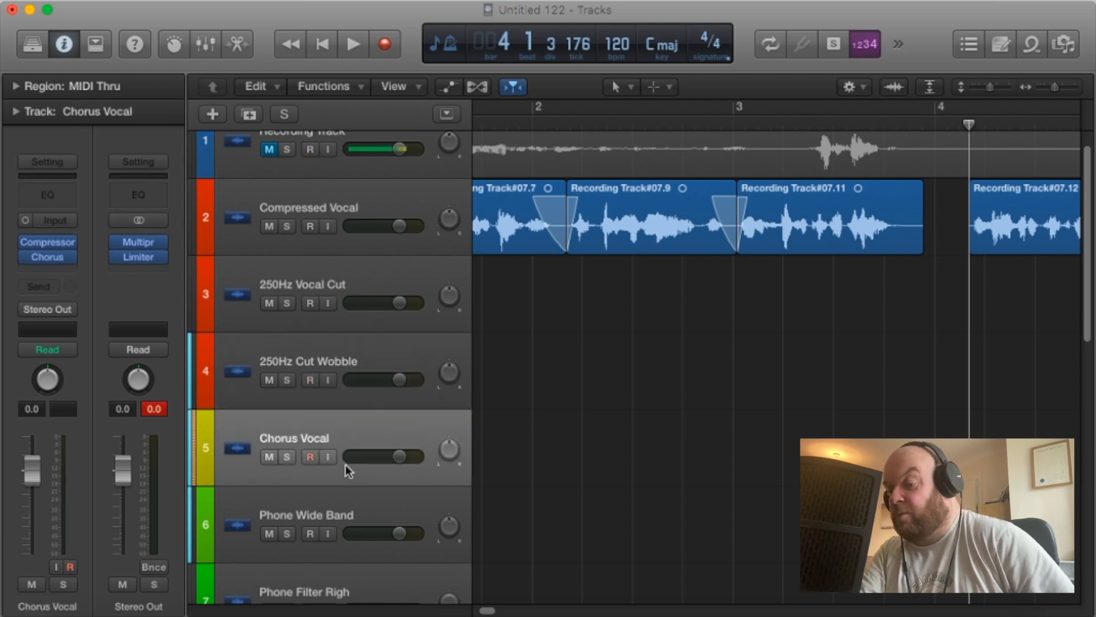
{"action": "scroll", "coordinate": [345, 463], "scroll_direction": "down", "scroll_amount": 3}
{"action": "left_click", "coordinate": [344, 437]}
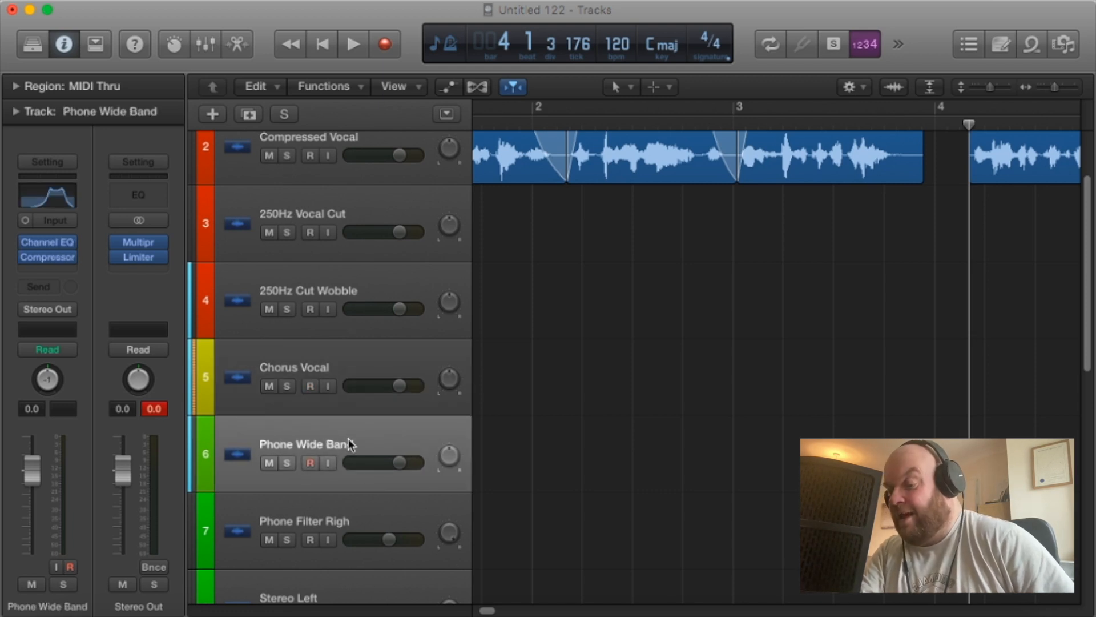
Look over the remaining template tracks, from Phone Filter Righ and Stereo Left through FX1 to FX5 and Music.
{"action": "scroll", "coordinate": [348, 439], "scroll_direction": "down", "scroll_amount": 2}
{"action": "scroll", "coordinate": [358, 477], "scroll_direction": "down", "scroll_amount": 3}
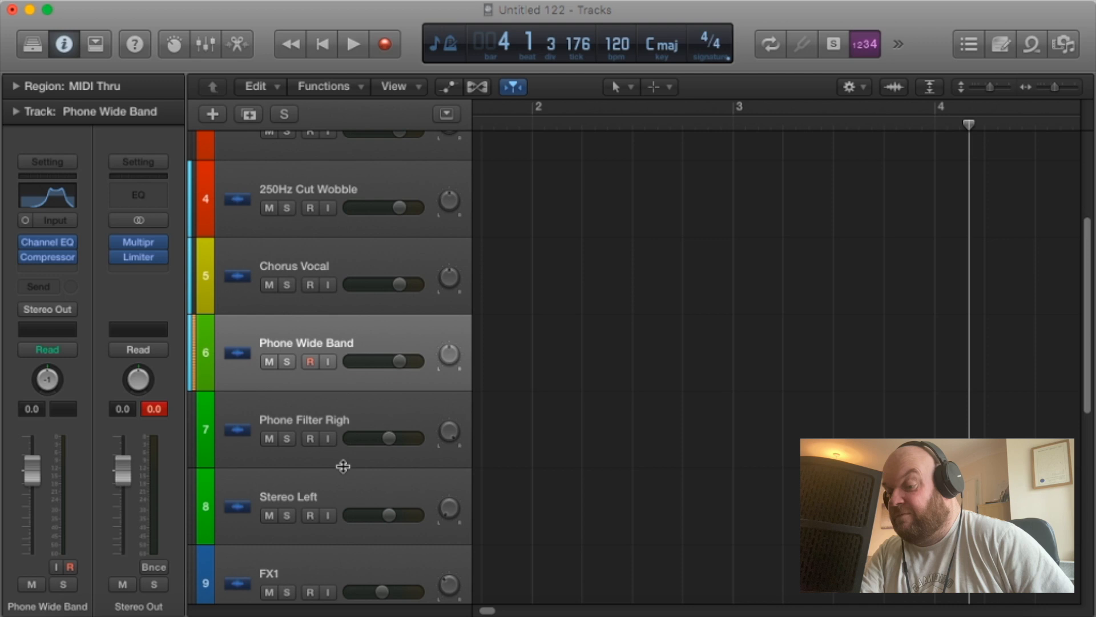
{"action": "scroll", "coordinate": [361, 480], "scroll_direction": "down", "scroll_amount": 5}
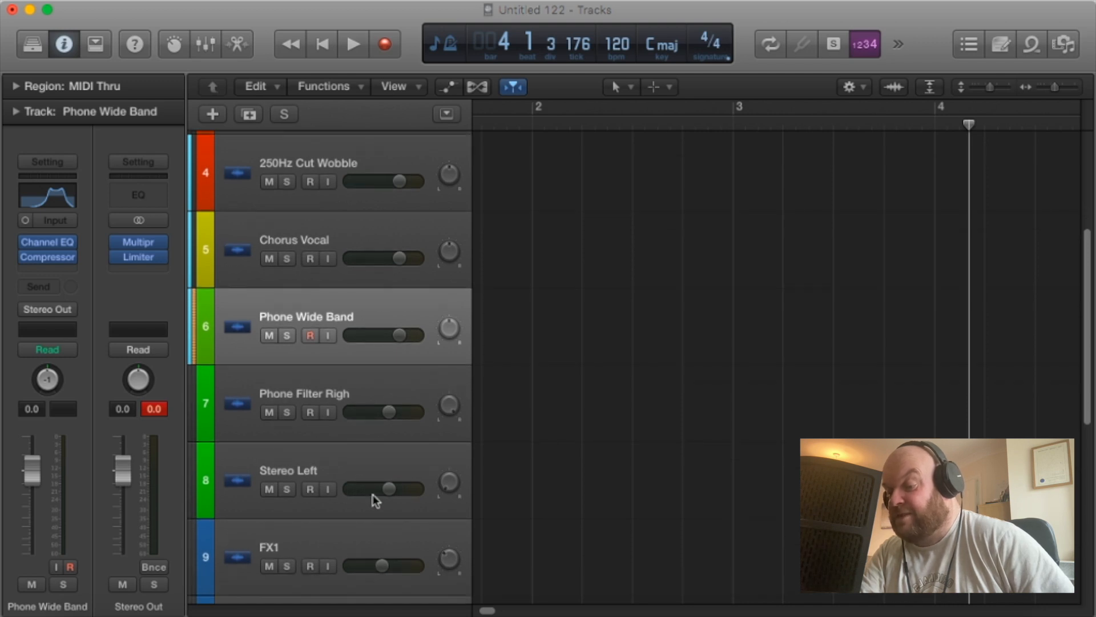
{"action": "scroll", "coordinate": [403, 475], "scroll_direction": "down", "scroll_amount": 8}
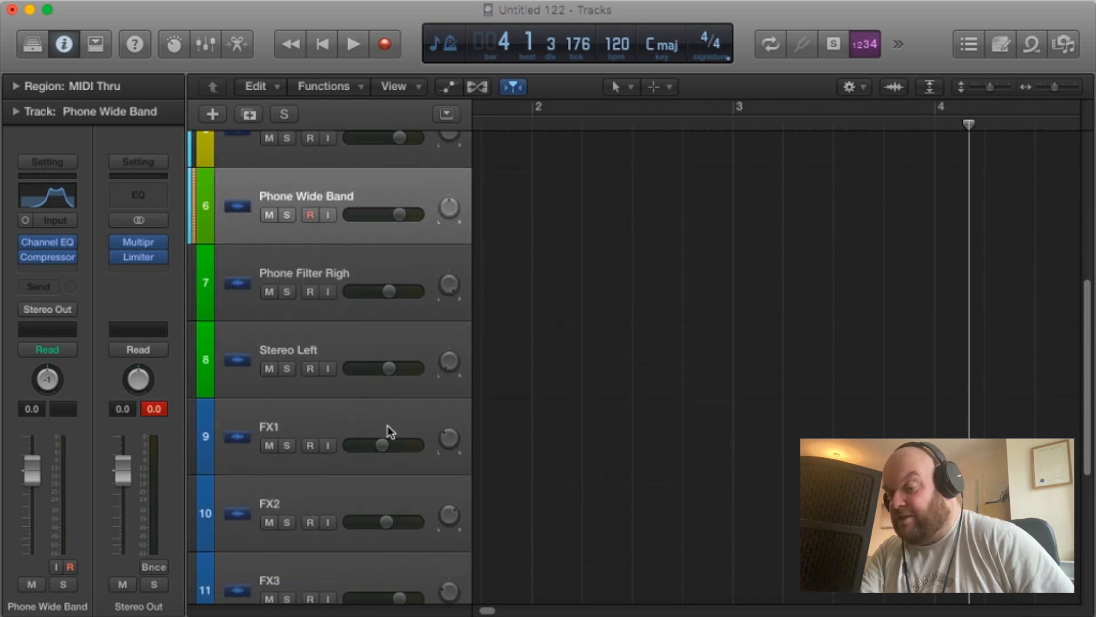
{"action": "scroll", "coordinate": [391, 432], "scroll_direction": "down", "scroll_amount": 4}
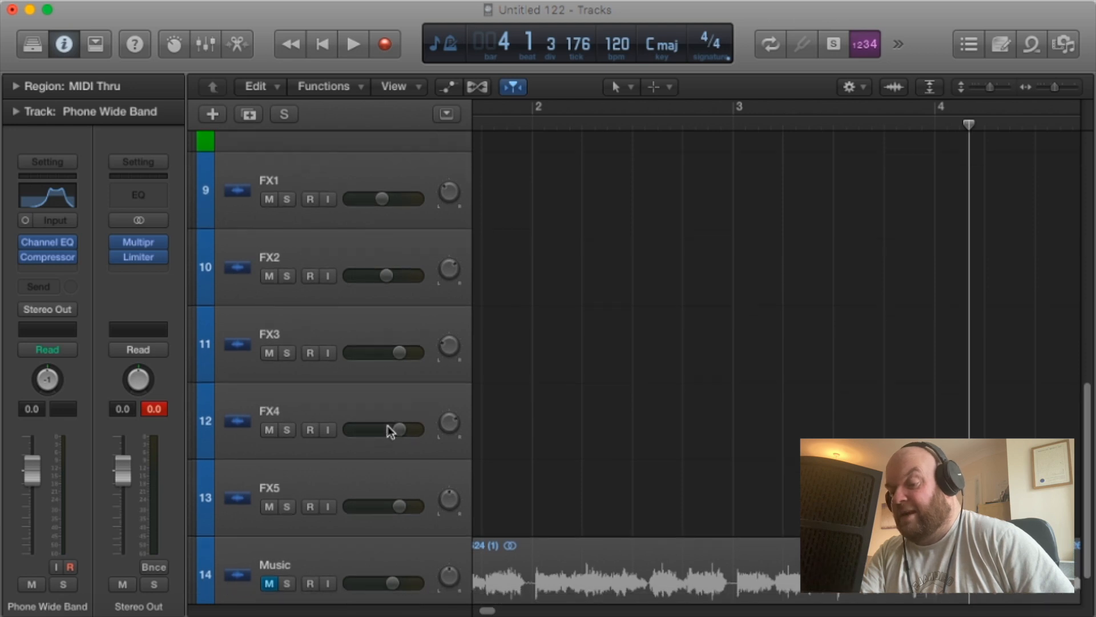
{"action": "scroll", "coordinate": [594, 191], "scroll_direction": "up", "scroll_amount": 15}
{"action": "scroll", "coordinate": [594, 192], "scroll_direction": "up", "scroll_amount": 4}
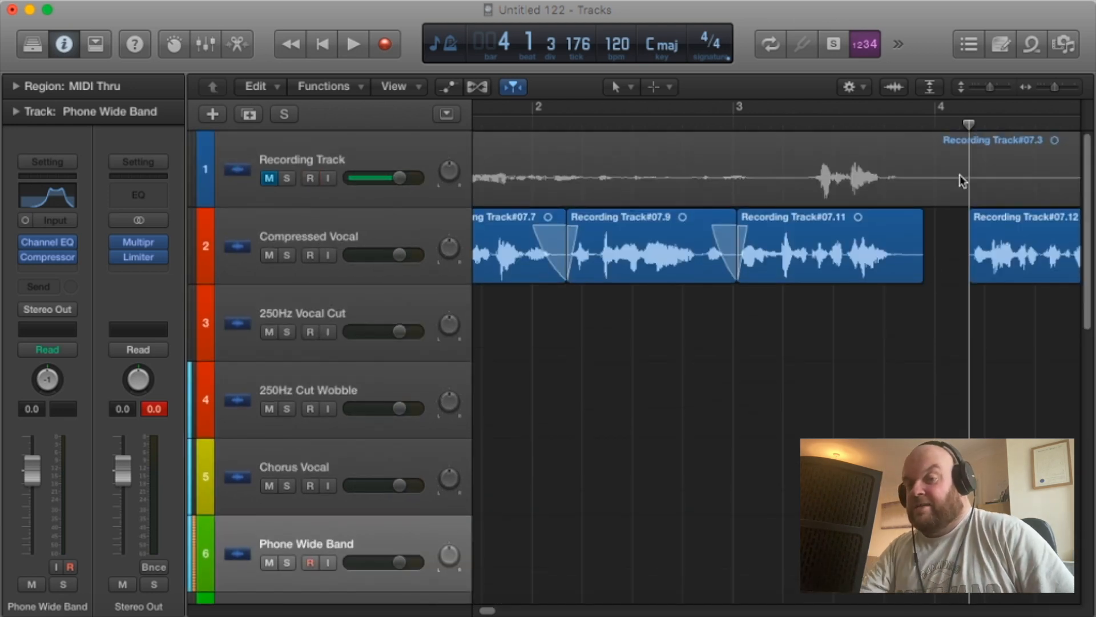
Trim the silent tail of the phrase before bar 4 on the Compressed Vocal track and add a fade-out to its end.
{"action": "left_click_drag", "start_coordinate": [1056, 87], "coordinate": [1059, 87]}
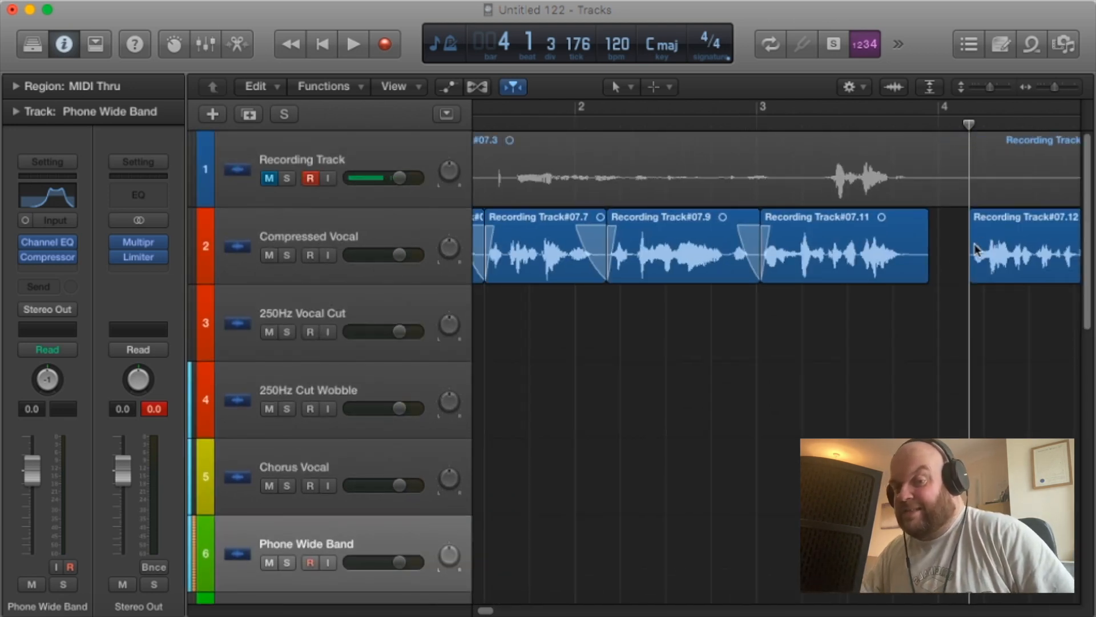
{"action": "left_click_drag", "start_coordinate": [939, 282], "coordinate": [925, 282]}
{"action": "left_click", "coordinate": [630, 97]}
{"action": "left_click", "coordinate": [727, 313]}
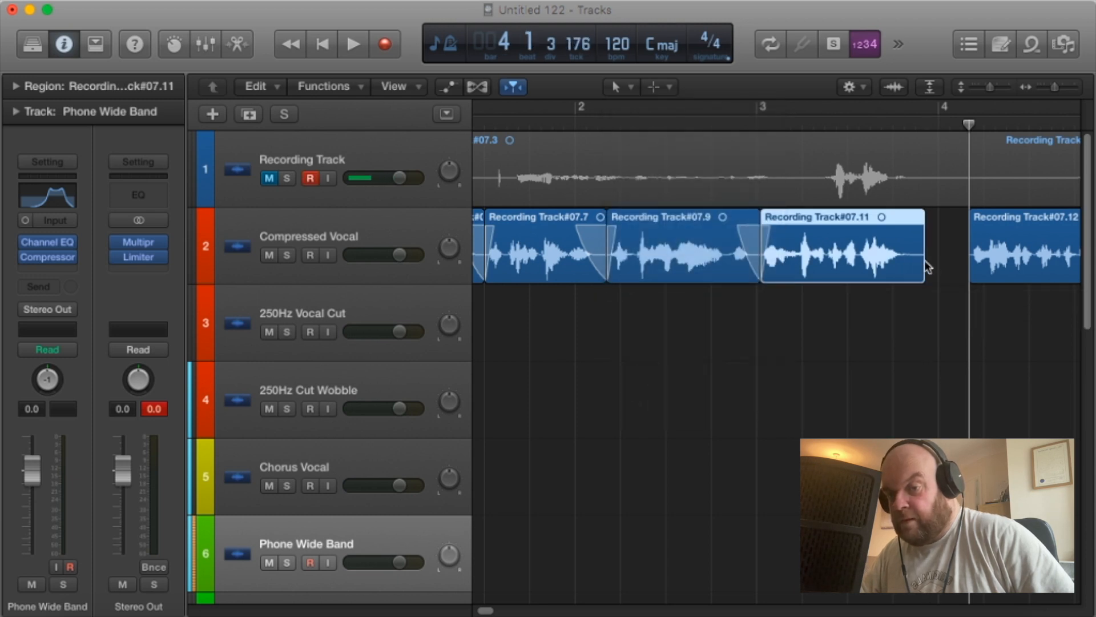
{"action": "left_click_drag", "start_coordinate": [917, 255], "coordinate": [897, 252]}
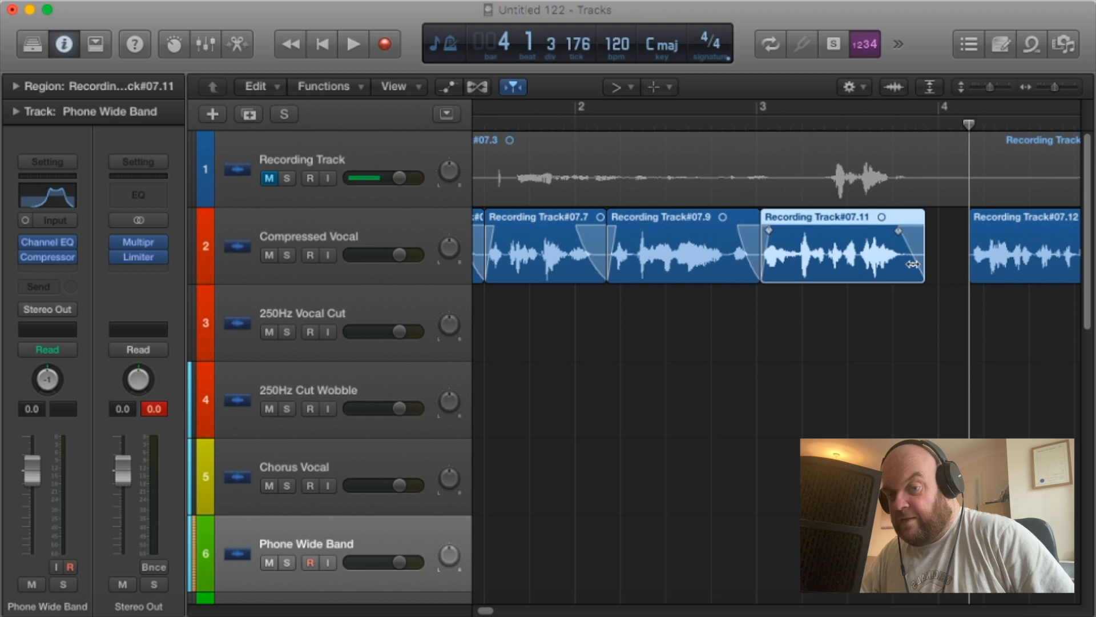
Play the first four edited phrases from bar 1 to check the cuts and fades.
{"action": "key", "text": "Return"}
{"action": "key", "text": "space"}
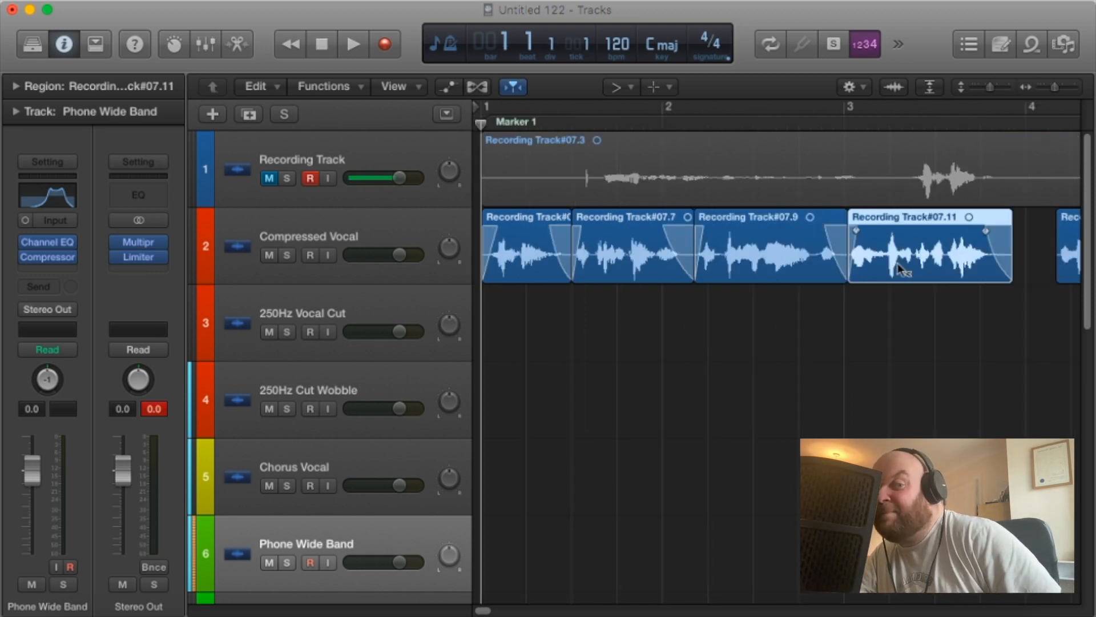
{"action": "key", "text": "space"}
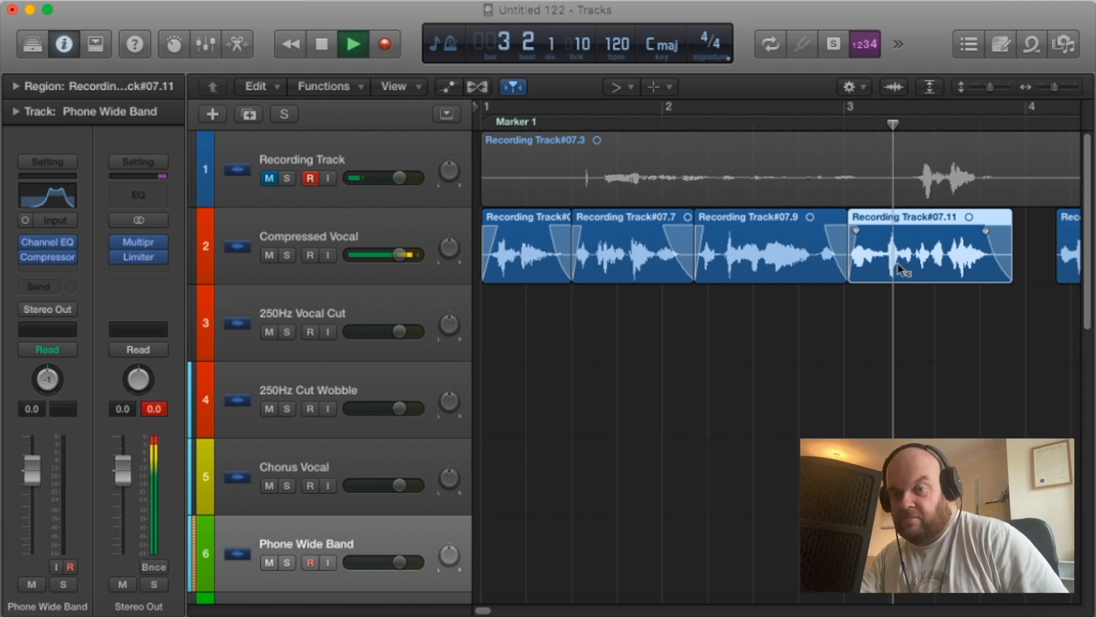
{"action": "key", "text": "space"}
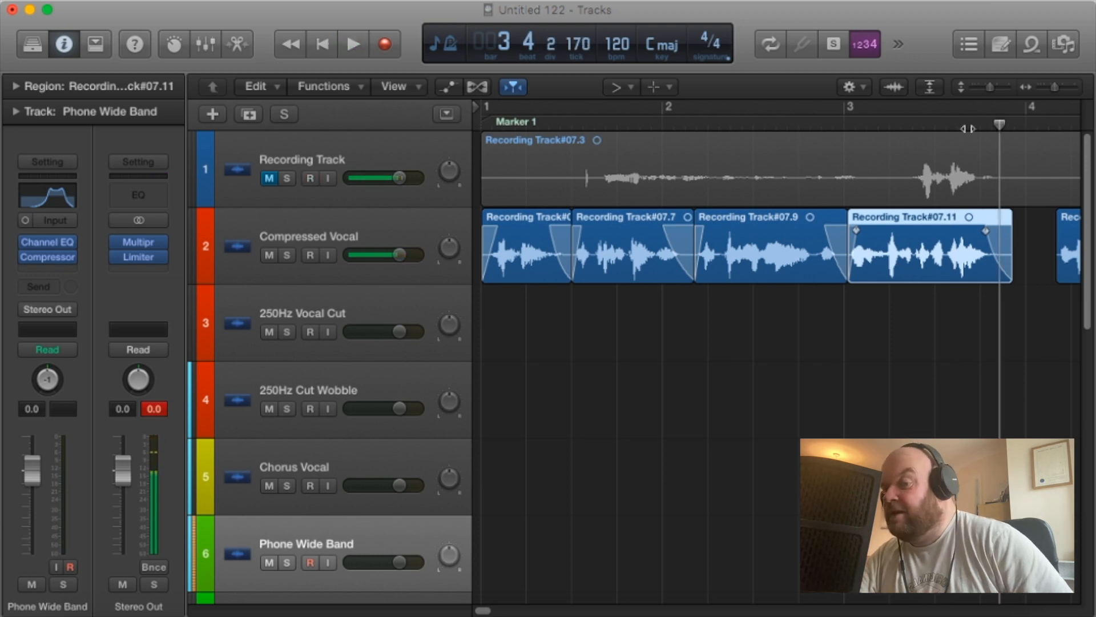
Move the first four vocal regions together onto the 250Hz Cut Wobble track and play them from bar 1.
{"action": "left_click", "coordinate": [622, 87]}
{"action": "left_click", "coordinate": [634, 110]}
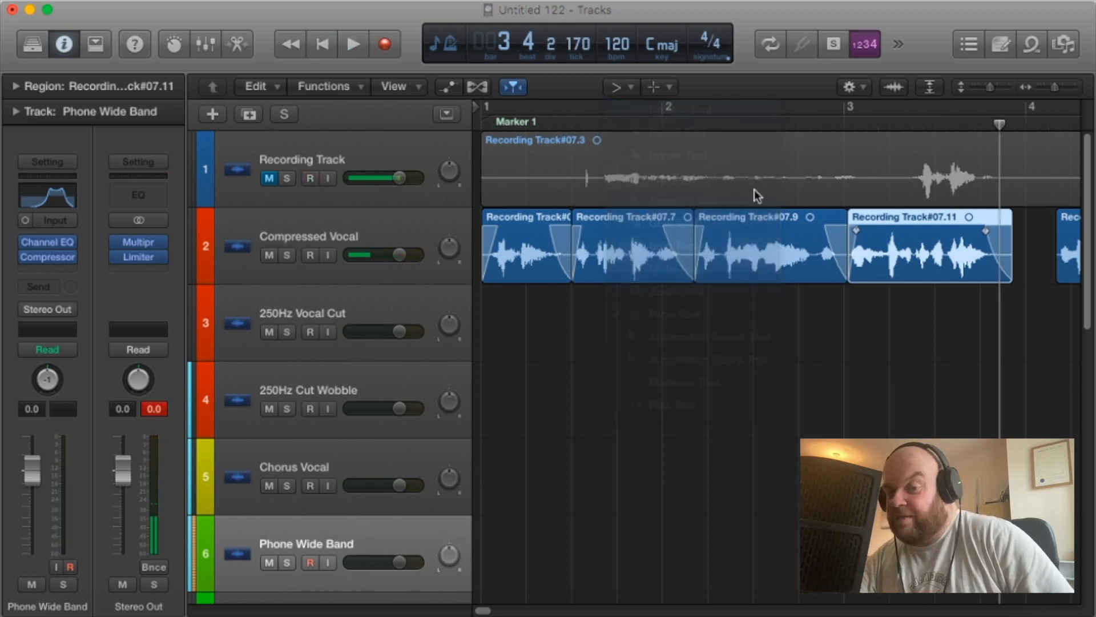
{"action": "left_click_drag", "start_coordinate": [962, 352], "coordinate": [506, 406]}
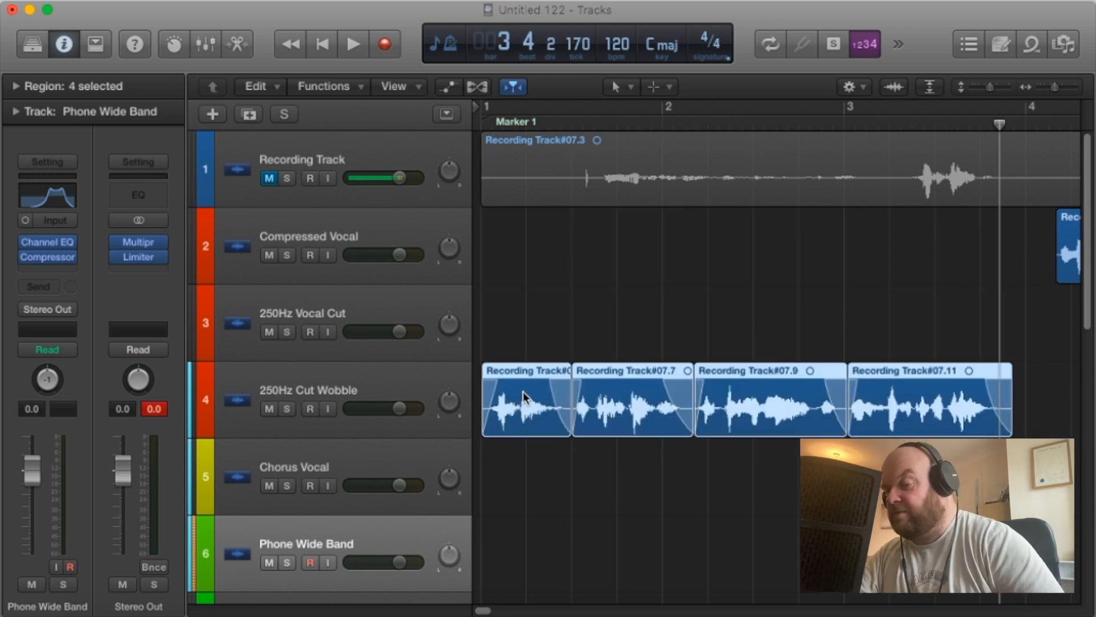
{"action": "key", "text": "Return"}
{"action": "key", "text": "space"}
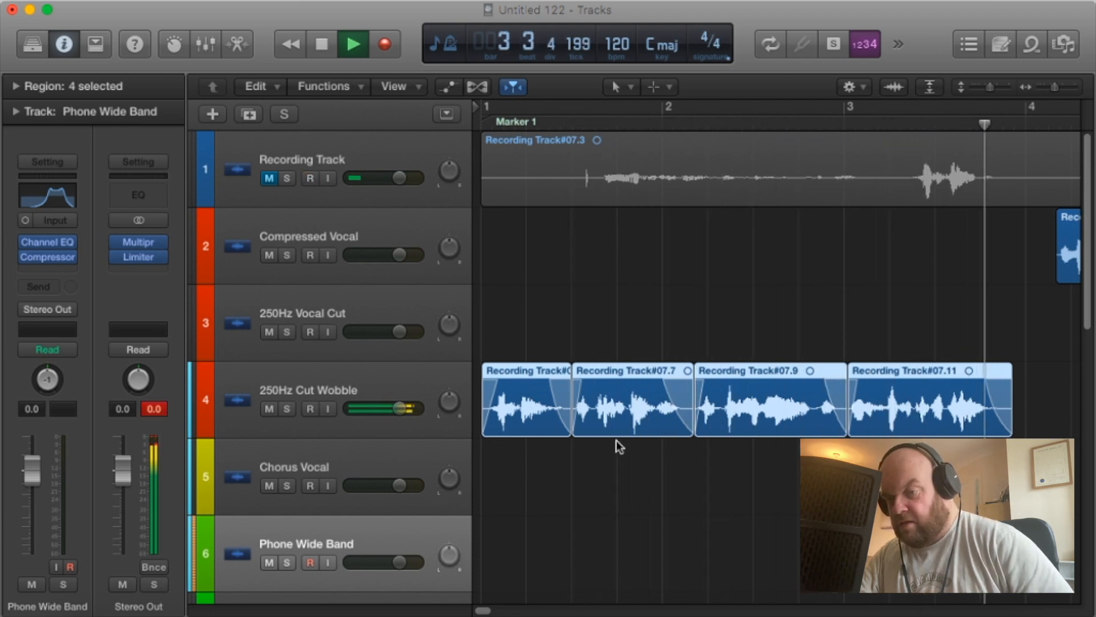
{"action": "key", "text": "space"}
Move the four selected vocal regions down to the Chorus Vocal track and play from bar 1 into the remaining Compressed Vocal region.
{"action": "left_click_drag", "start_coordinate": [540, 419], "coordinate": [537, 454]}
{"action": "key", "text": "Return"}
{"action": "key", "text": "space"}
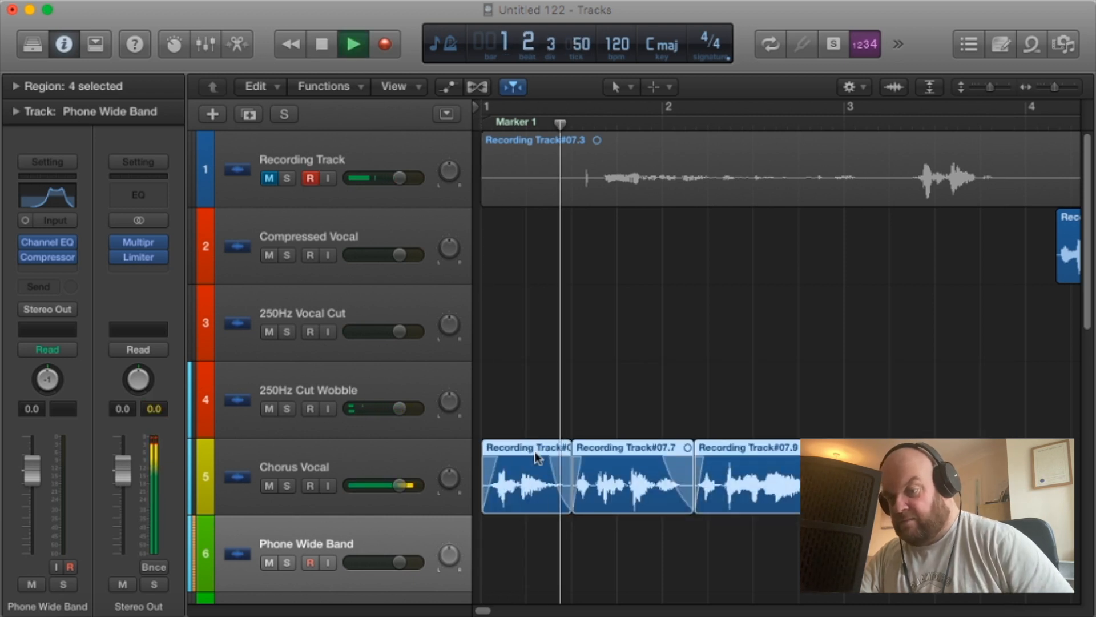
{"action": "left_click", "coordinate": [1054, 89]}
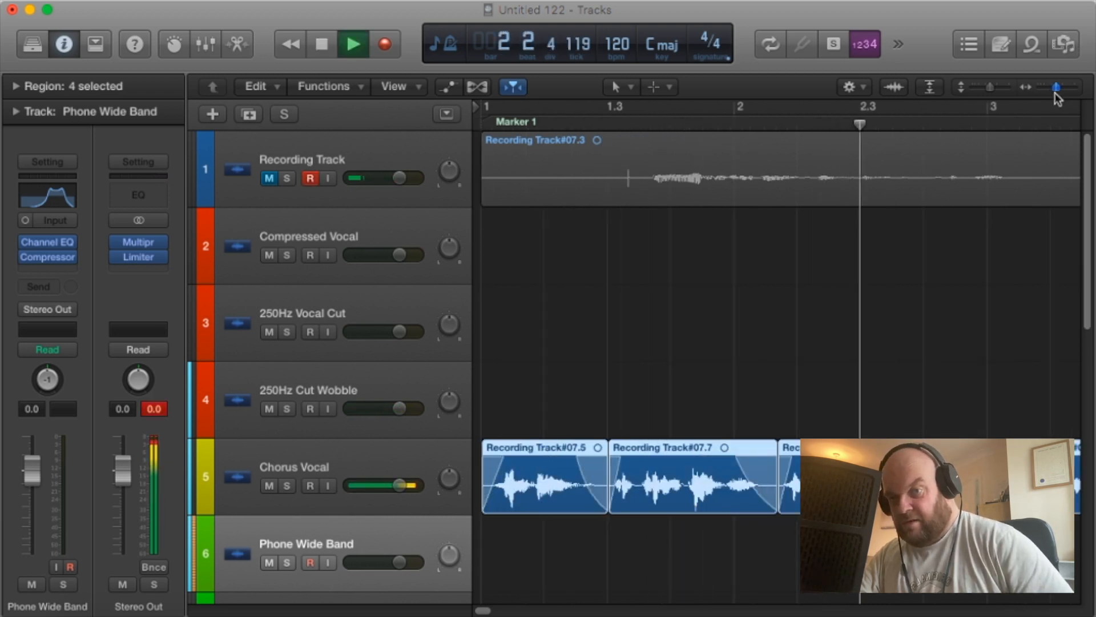
{"action": "left_click_drag", "start_coordinate": [1051, 91], "coordinate": [1042, 93]}
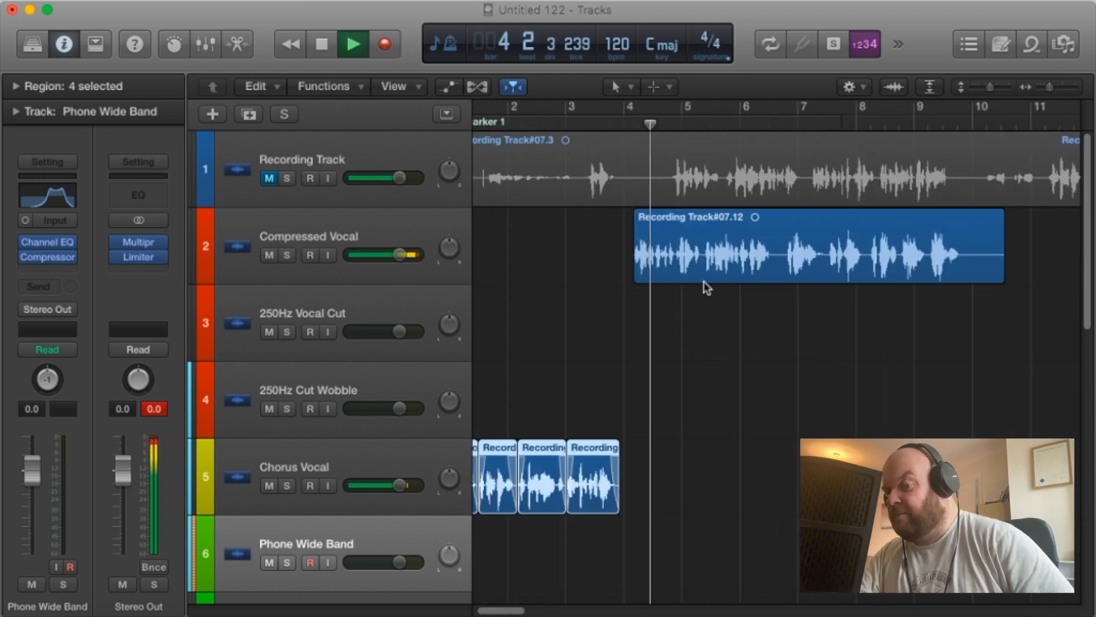
{"action": "key", "text": "space"}
Split the remaining Compressed Vocal region in the pause before bar 7 and trim its silent end back to about bar 10.
{"action": "left_click_drag", "start_coordinate": [664, 125], "coordinate": [782, 136]}
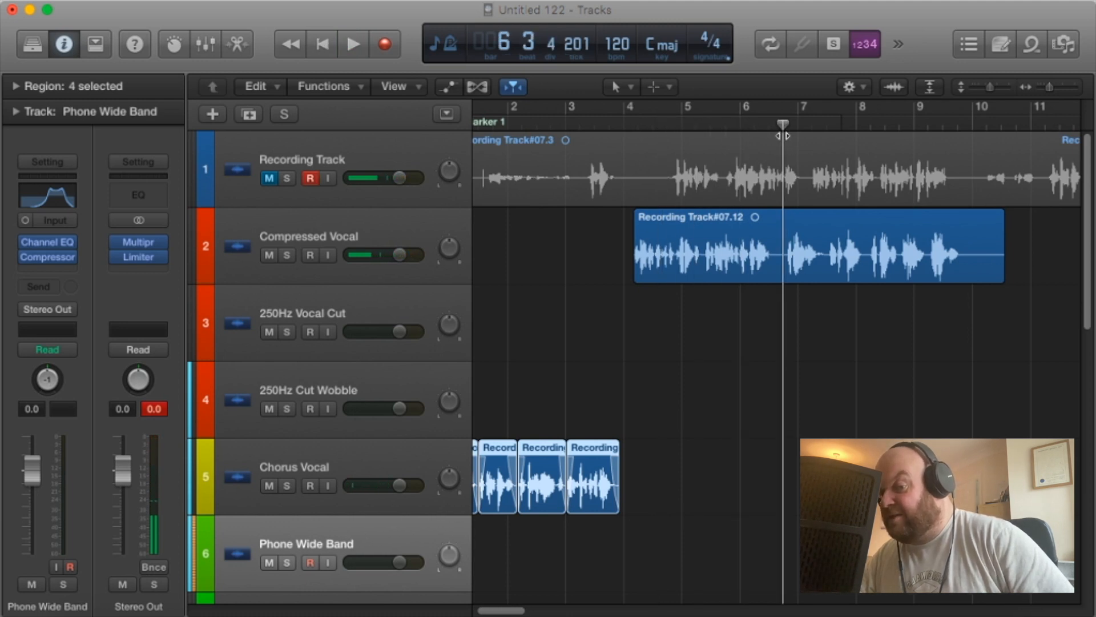
{"action": "left_click", "coordinate": [813, 255]}
{"action": "key", "text": "super+t"}
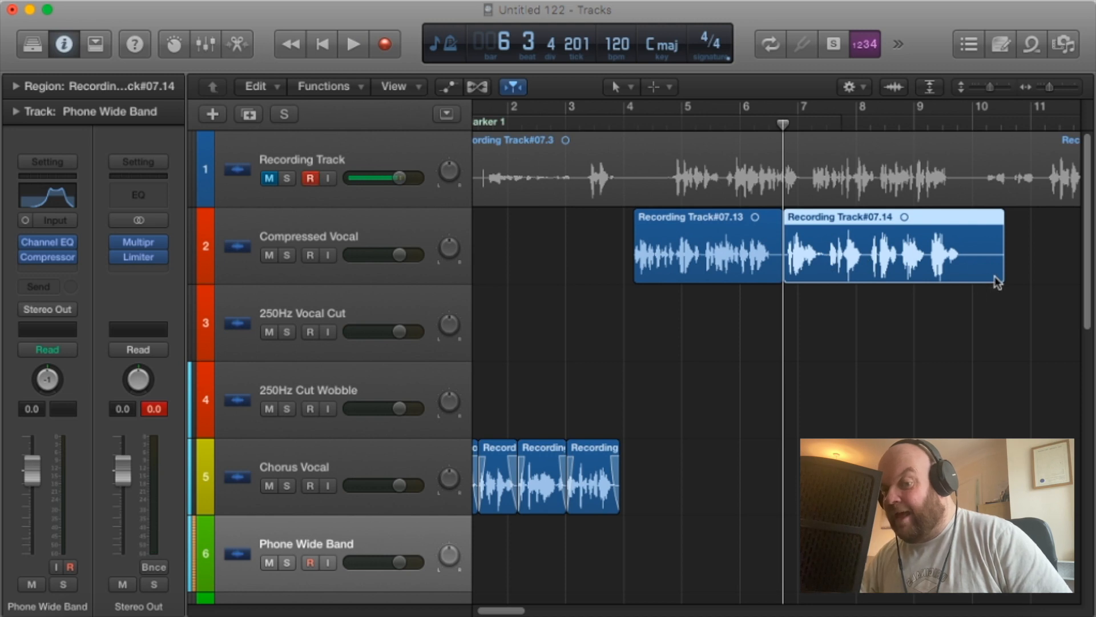
{"action": "left_click_drag", "start_coordinate": [1003, 279], "coordinate": [963, 280]}
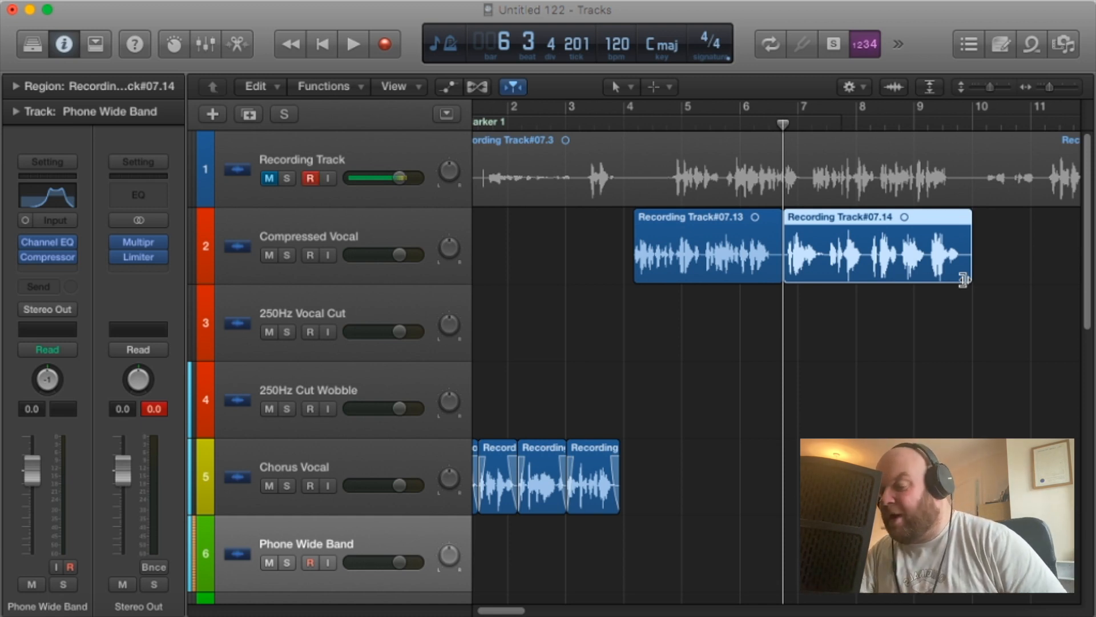
{"action": "scroll", "coordinate": [780, 477], "scroll_direction": "down", "scroll_amount": 10}
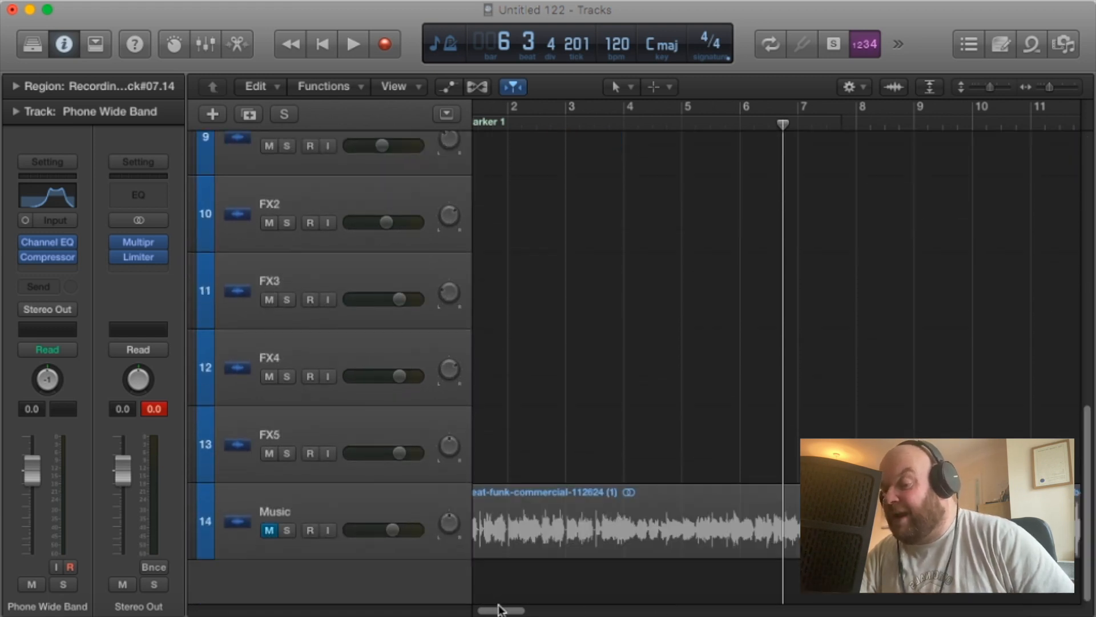
{"action": "left_click_drag", "start_coordinate": [498, 609], "coordinate": [466, 612]}
{"action": "scroll", "coordinate": [673, 289], "scroll_direction": "up", "scroll_amount": 10}
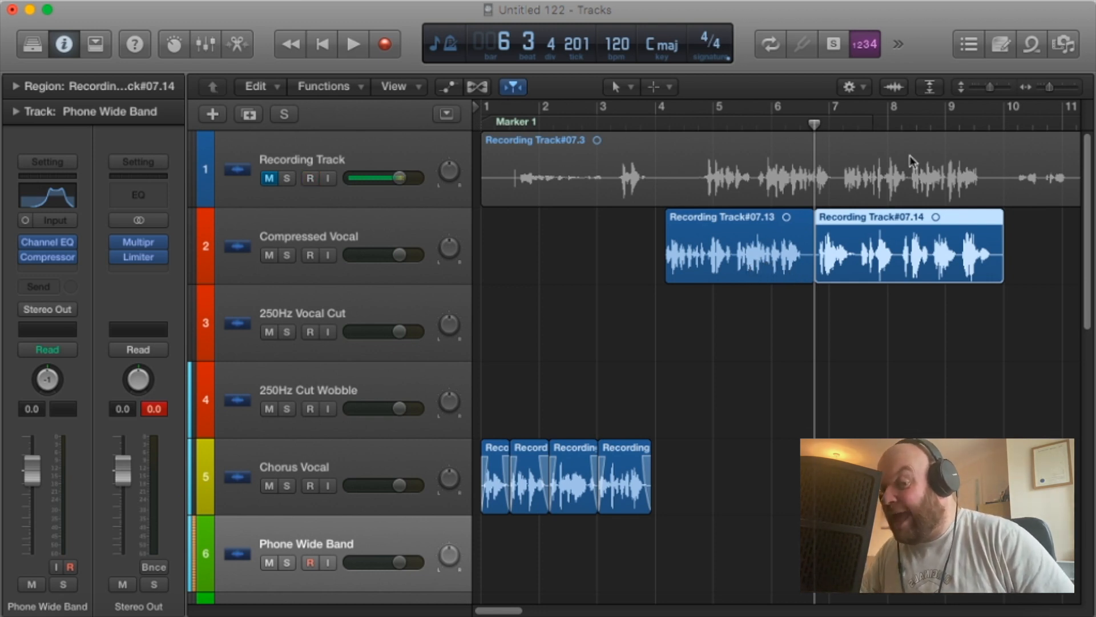
Trim the silent tail of the phrase ending before bar 7 and split that region in the pause after bar 5, beat 2.
{"action": "left_click_drag", "start_coordinate": [1050, 88], "coordinate": [1056, 89]}
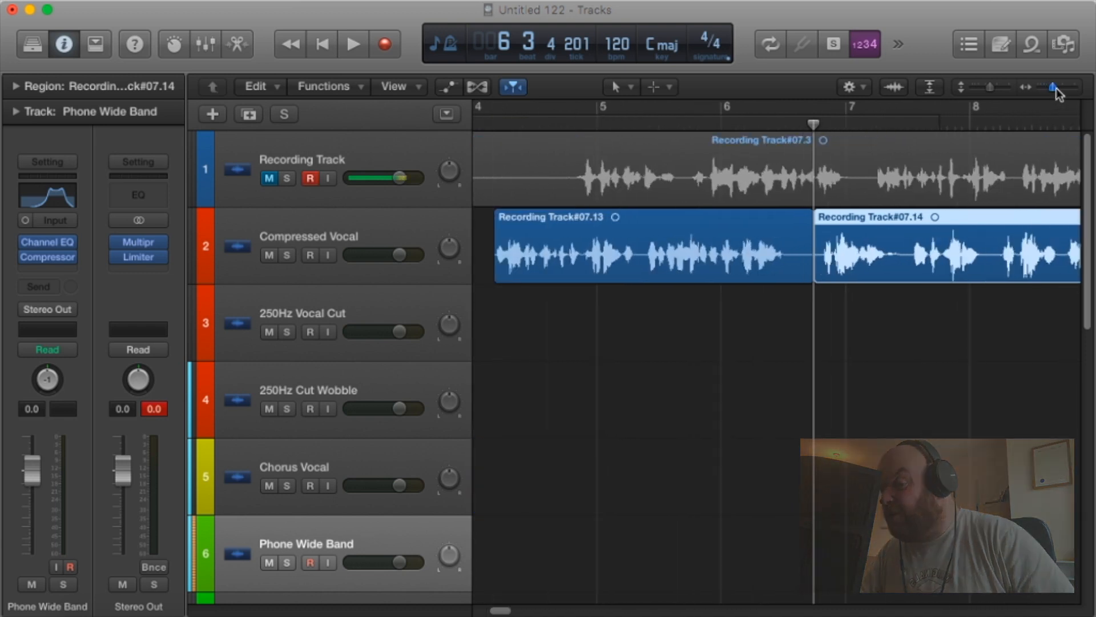
{"action": "left_click_drag", "start_coordinate": [811, 276], "coordinate": [798, 276]}
{"action": "left_click", "coordinate": [644, 124]}
{"action": "key", "text": "super+t"}
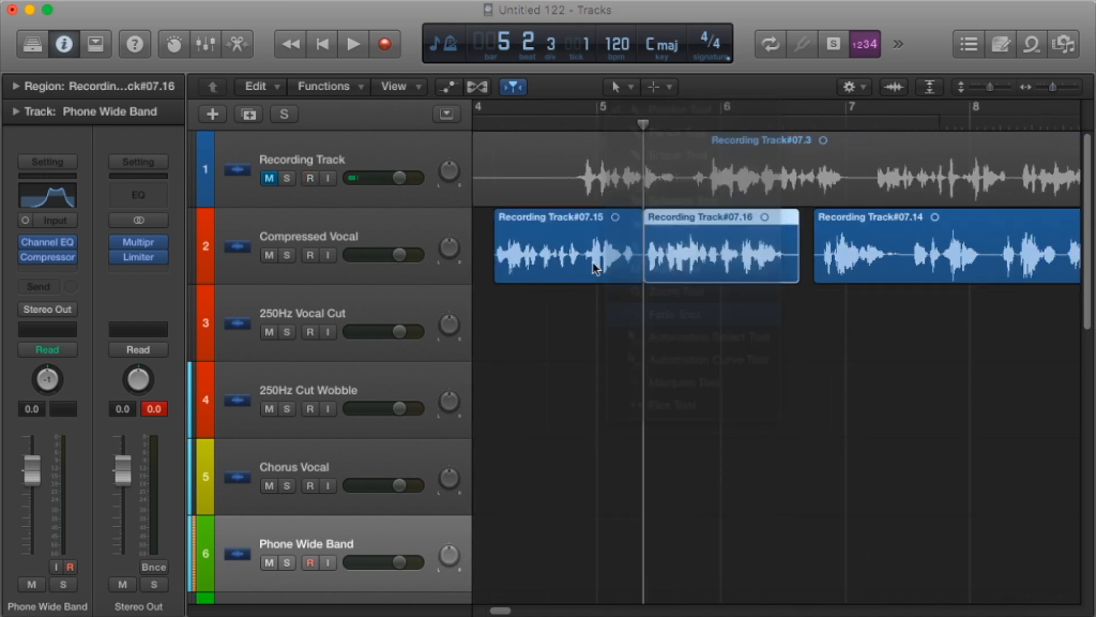
Add fades at the start of the bar 4 phrase, at the bar 5 split and around the gap before bar 7.
{"action": "left_click", "coordinate": [675, 314]}
{"action": "left_click_drag", "start_coordinate": [495, 230], "coordinate": [502, 230]}
{"action": "mouse_move", "coordinate": [644, 235]}
{"action": "left_mouse_down"}
{"action": "mouse_move", "coordinate": [624, 236]}
{"action": "mouse_move", "coordinate": [650, 233]}
{"action": "left_mouse_up"}
{"action": "mouse_move", "coordinate": [800, 233]}
{"action": "left_mouse_down"}
{"action": "mouse_move", "coordinate": [777, 233]}
{"action": "mouse_move", "coordinate": [826, 232]}
{"action": "left_mouse_up"}
Split the last vocal region at about bar 7, beat 3, and fade out the phrase before the cut.
{"action": "key", "text": "space"}
{"action": "key", "text": "space"}
{"action": "left_click_drag", "start_coordinate": [908, 126], "coordinate": [910, 126]}
{"action": "key", "text": "super+t"}
Play the vocal from the gap before bar 7 to past bar 9 to check the new edits.
{"action": "key", "text": "space"}
{"action": "key", "text": "space"}
{"action": "left_click_drag", "start_coordinate": [909, 254], "coordinate": [888, 254]}
{"action": "left_click", "coordinate": [800, 124]}
{"action": "key", "text": "space"}
{"action": "key", "text": "space"}
Split the vocal at about bar 8, beat 2, add fades on both sides of the cut and play it back.
{"action": "key", "text": "space"}
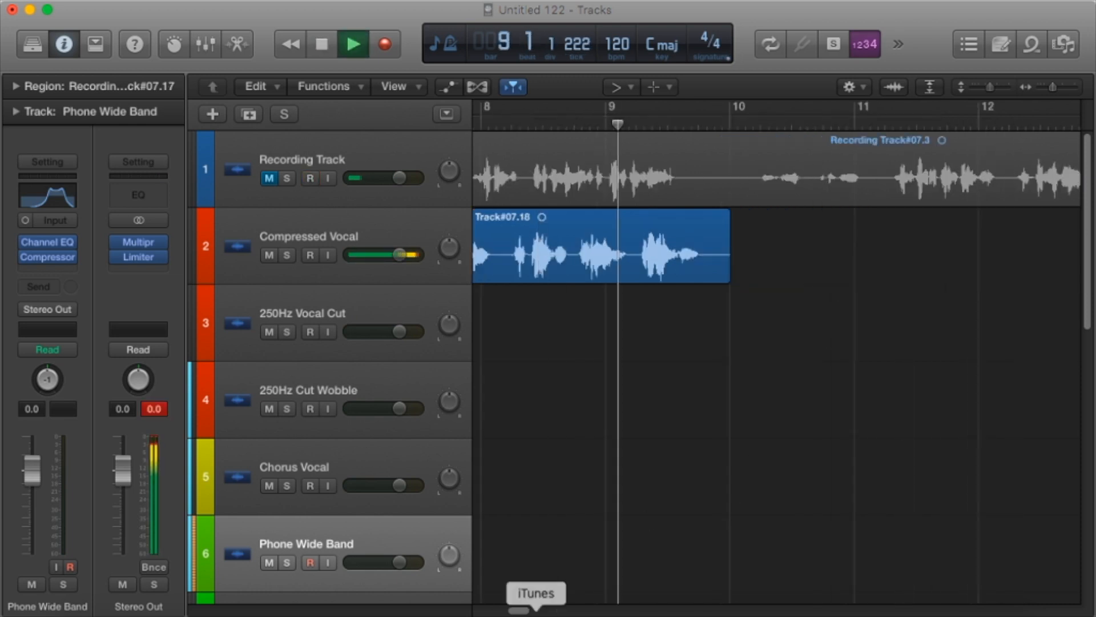
{"action": "key", "text": "space"}
{"action": "scroll", "coordinate": [685, 254], "scroll_direction": "left", "scroll_amount": 5}
{"action": "left_click", "coordinate": [686, 125]}
{"action": "key", "text": "super+t"}
{"action": "left_click_drag", "start_coordinate": [683, 264], "coordinate": [698, 264]}
{"action": "left_click_drag", "start_coordinate": [690, 264], "coordinate": [665, 263]}
Split the vocal at bar 8, beat 4, with fades on both sides, and again at about bar 9, beat 2.
{"action": "key", "text": "space"}
{"action": "key", "text": "space"}
{"action": "left_click", "coordinate": [752, 122]}
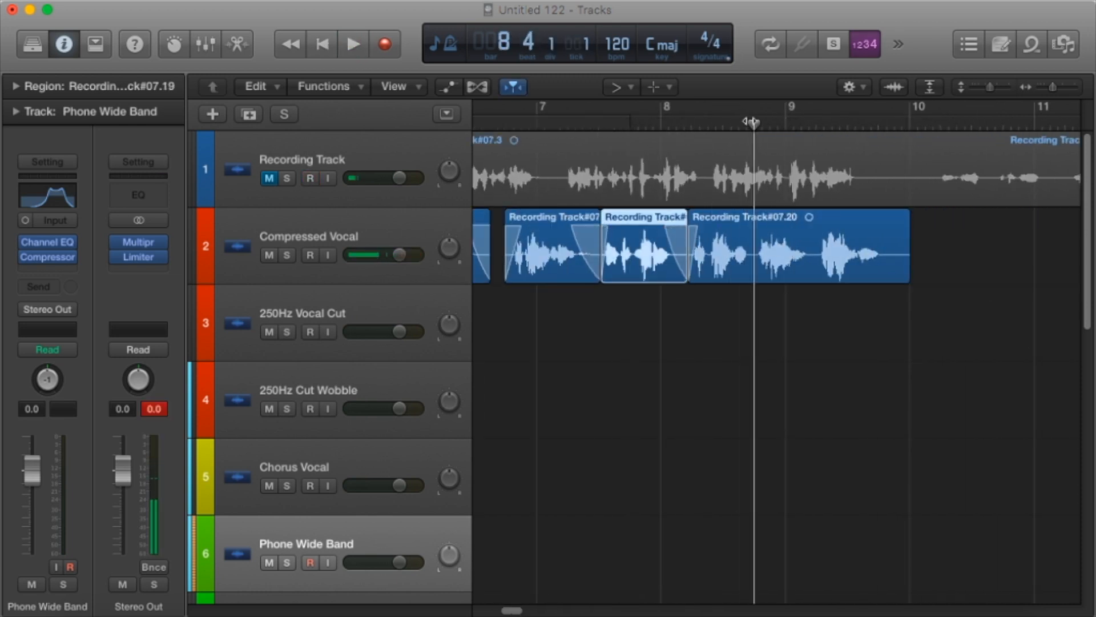
{"action": "double_click", "coordinate": [756, 266], "text": "super"}
{"action": "left_click_drag", "start_coordinate": [757, 230], "coordinate": [761, 231]}
{"action": "left_click_drag", "start_coordinate": [752, 231], "coordinate": [741, 231]}
{"action": "key", "text": "space"}
{"action": "key", "text": "space"}
{"action": "left_click", "coordinate": [816, 122]}
{"action": "double_click", "coordinate": [815, 261], "text": "super"}
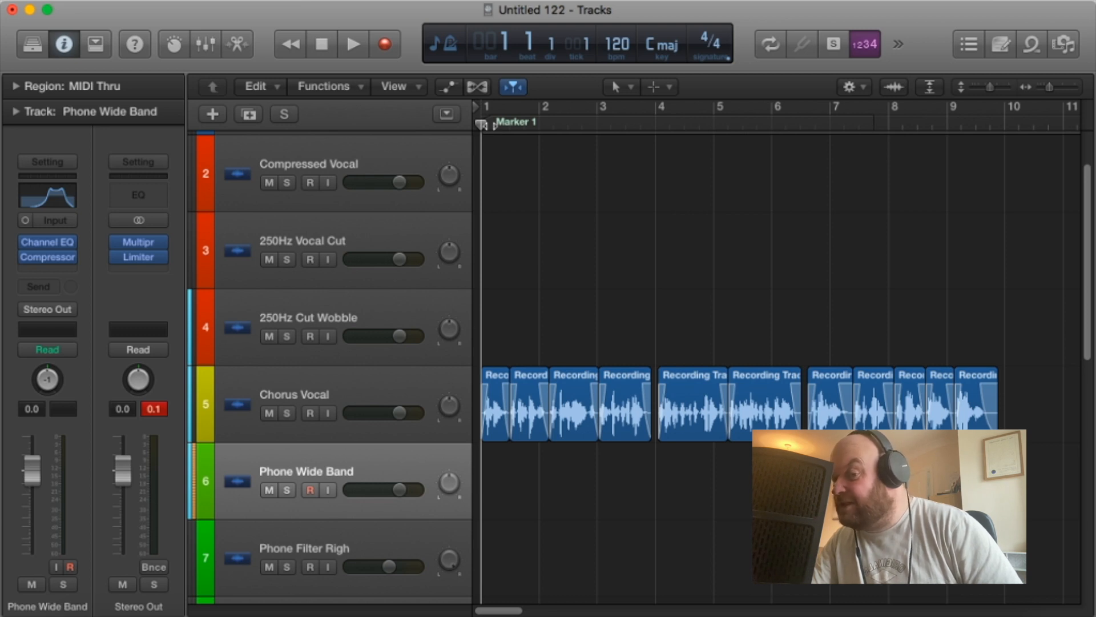
Play the full edited vocal on the Chorus Vocal track from bar 1 to its end and return to the start.
{"action": "key", "text": "space"}
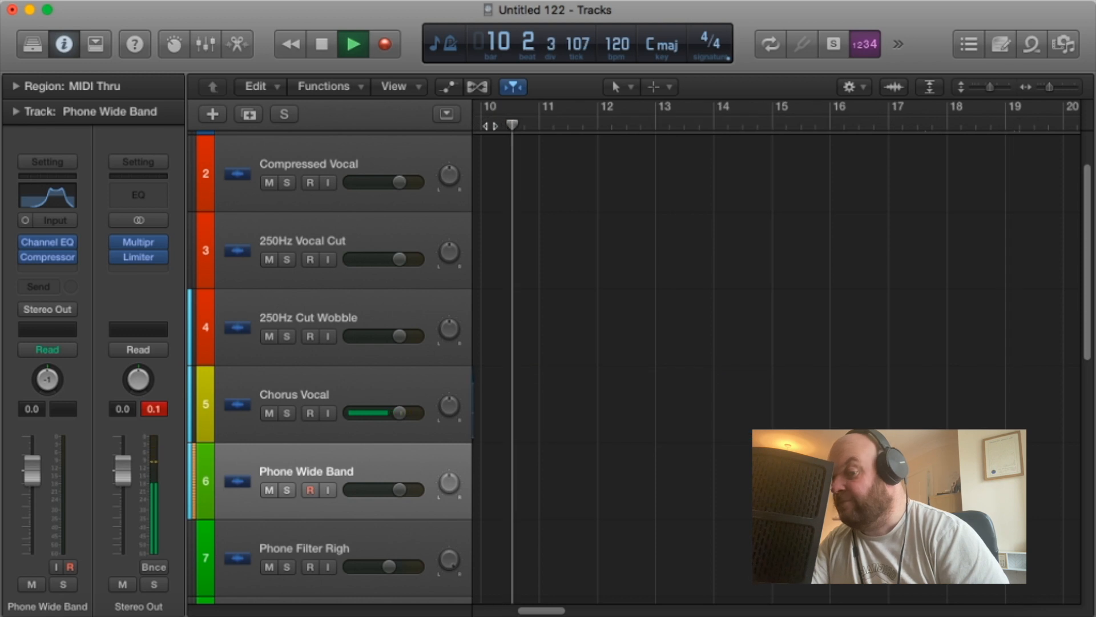
{"action": "key", "text": "space"}
{"action": "key", "text": "Return"}
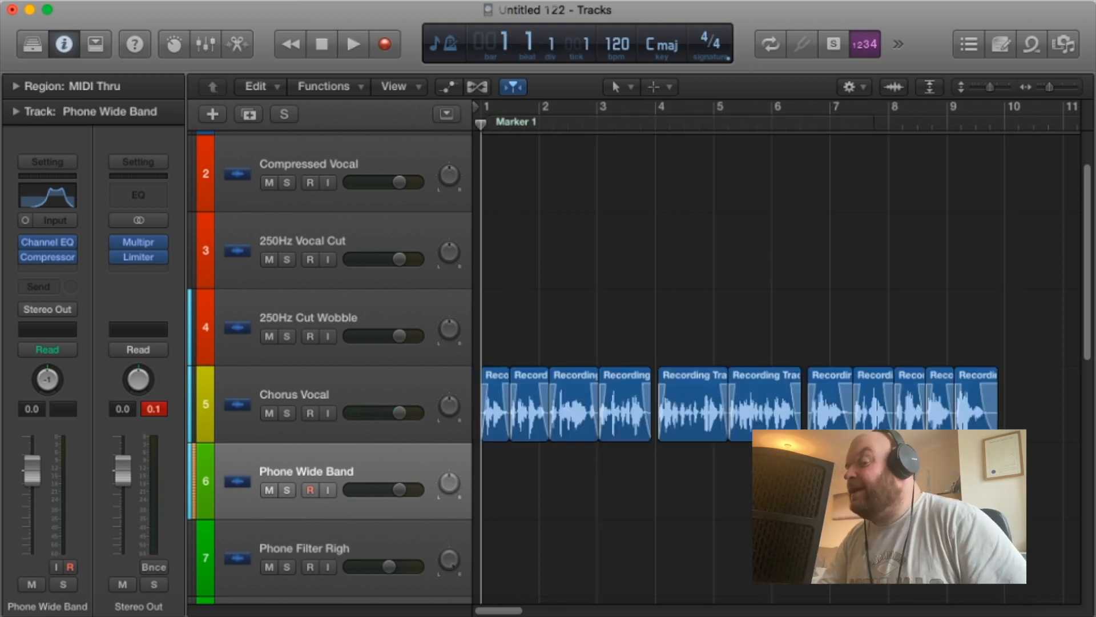
Move all the vocal regions from the Chorus Vocal track to the Compressed Vocal track, starting at bar 2.
{"action": "left_click_drag", "start_coordinate": [970, 481], "coordinate": [608, 405]}
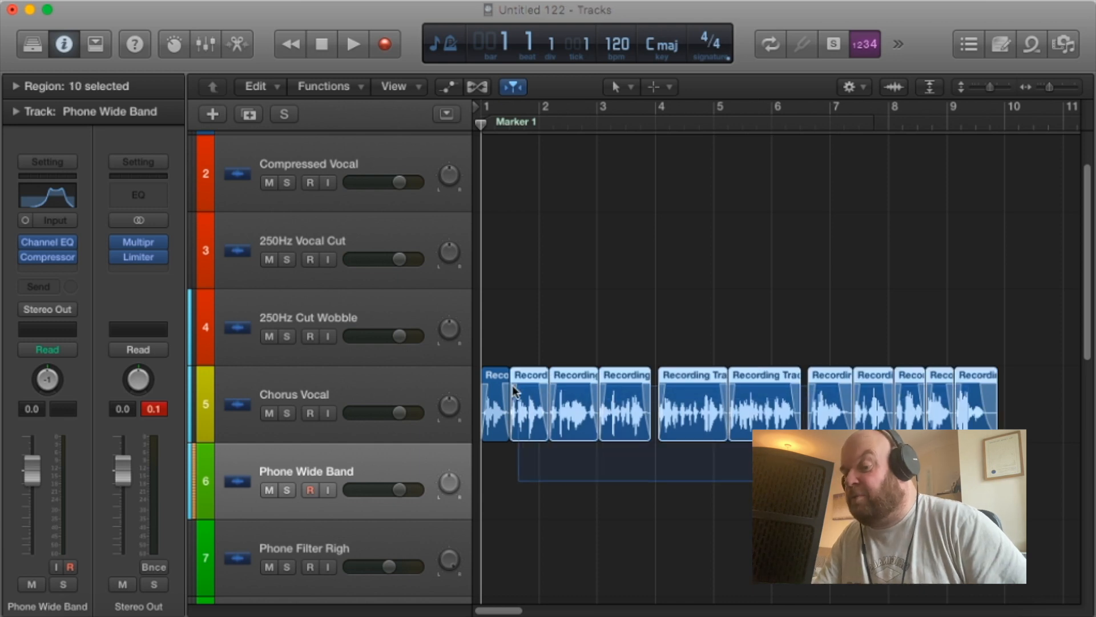
{"action": "left_click_drag", "start_coordinate": [498, 387], "coordinate": [596, 211]}
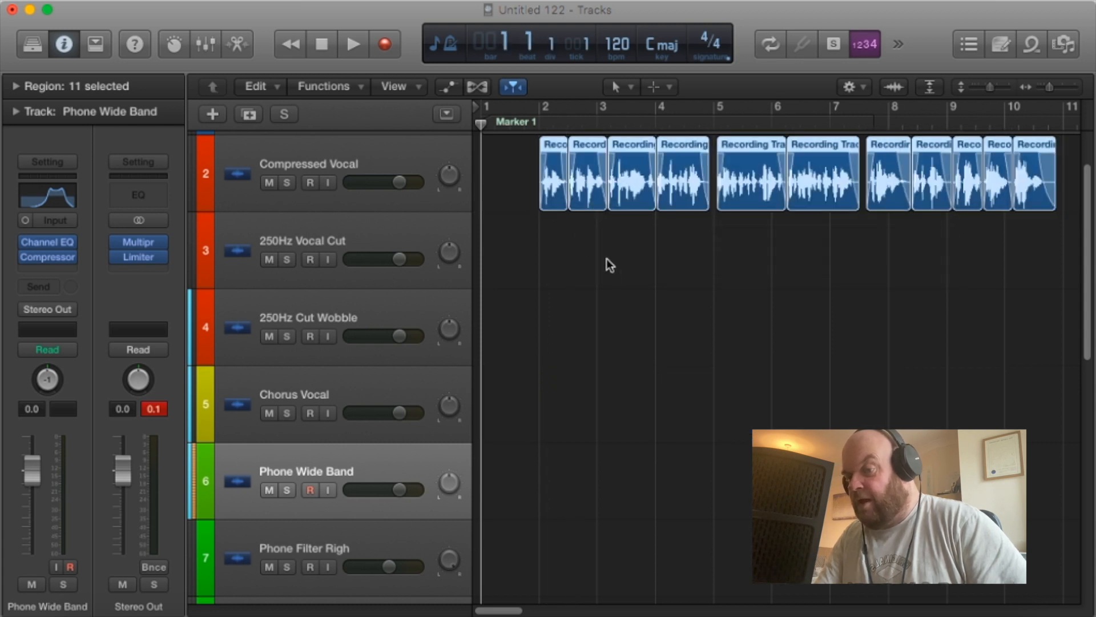
Copy the Compressed Vocal regions onto the Stereo Left track, placed just after the start of bar 2.
{"action": "left_click_drag", "start_coordinate": [546, 120], "coordinate": [539, 127]}
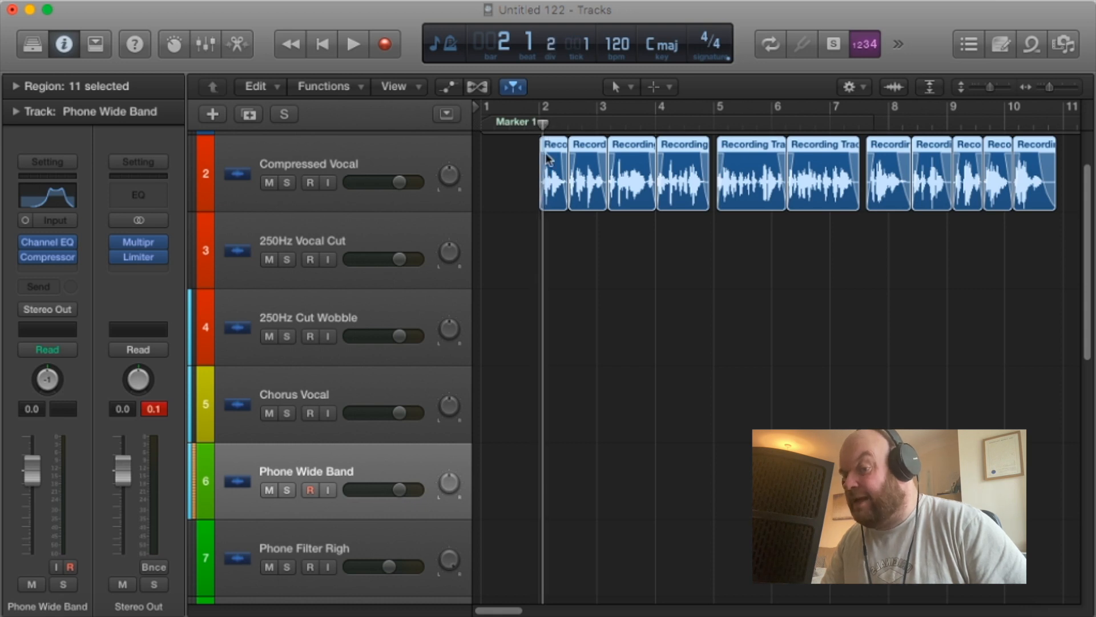
{"action": "left_click_drag", "start_coordinate": [1050, 88], "coordinate": [1056, 89]}
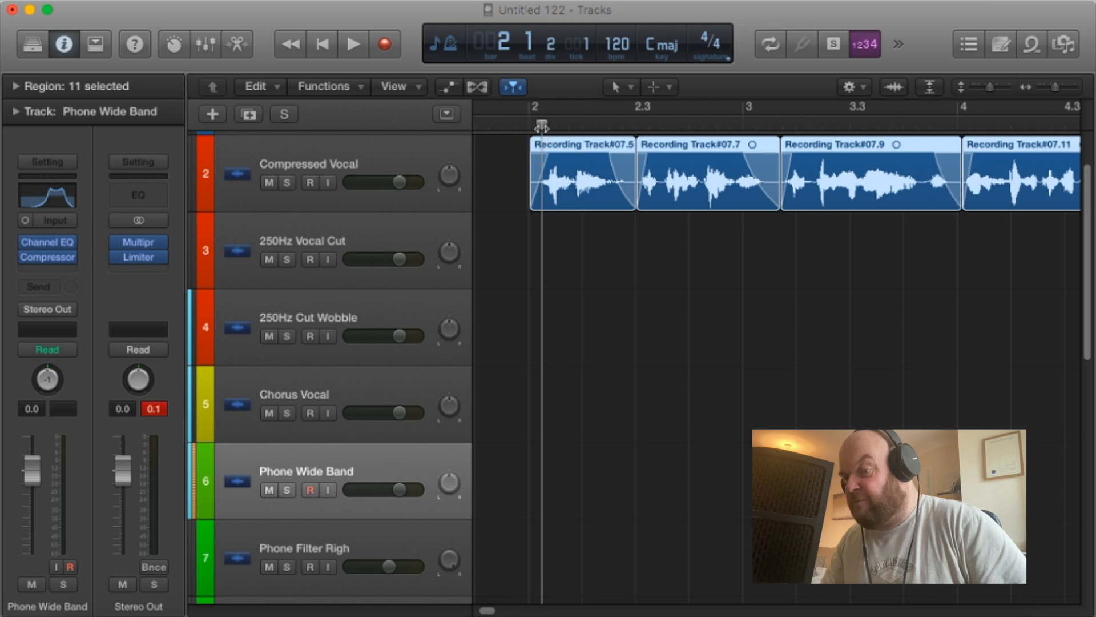
{"action": "left_click_drag", "start_coordinate": [540, 125], "coordinate": [541, 125]}
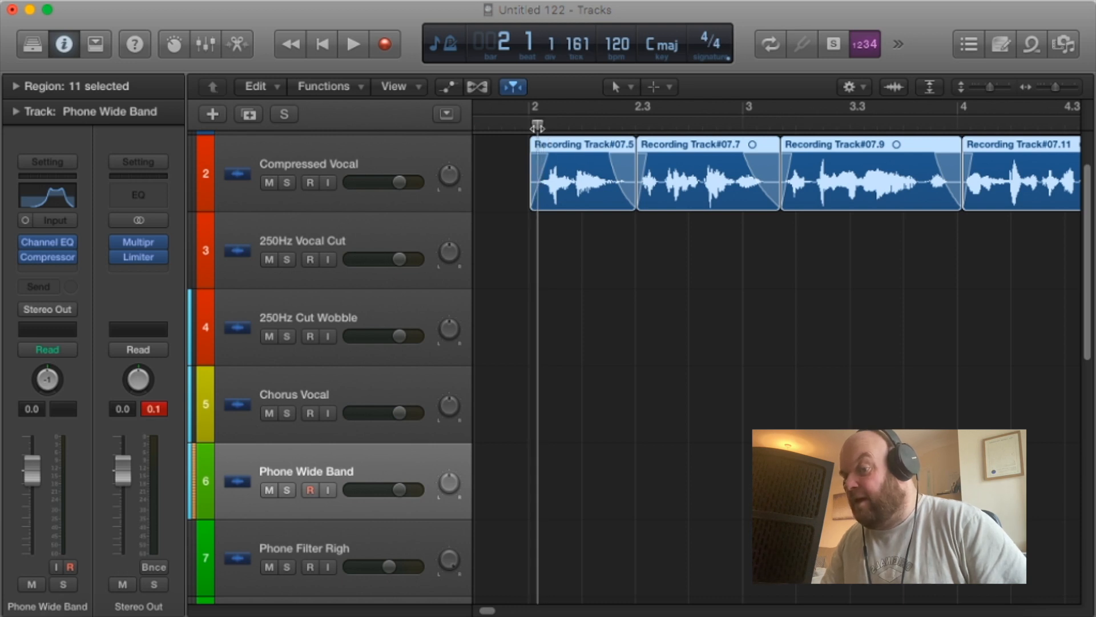
{"action": "scroll", "coordinate": [551, 203], "scroll_direction": "down", "scroll_amount": 1}
{"action": "scroll", "coordinate": [551, 203], "scroll_direction": "down", "scroll_amount": 5}
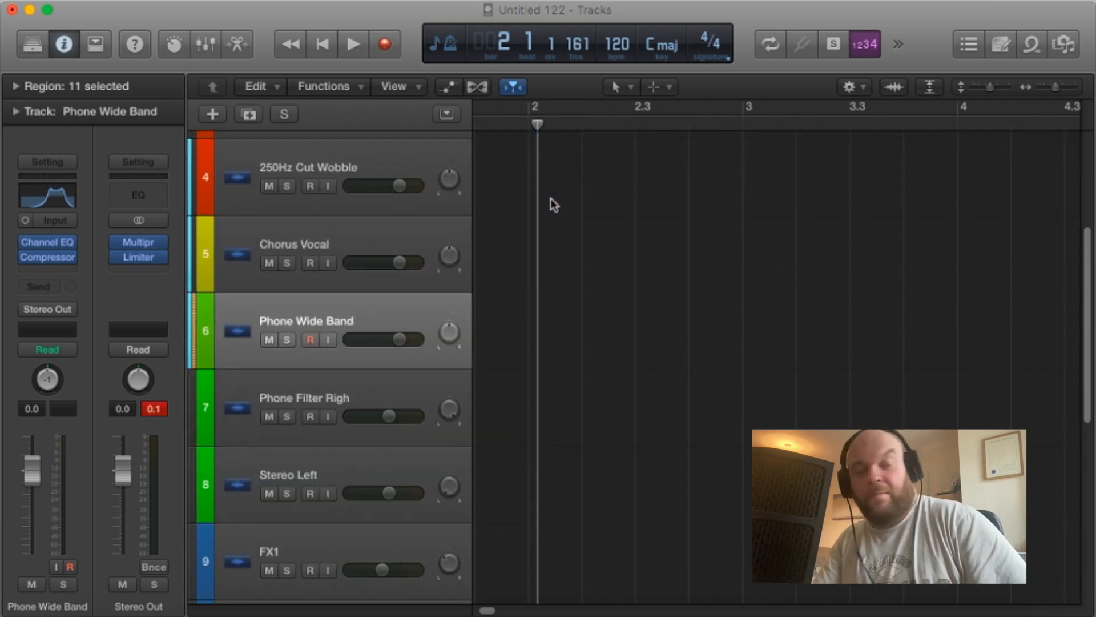
{"action": "scroll", "coordinate": [550, 199], "scroll_direction": "down", "scroll_amount": 4}
{"action": "scroll", "coordinate": [577, 206], "scroll_direction": "up", "scroll_amount": 2}
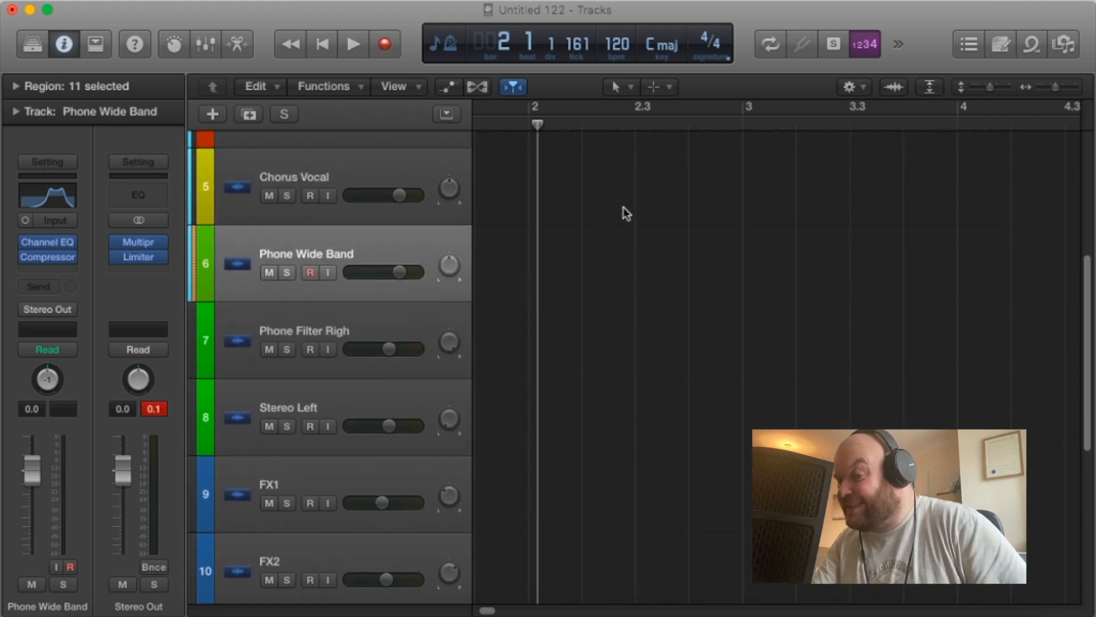
{"action": "left_click_drag", "start_coordinate": [1057, 86], "coordinate": [1053, 87]}
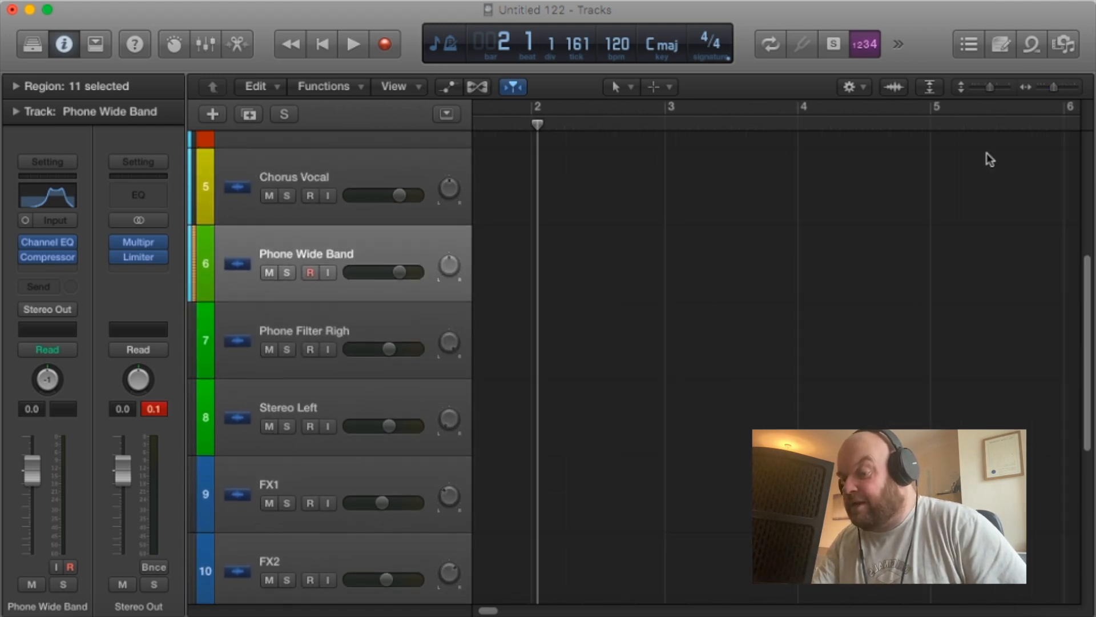
{"action": "left_click", "coordinate": [386, 409]}
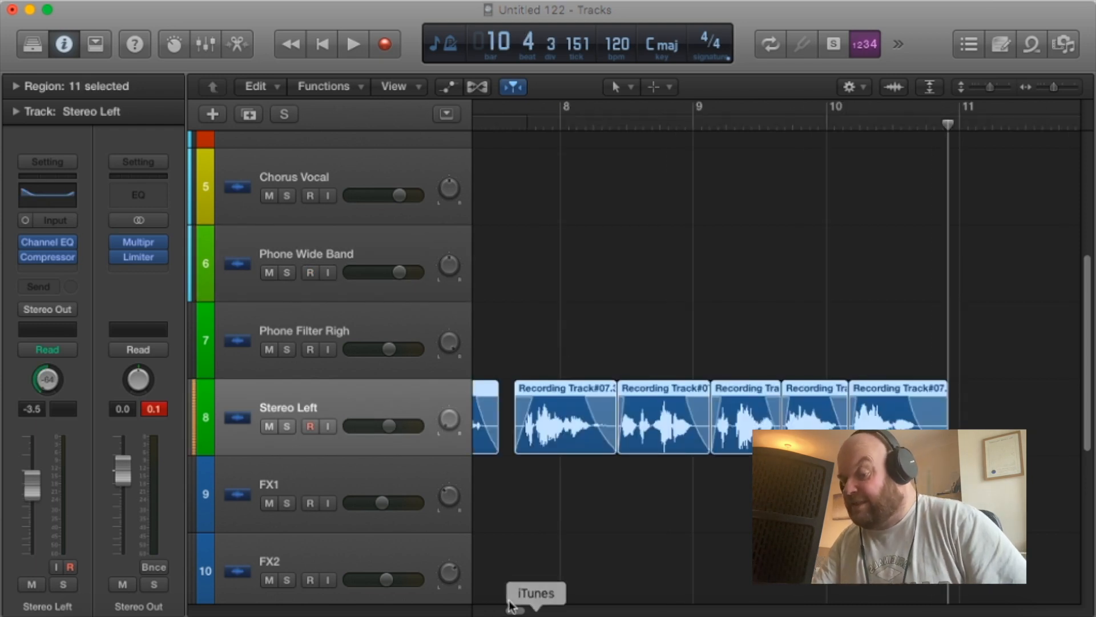
Play the layered Compressed Vocal and Stereo Left tracks from bar 2 to past bar 7.
{"action": "left_click", "coordinate": [510, 602]}
{"action": "left_click_drag", "start_coordinate": [518, 611], "coordinate": [486, 609]}
{"action": "scroll", "coordinate": [572, 276], "scroll_direction": "up", "scroll_amount": 3}
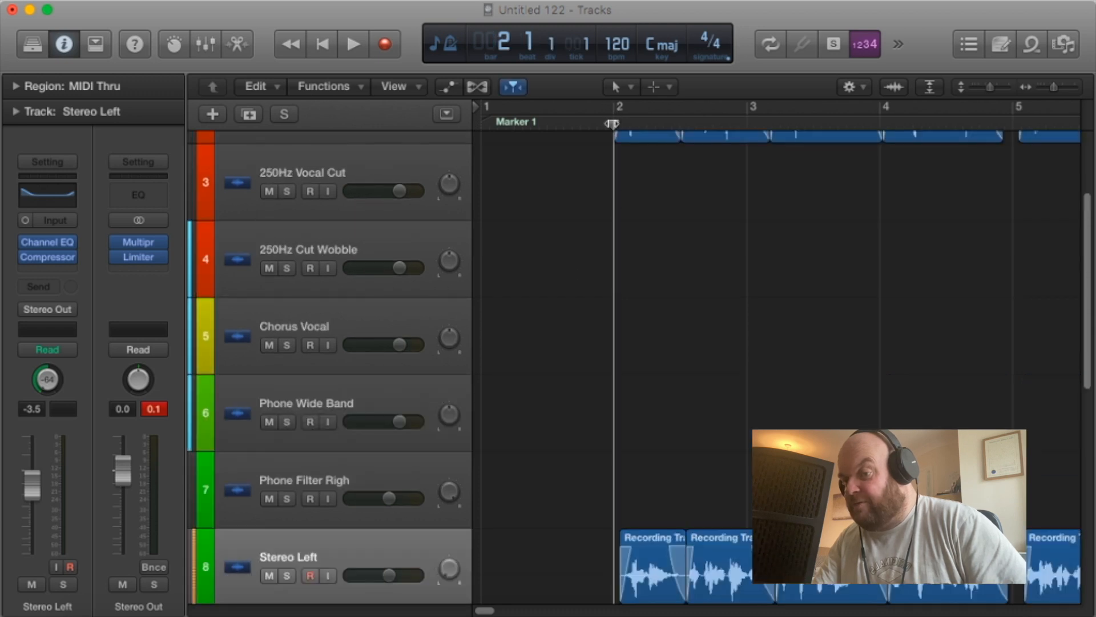
{"action": "key", "text": "space"}
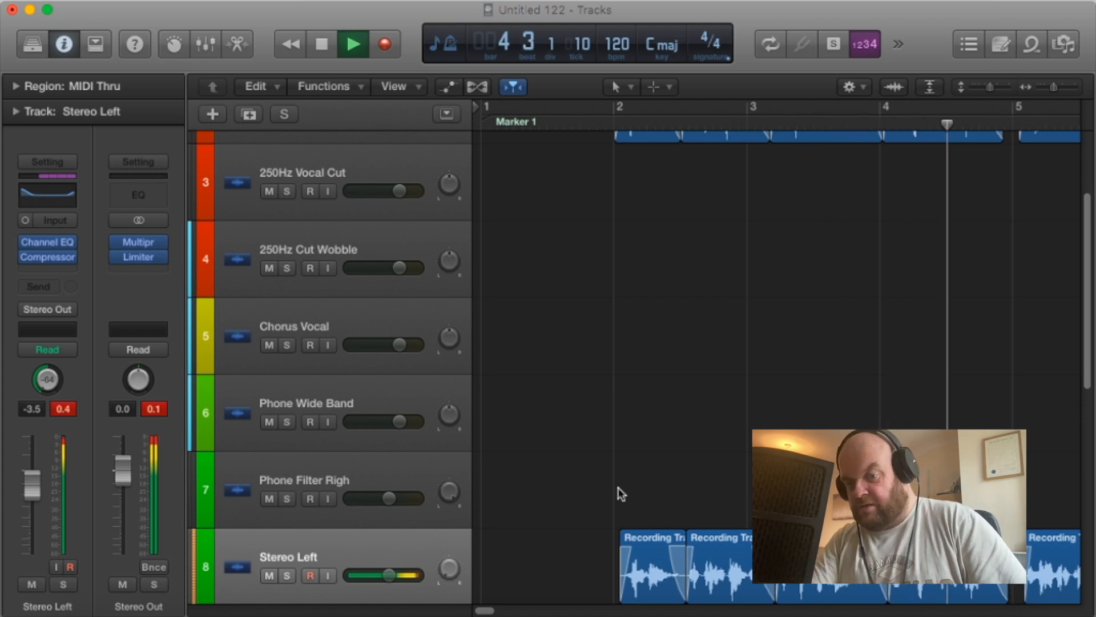
{"action": "scroll", "coordinate": [581, 444], "scroll_direction": "down", "scroll_amount": 2}
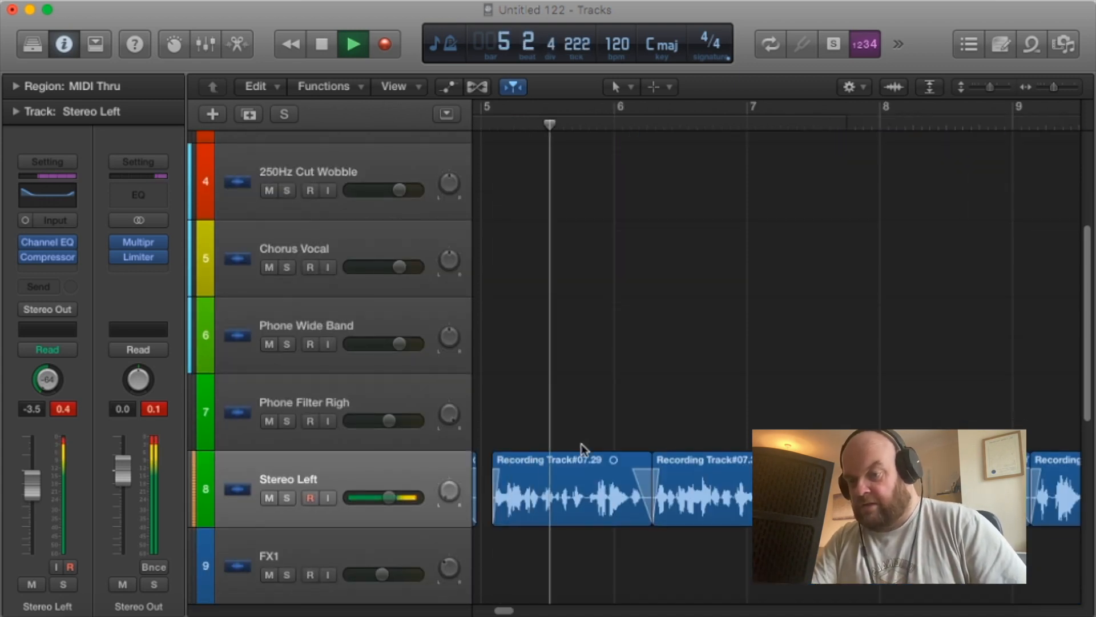
{"action": "left_click_drag", "start_coordinate": [1055, 87], "coordinate": [1051, 87]}
{"action": "key", "text": "space"}
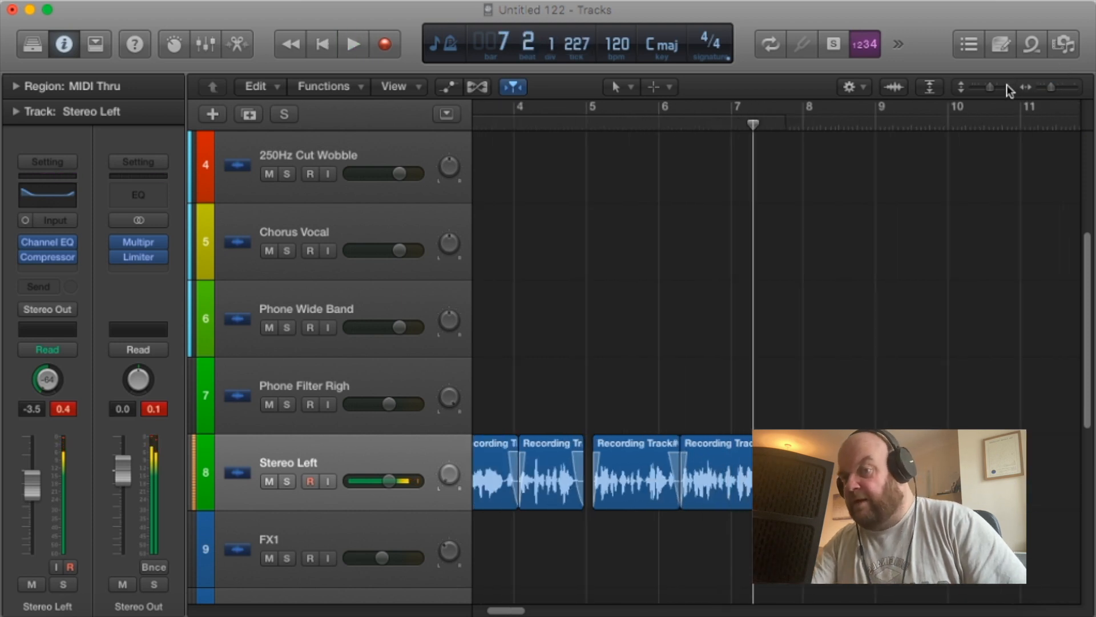
Shift all the Stereo Left vocal regions slightly earlier, leaving only a tiny offset behind the Compressed Vocal regions at bar 2.
{"action": "left_click_drag", "start_coordinate": [992, 87], "coordinate": [989, 86]}
{"action": "left_click_drag", "start_coordinate": [1054, 537], "coordinate": [561, 370]}
{"action": "left_click_drag", "start_coordinate": [1054, 91], "coordinate": [1058, 91]}
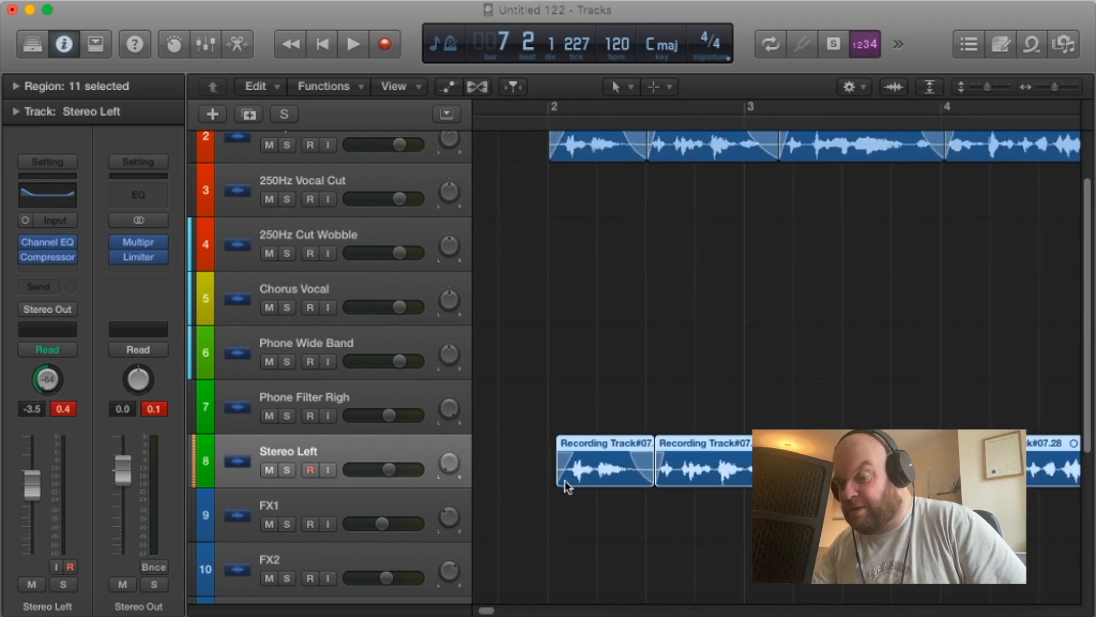
{"action": "left_click_drag", "start_coordinate": [594, 451], "coordinate": [589, 451]}
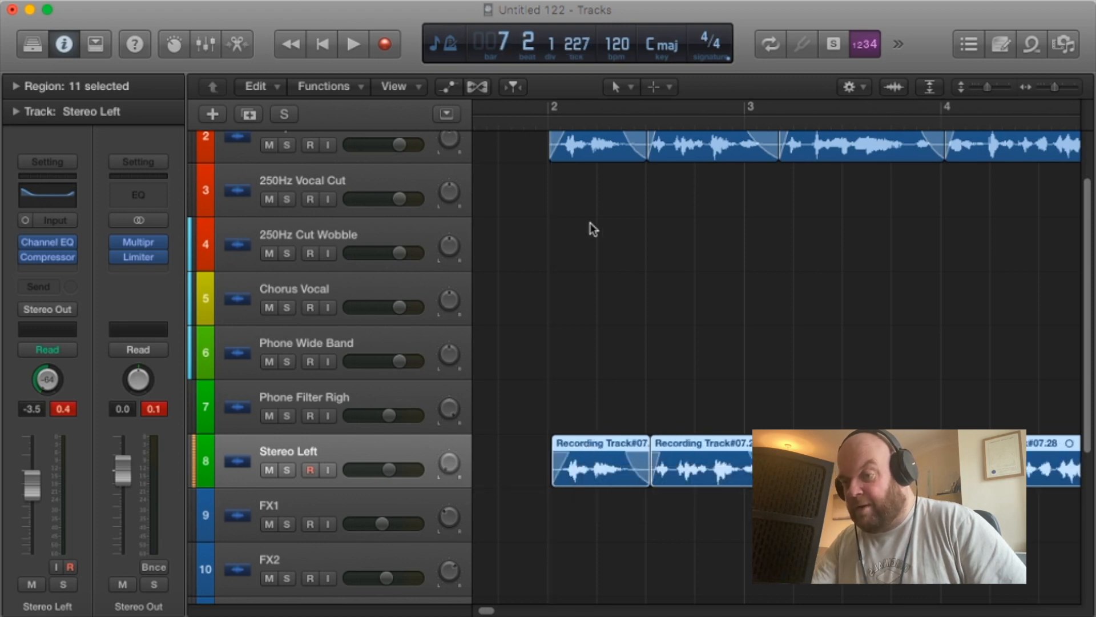
Play the two vocal layers from bar 2 to past bar 7 to check their new offset.
{"action": "left_click", "coordinate": [549, 138]}
{"action": "key", "text": "space"}
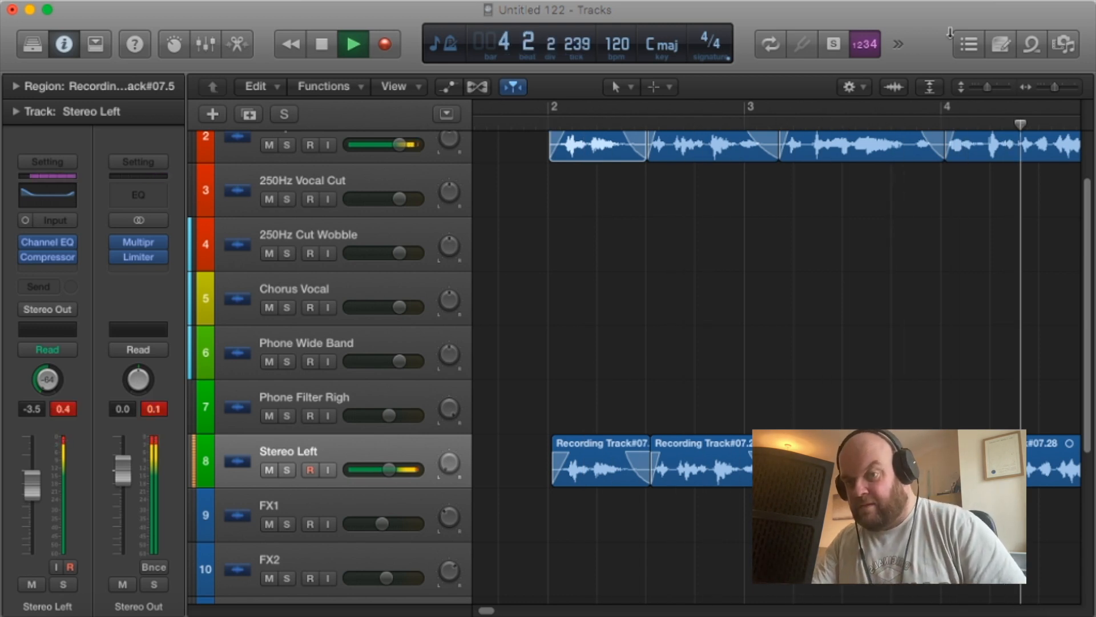
{"action": "left_click_drag", "start_coordinate": [1060, 92], "coordinate": [1050, 89]}
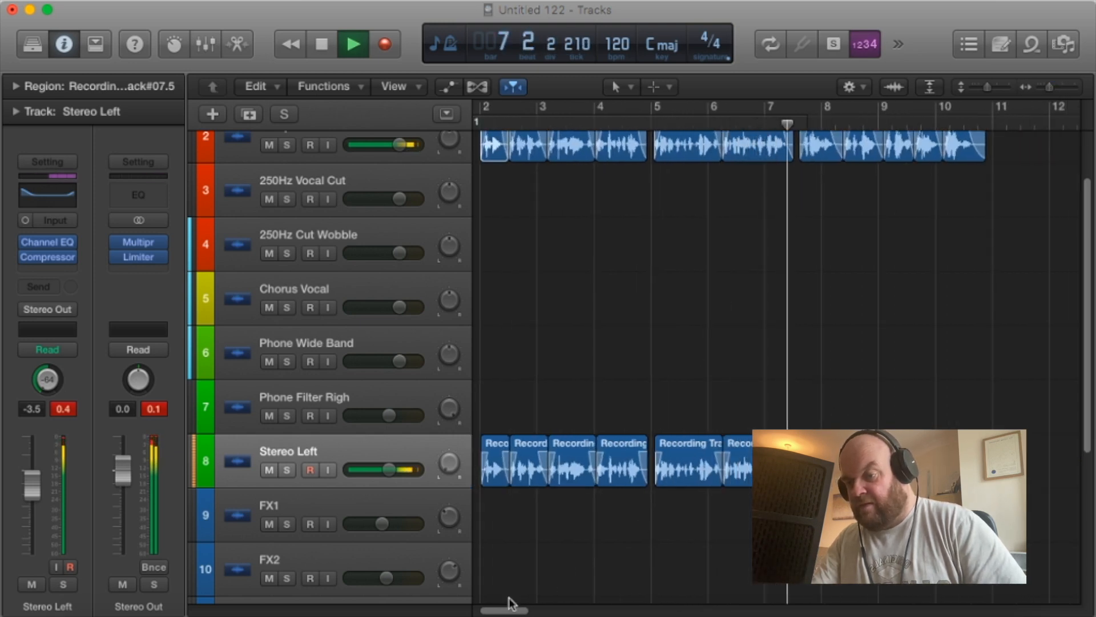
{"action": "left_click_drag", "start_coordinate": [510, 610], "coordinate": [486, 608]}
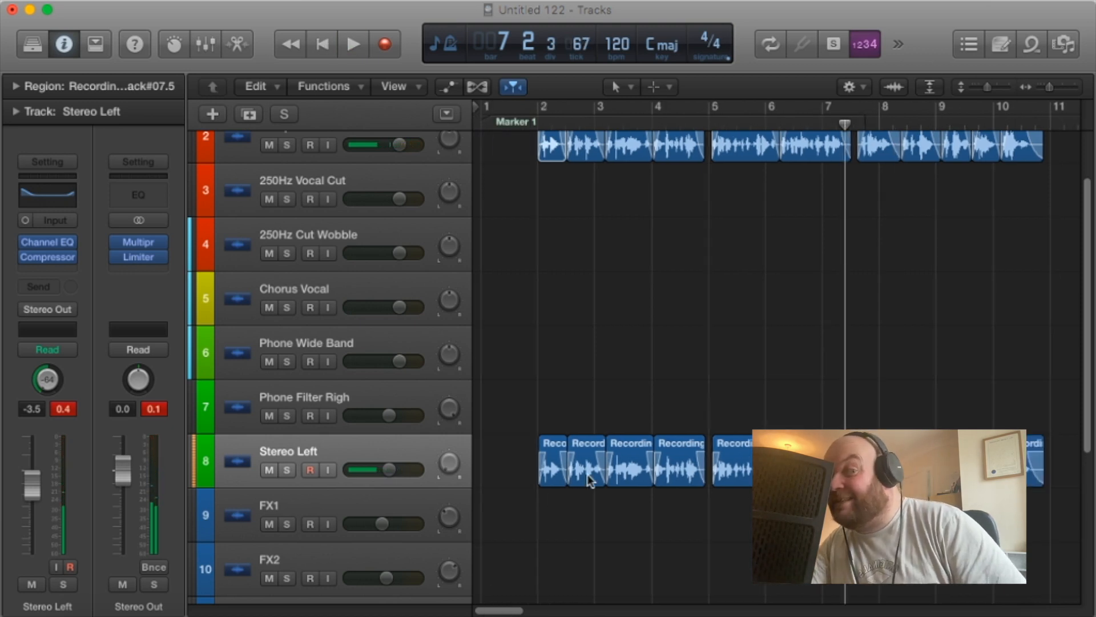
Unmute the Music track and play the full mix from bar 1 to past bar 11.
{"action": "scroll", "coordinate": [593, 479], "scroll_direction": "down", "scroll_amount": 5}
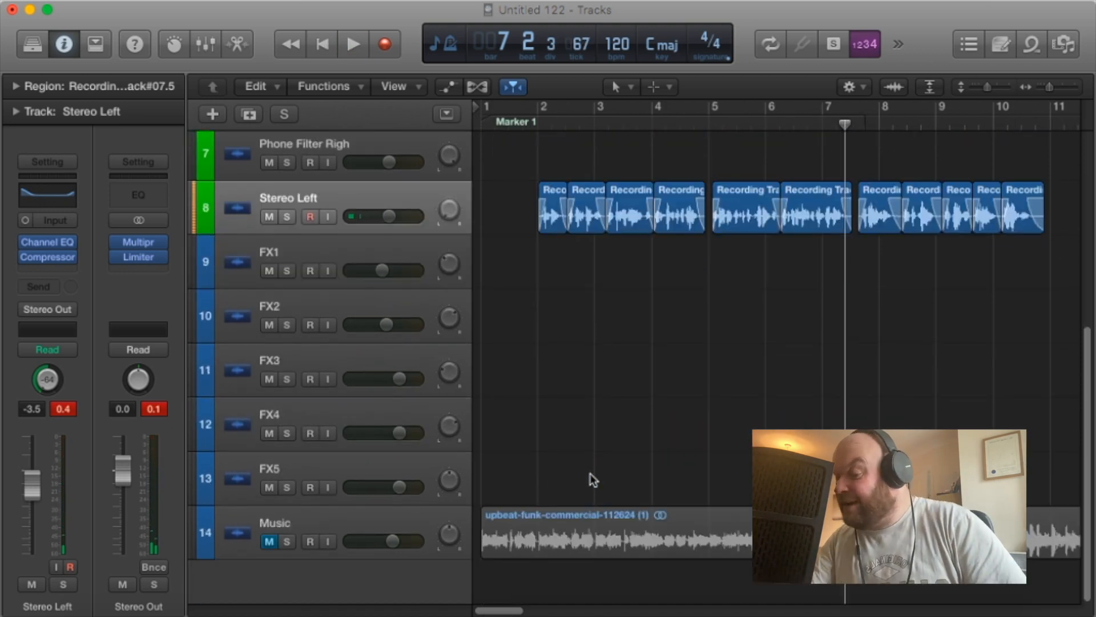
{"action": "left_click", "coordinate": [268, 541]}
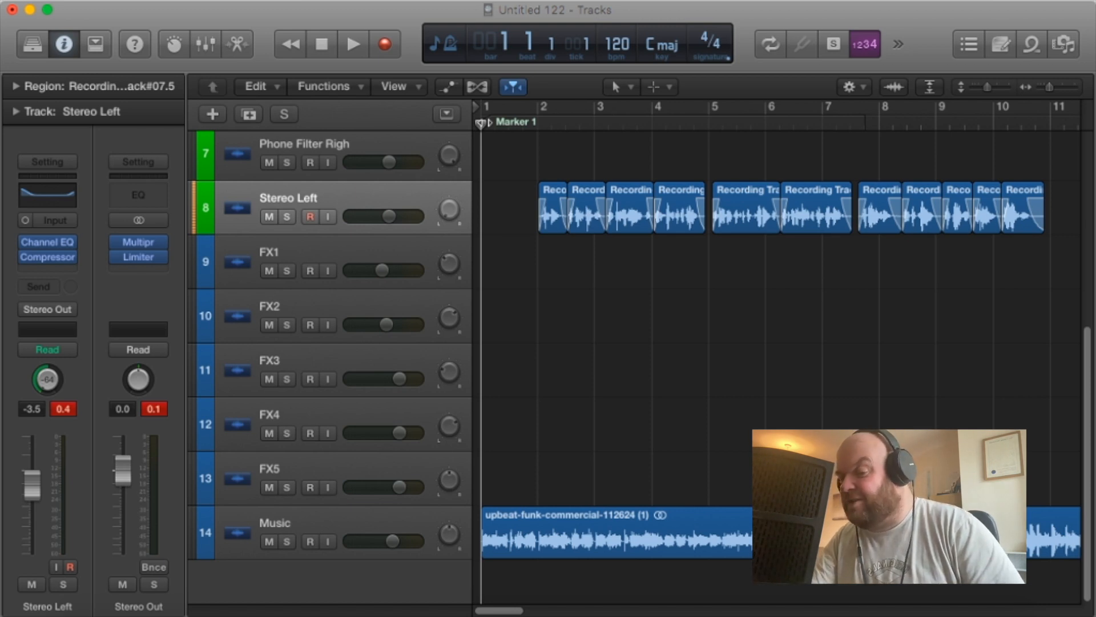
{"action": "key", "text": "space"}
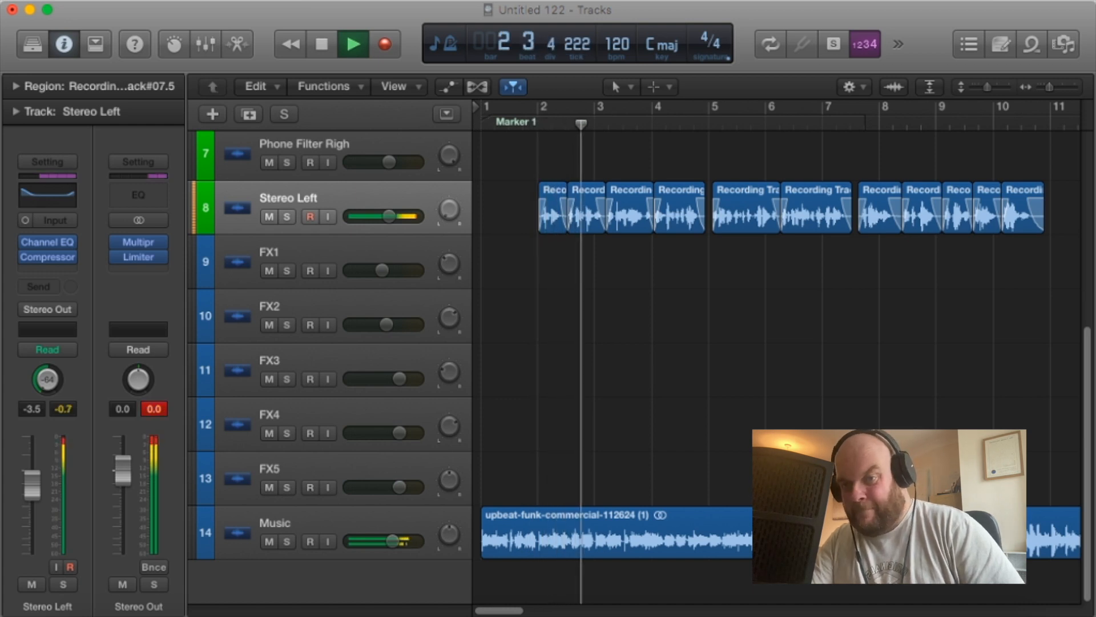
{"action": "left_click_drag", "start_coordinate": [1049, 87], "coordinate": [1053, 89]}
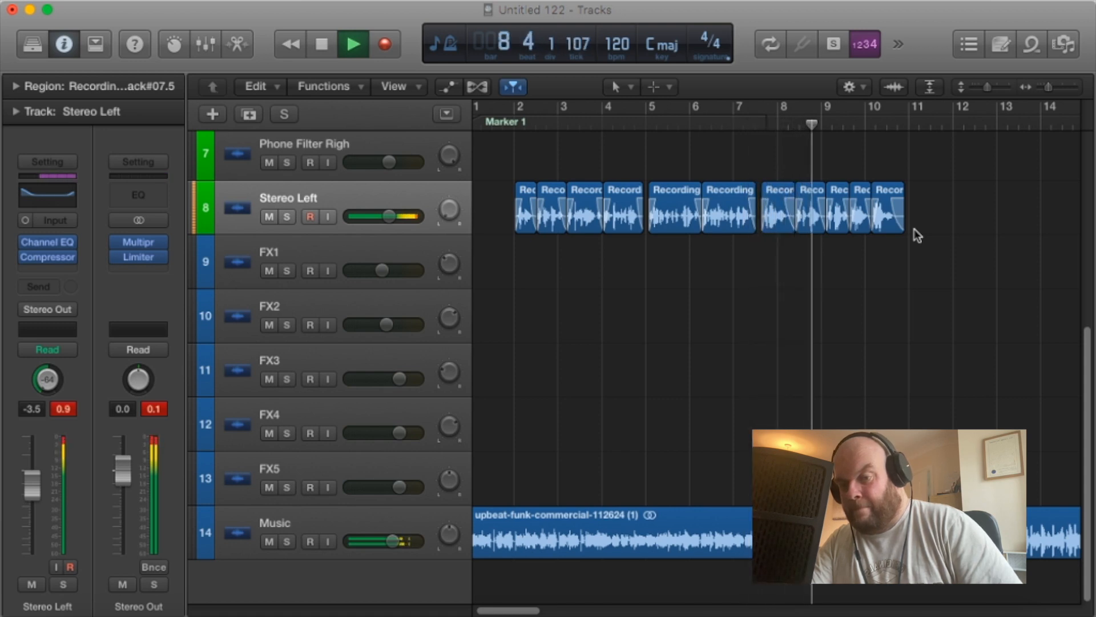
{"action": "mouse_move", "coordinate": [522, 611]}
{"action": "left_mouse_down"}
{"action": "mouse_move", "coordinate": [533, 610]}
{"action": "mouse_move", "coordinate": [514, 609]}
{"action": "left_mouse_up"}
{"action": "key", "text": "space"}
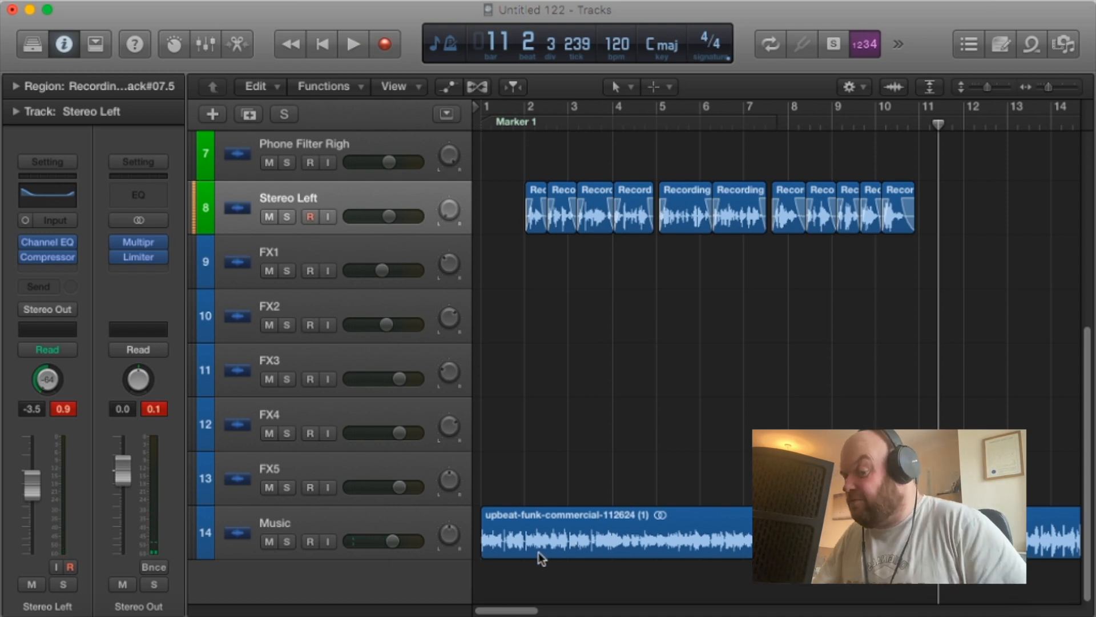
Move the music region to start at bar 2 and play it with the vocals to past bar 11.
{"action": "left_click_drag", "start_coordinate": [574, 523], "coordinate": [619, 521]}
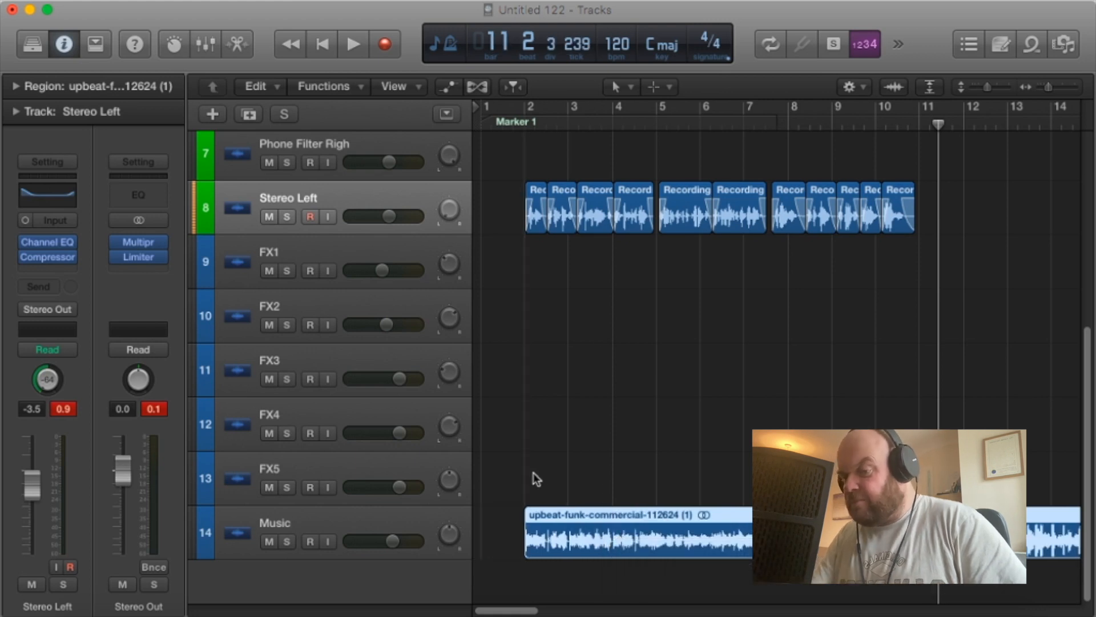
{"action": "left_click", "coordinate": [525, 121]}
{"action": "key", "text": "space"}
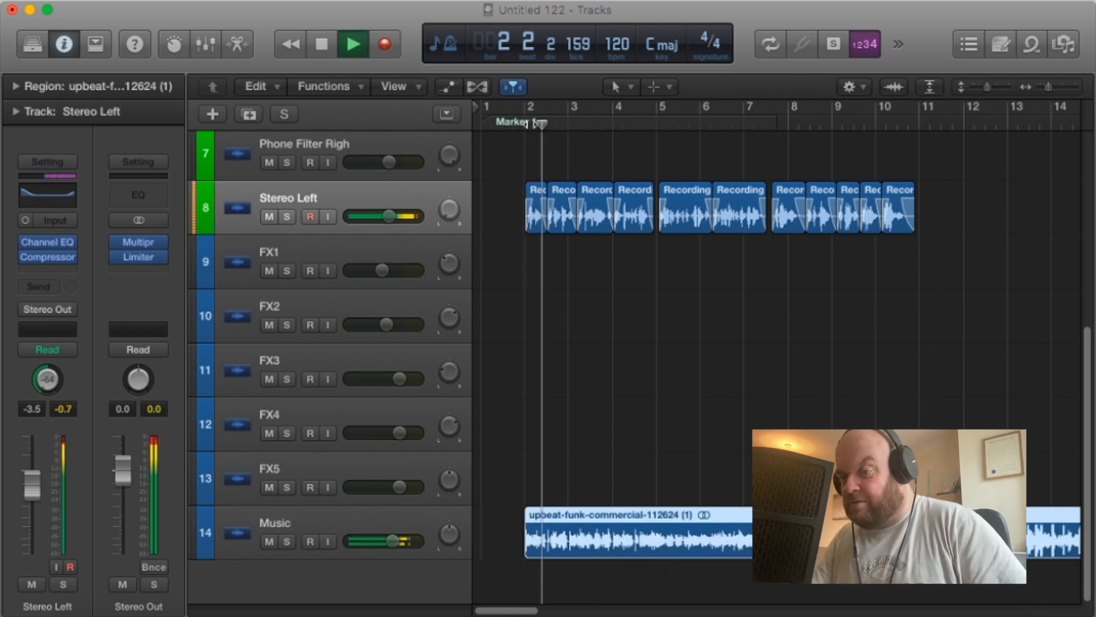
{"action": "left_click", "coordinate": [506, 121]}
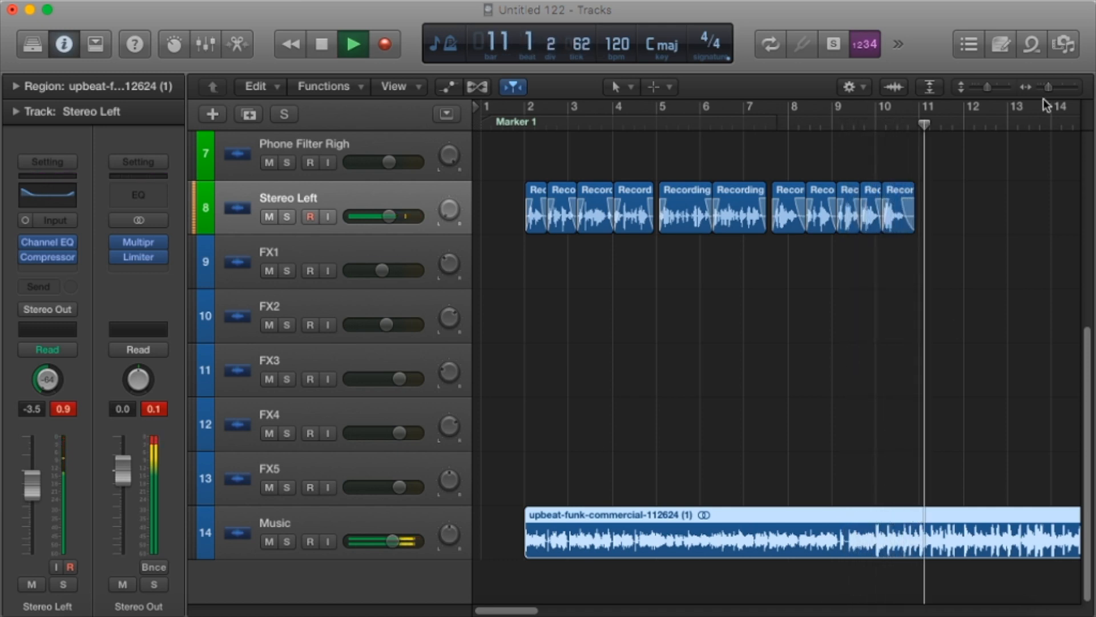
{"action": "key", "text": "space"}
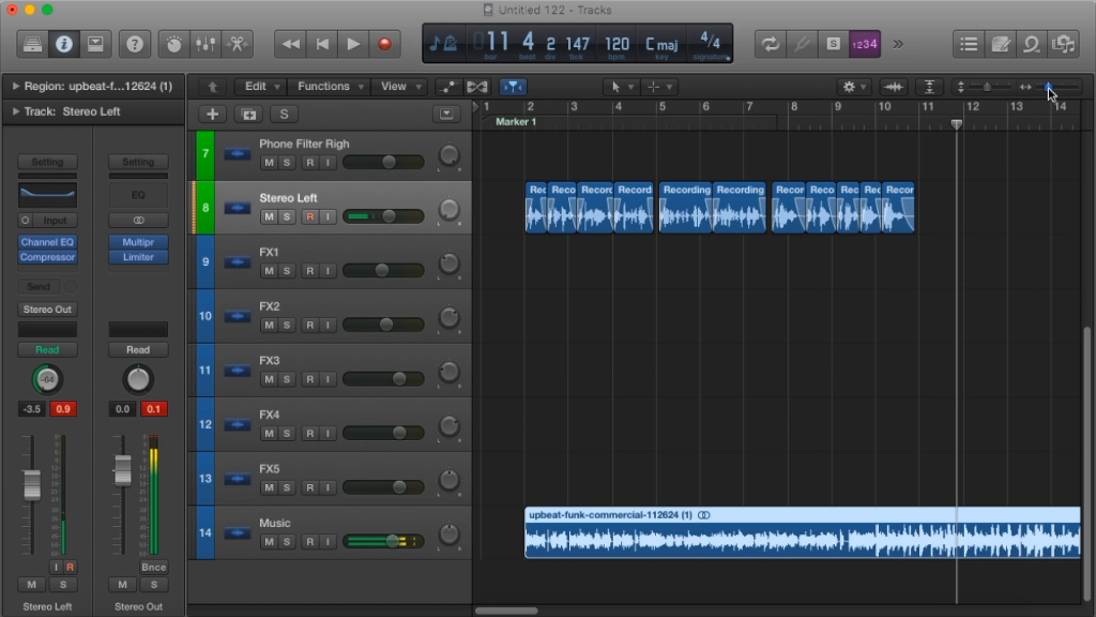
Split the music region at bar 32 and move its end piece to the FX5 track at bar 10.
{"action": "left_click_drag", "start_coordinate": [1049, 88], "coordinate": [1044, 88]}
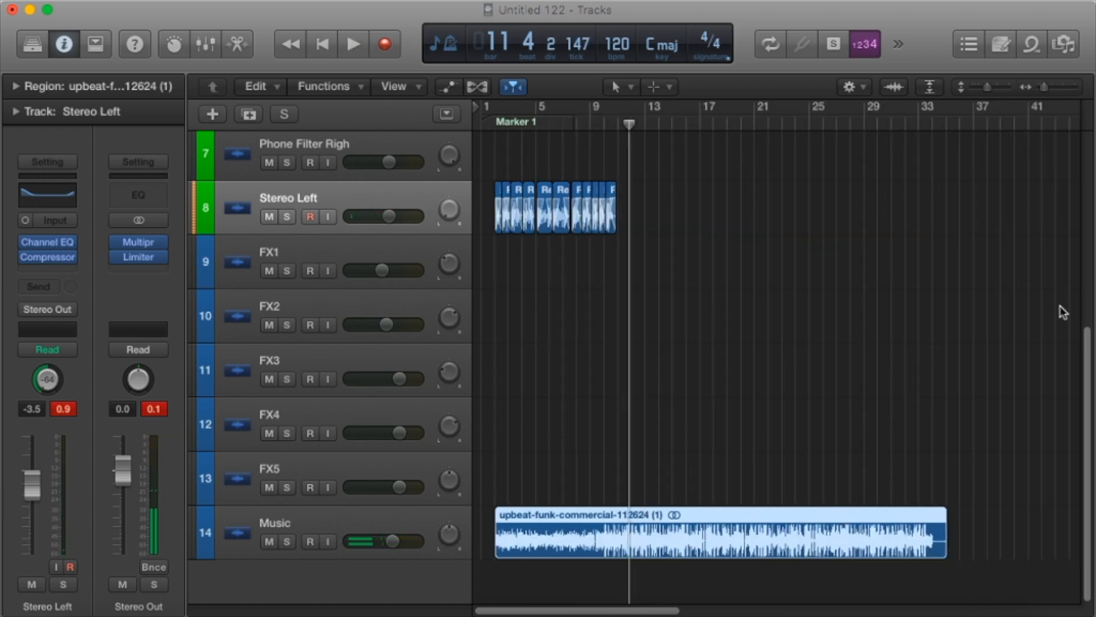
{"action": "left_click", "coordinate": [901, 125]}
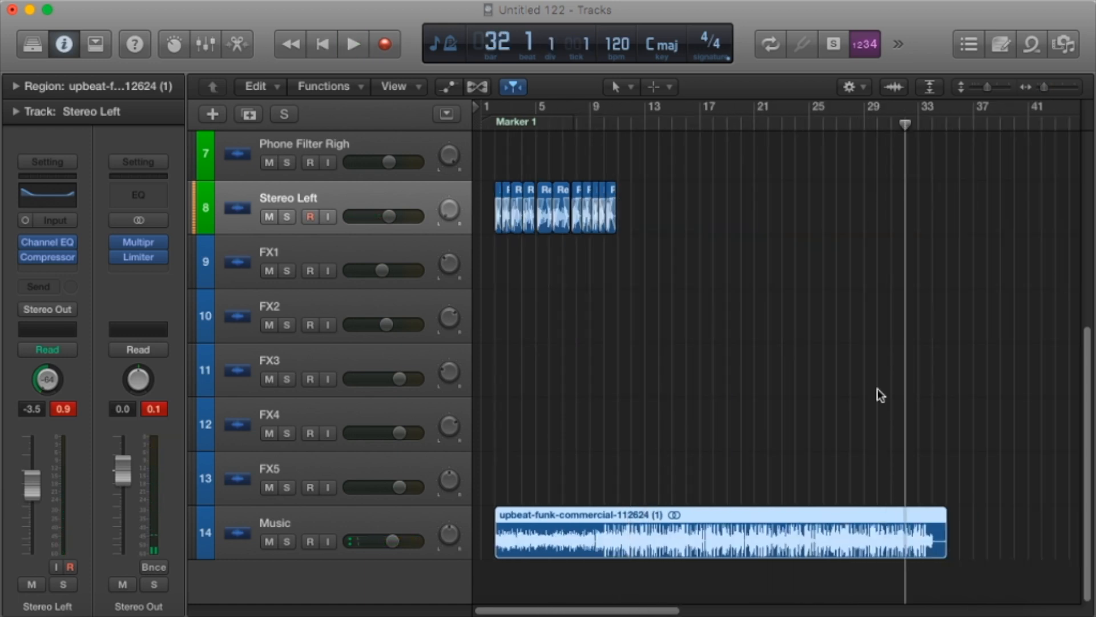
{"action": "key", "text": "super+t"}
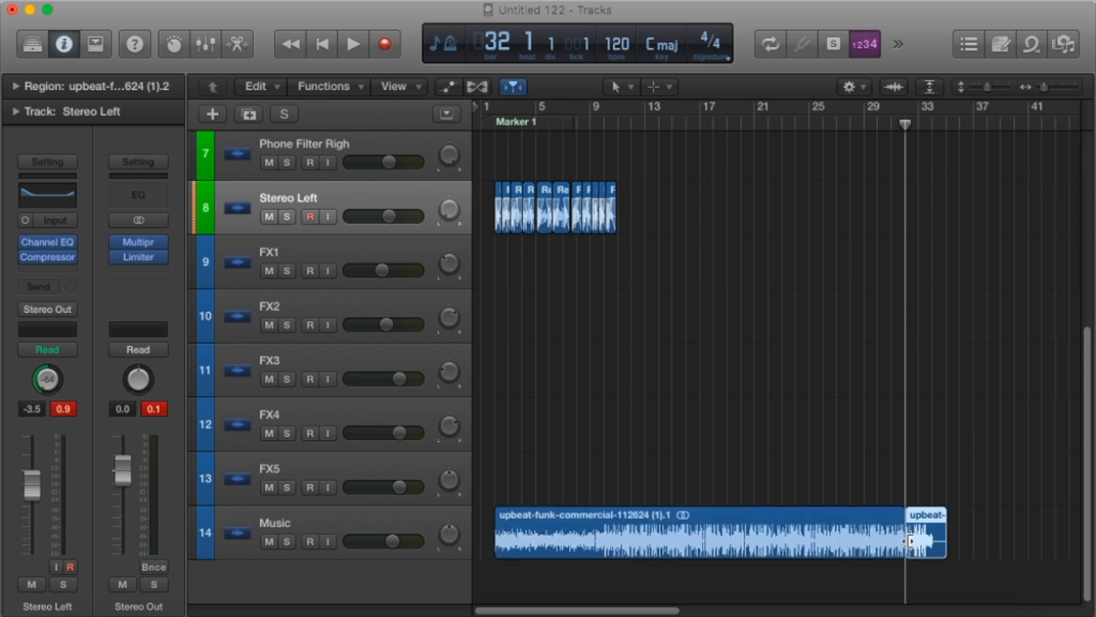
{"action": "left_click_drag", "start_coordinate": [922, 535], "coordinate": [624, 489]}
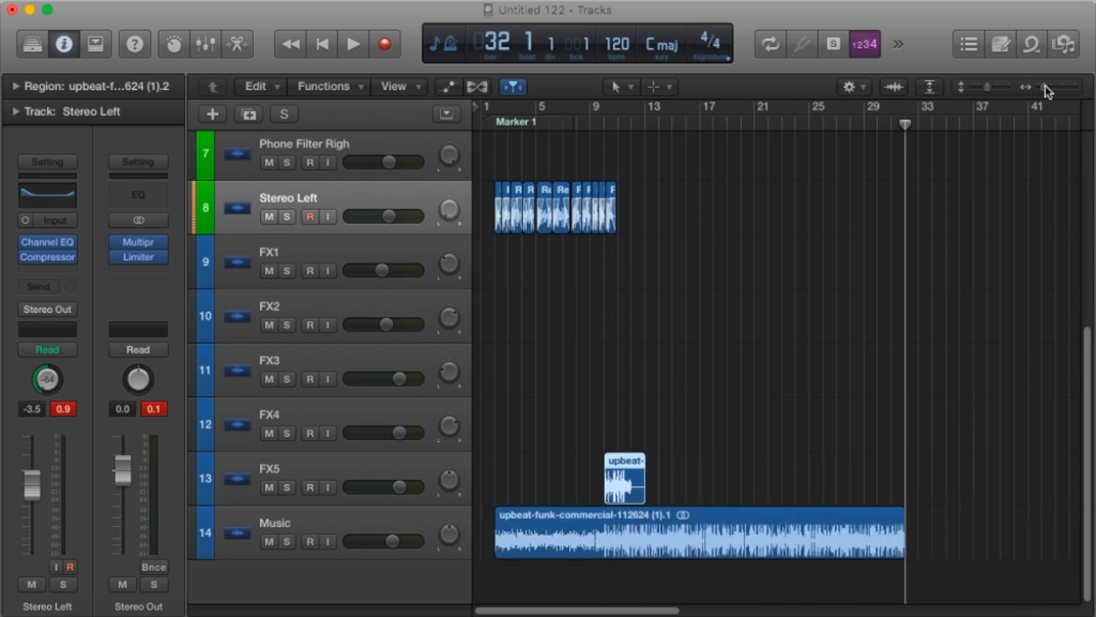
Play the music ending against the vocal and main music from bar 9, beat 3 to bar 12.
{"action": "left_click_drag", "start_coordinate": [1044, 85], "coordinate": [1058, 88]}
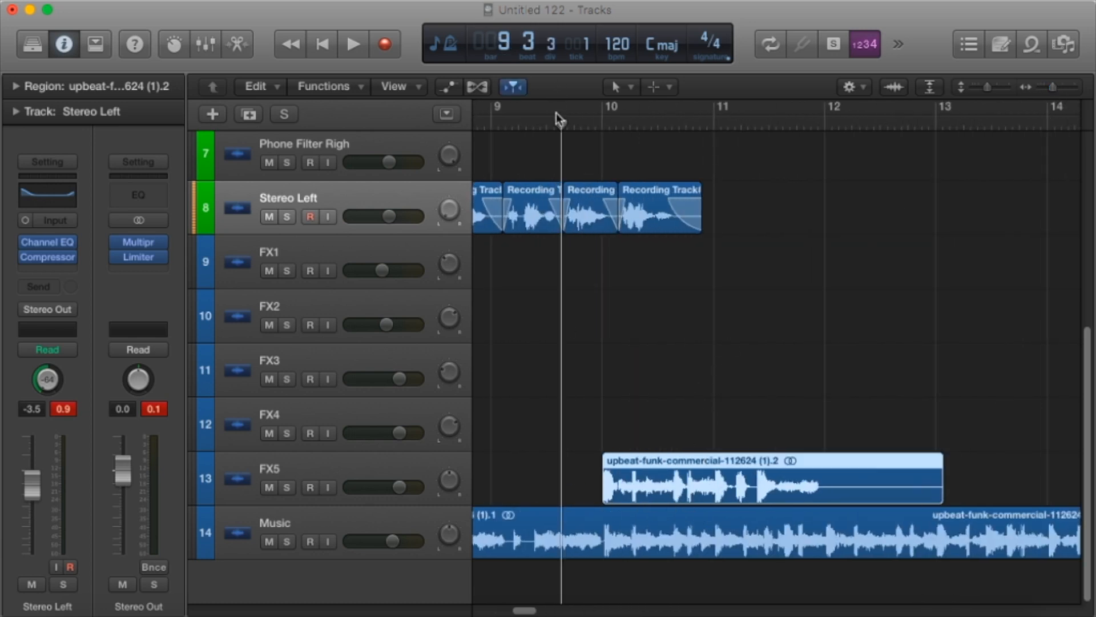
{"action": "key", "text": "space"}
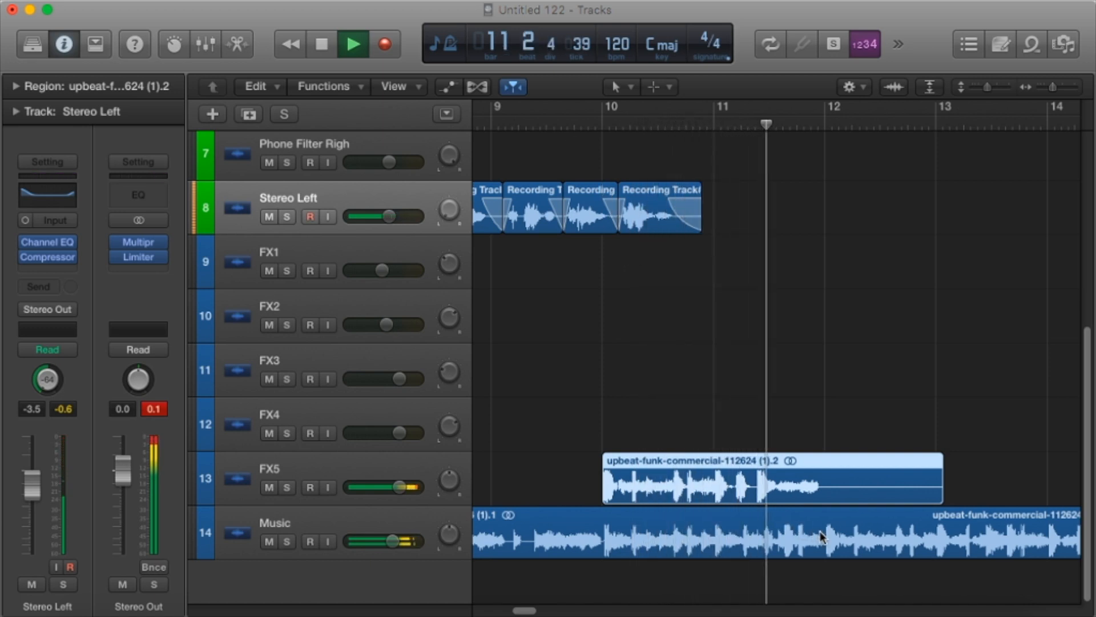
{"action": "key", "text": "space"}
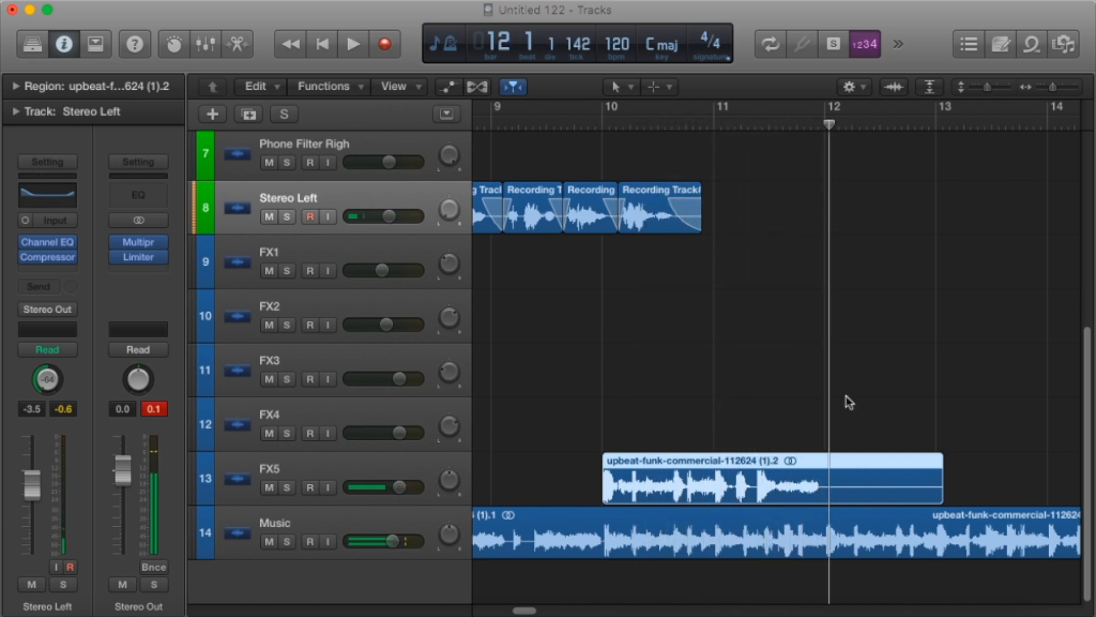
Split the main music region on the Music track at bar 10 and delete everything after the cut.
{"action": "left_click_drag", "start_coordinate": [831, 124], "coordinate": [605, 145]}
{"action": "left_click", "coordinate": [643, 552]}
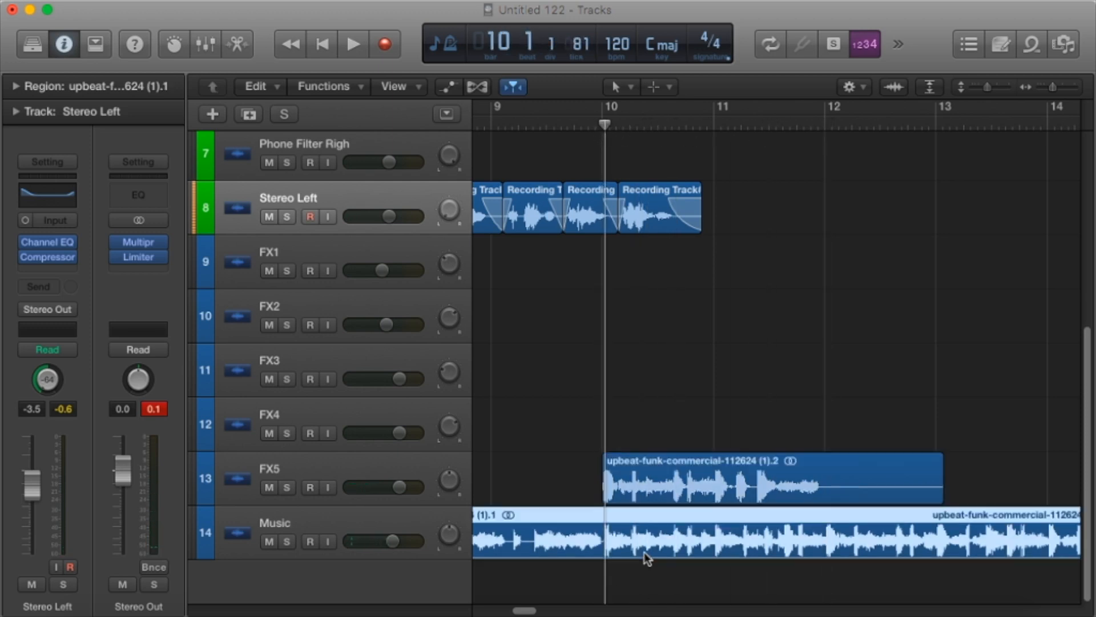
{"action": "key", "text": "super+t"}
{"action": "key", "text": "Delete"}
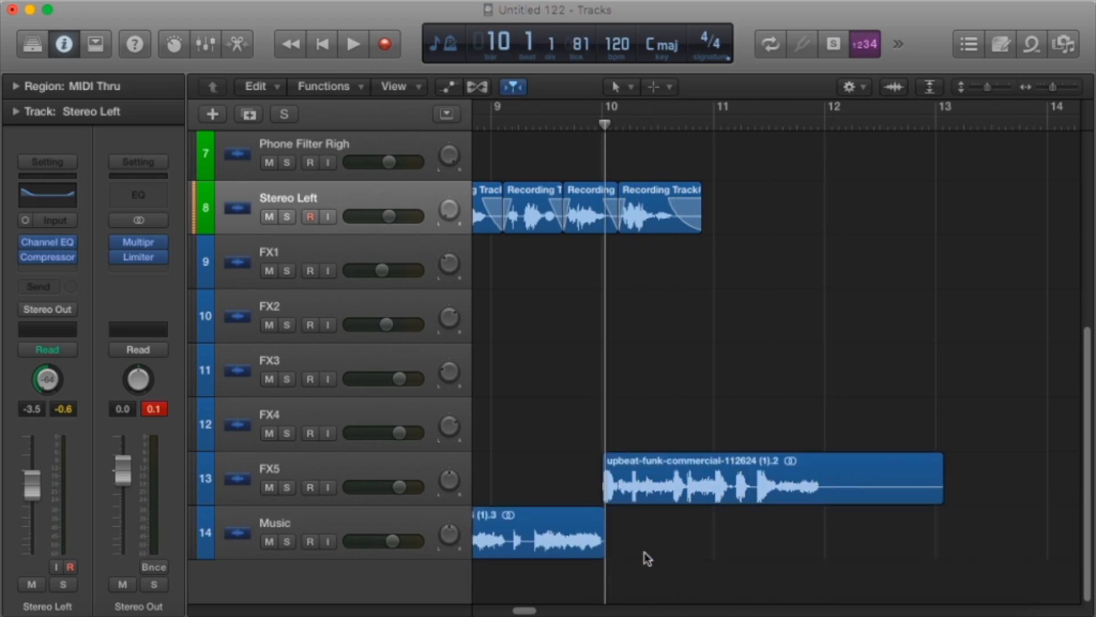
Play the music ending from bar 10 and move it from the FX5 track down to the Music track at bar 10.
{"action": "key", "text": "space"}
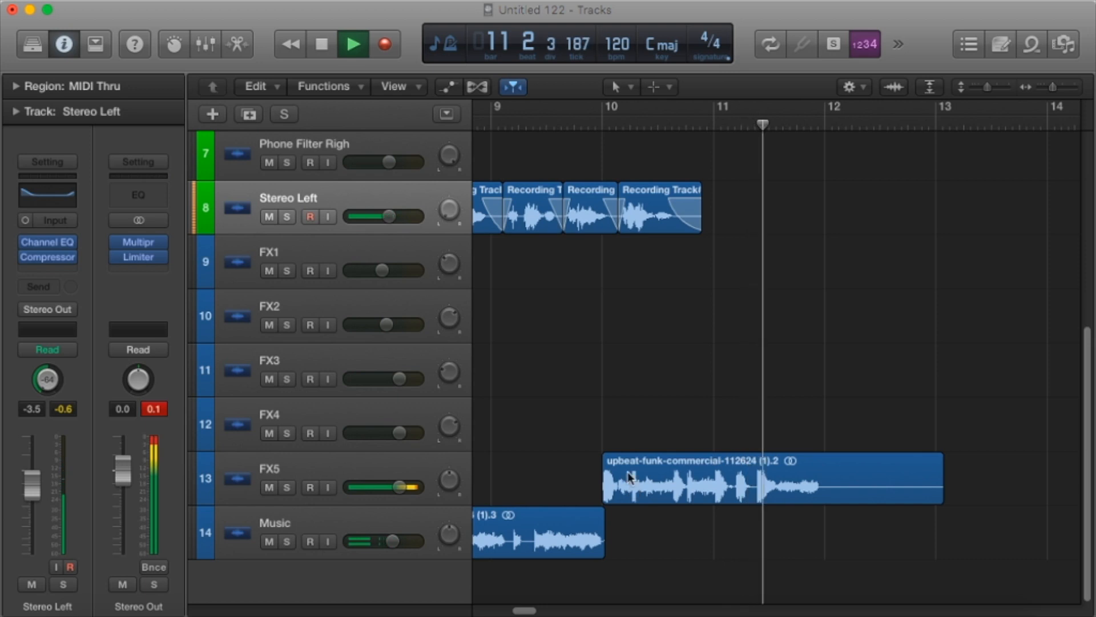
{"action": "left_click_drag", "start_coordinate": [632, 481], "coordinate": [642, 517]}
{"action": "key", "text": "space"}
Play the full mix from bar 1 through the joined music ending to past bar 12.
{"action": "key", "text": "Return"}
{"action": "key", "text": "space"}
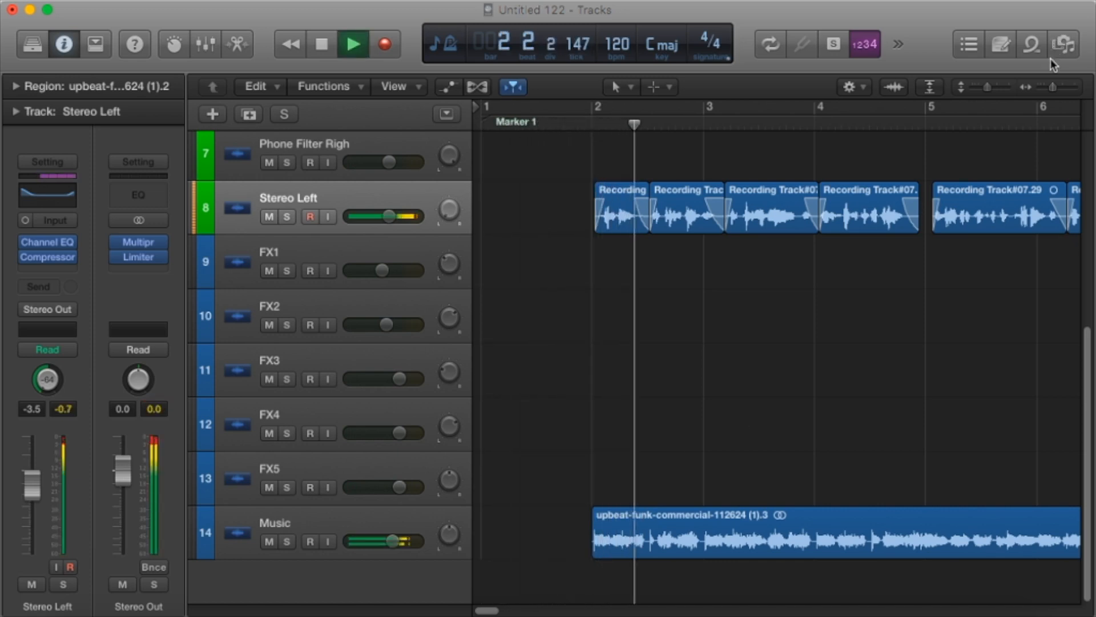
{"action": "left_click_drag", "start_coordinate": [1051, 87], "coordinate": [1043, 87]}
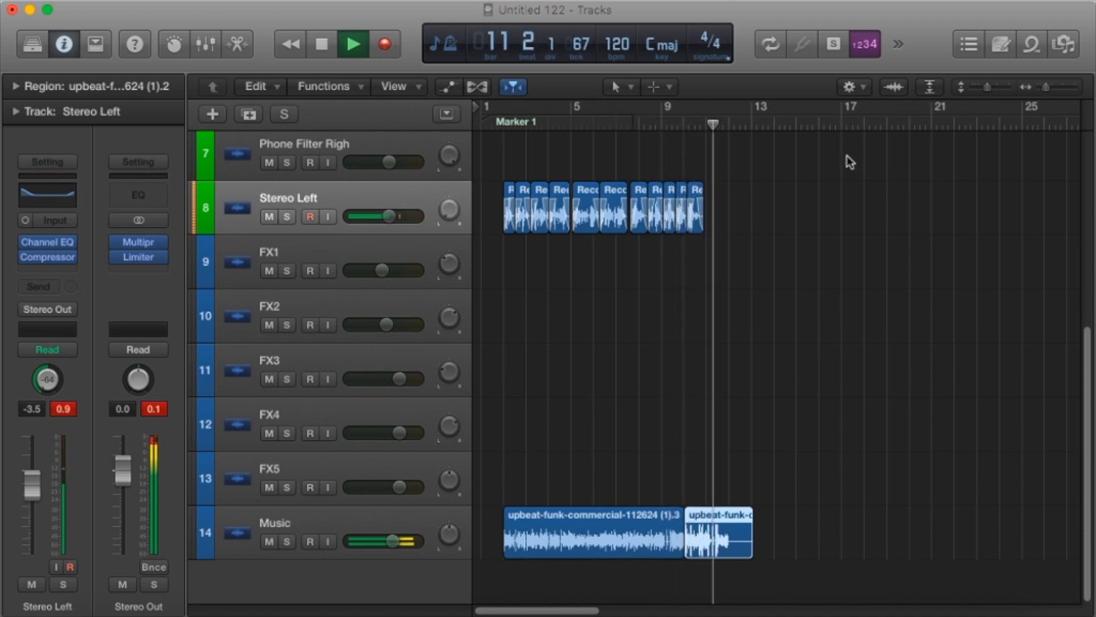
Close the gaps between the Stereo Left vocal phrases by moving the later groups of regions earlier against the preceding ones.
{"action": "left_click_drag", "start_coordinate": [1047, 85], "coordinate": [1066, 87]}
{"action": "left_click_drag", "start_coordinate": [532, 610], "coordinate": [524, 610]}
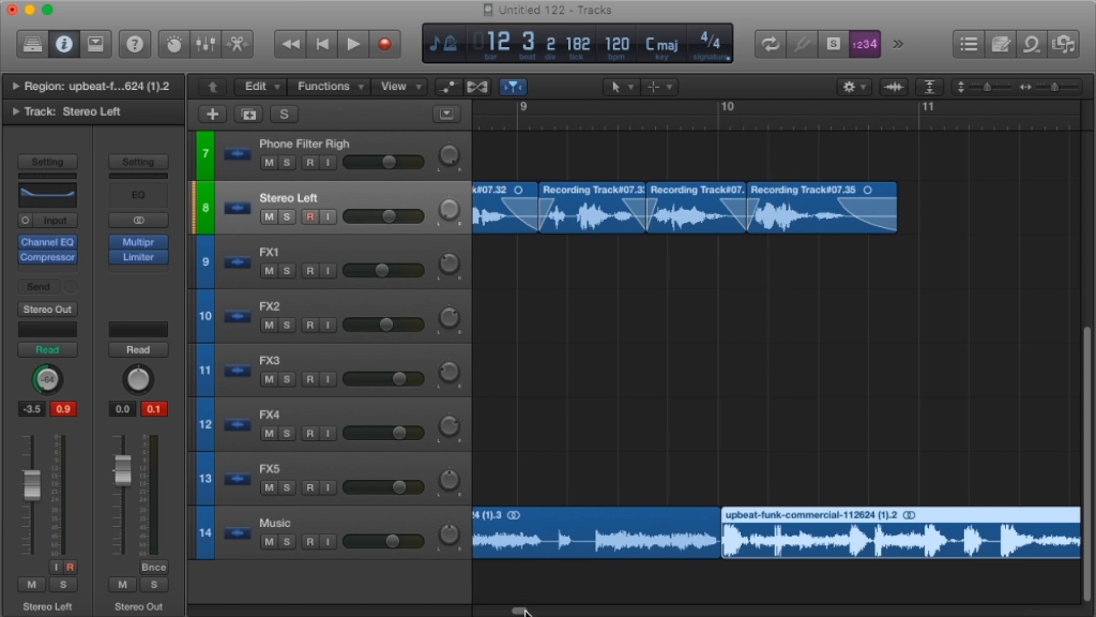
{"action": "left_click_drag", "start_coordinate": [522, 609], "coordinate": [519, 611]}
{"action": "left_click_drag", "start_coordinate": [1055, 86], "coordinate": [1048, 87]}
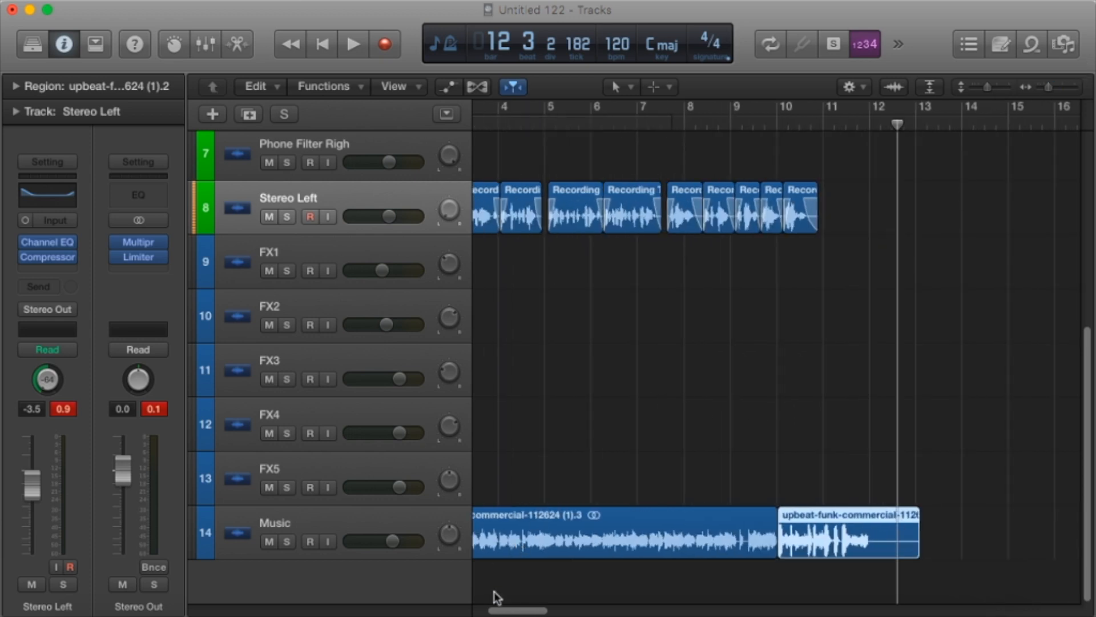
{"action": "left_click_drag", "start_coordinate": [517, 609], "coordinate": [513, 610]}
{"action": "left_click_drag", "start_coordinate": [921, 269], "coordinate": [760, 193]}
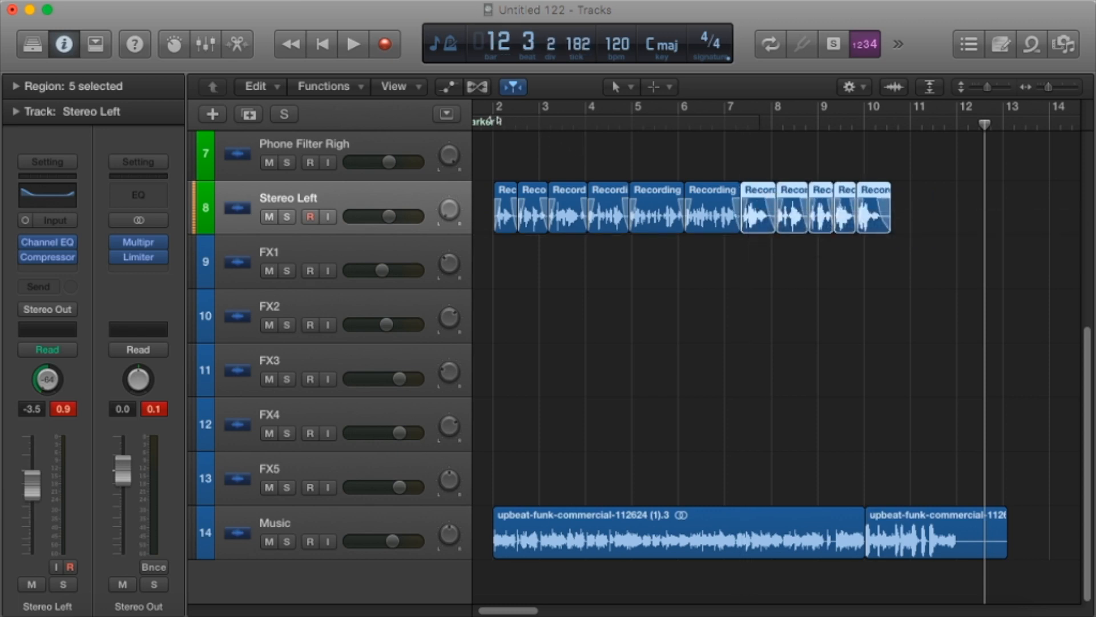
Play the tightened Stereo Left vocal with the music from bar 2 to bar 6.
{"action": "left_click", "coordinate": [500, 121]}
{"action": "key", "text": "space"}
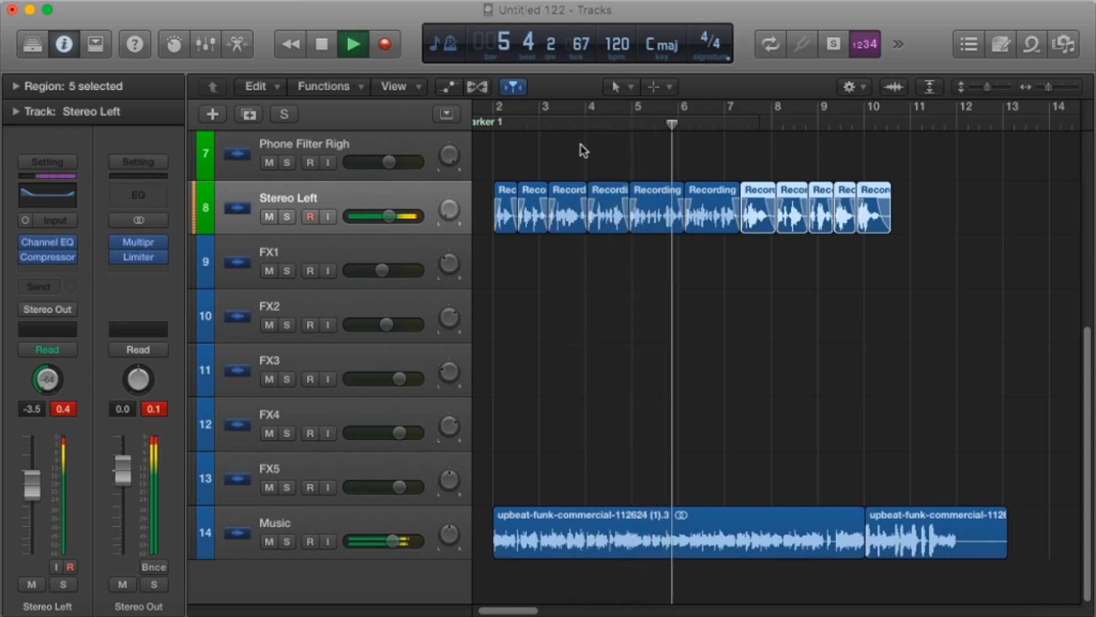
{"action": "key", "text": "space"}
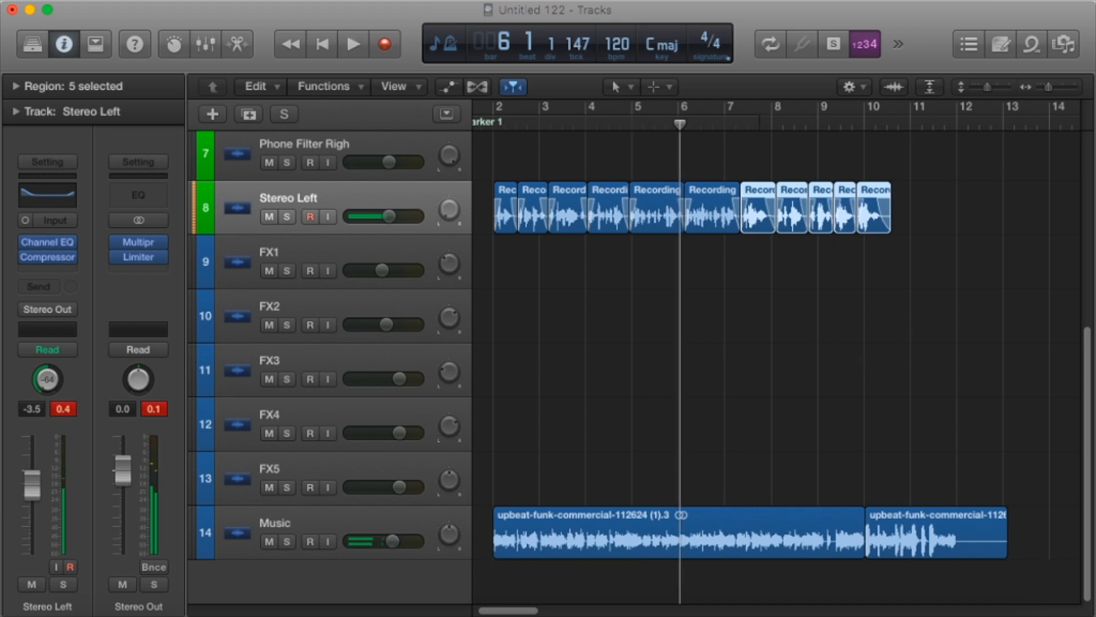
Close the matching gaps on the Compressed Vocal track by moving its later groups of regions earlier.
{"action": "scroll", "coordinate": [414, 141], "scroll_direction": "up", "scroll_amount": 5}
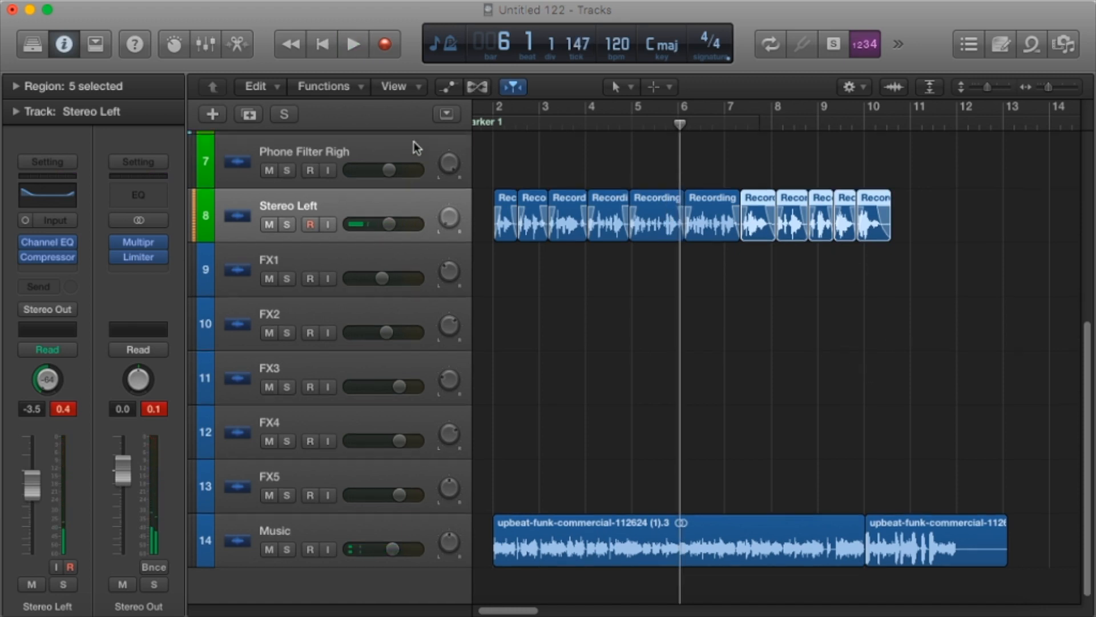
{"action": "scroll", "coordinate": [665, 182], "scroll_direction": "up", "scroll_amount": 3}
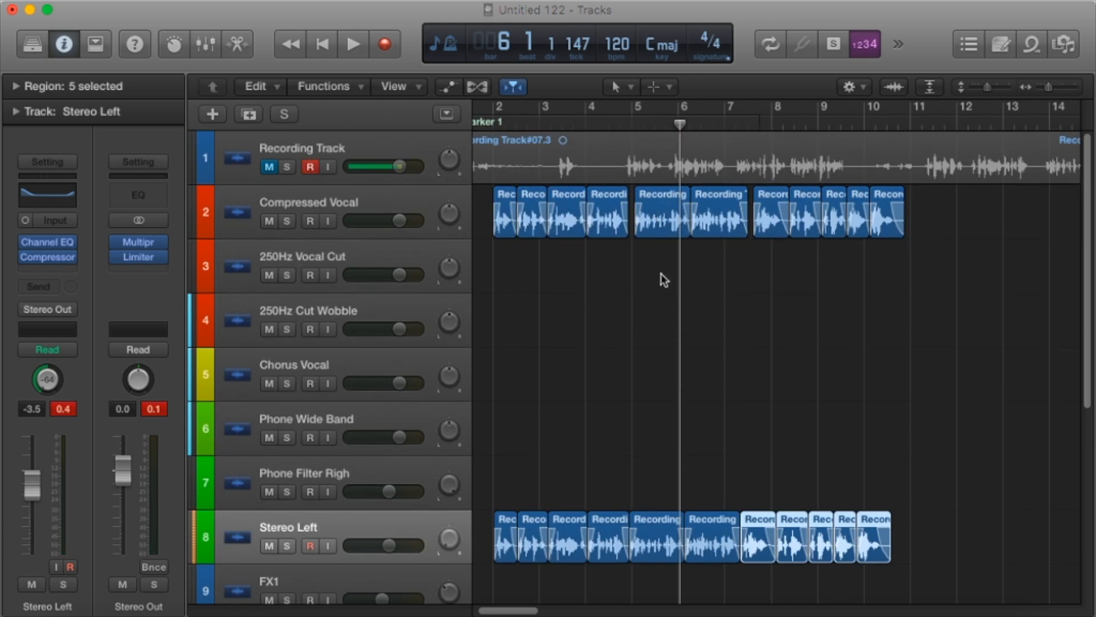
{"action": "scroll", "coordinate": [702, 313], "scroll_direction": "down", "scroll_amount": 2}
{"action": "left_click_drag", "start_coordinate": [896, 217], "coordinate": [648, 155]}
{"action": "left_click_drag", "start_coordinate": [974, 222], "coordinate": [755, 157]}
Play both vocal layers from the start to bar 6 and compare the region alignment between the two tracks.
{"action": "key", "text": "Return"}
{"action": "key", "text": "space"}
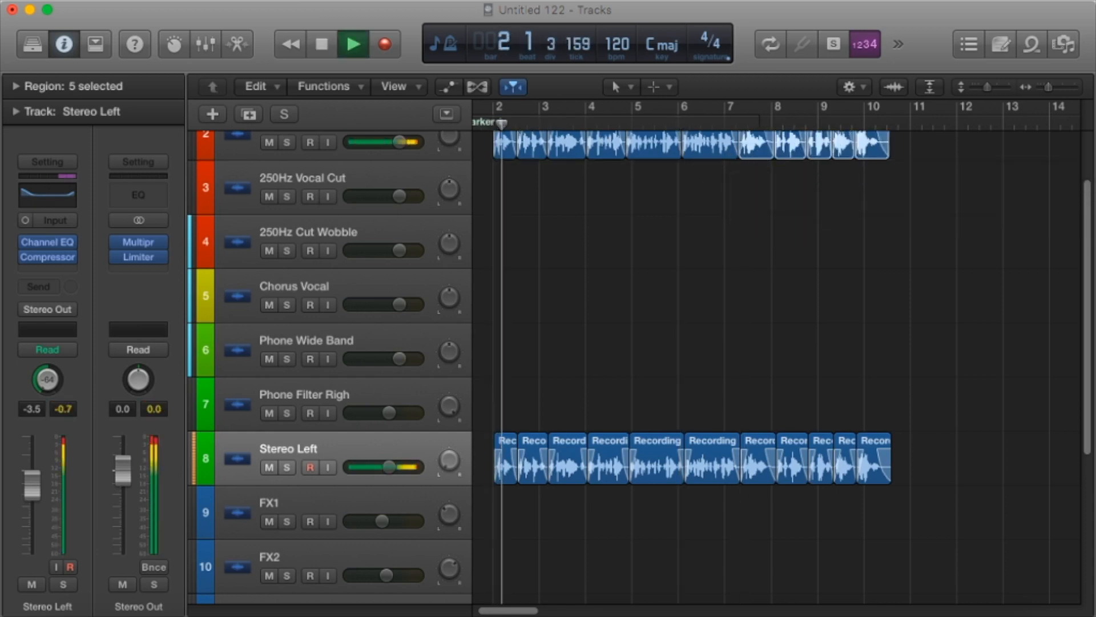
{"action": "left_click_drag", "start_coordinate": [1049, 87], "coordinate": [1057, 87]}
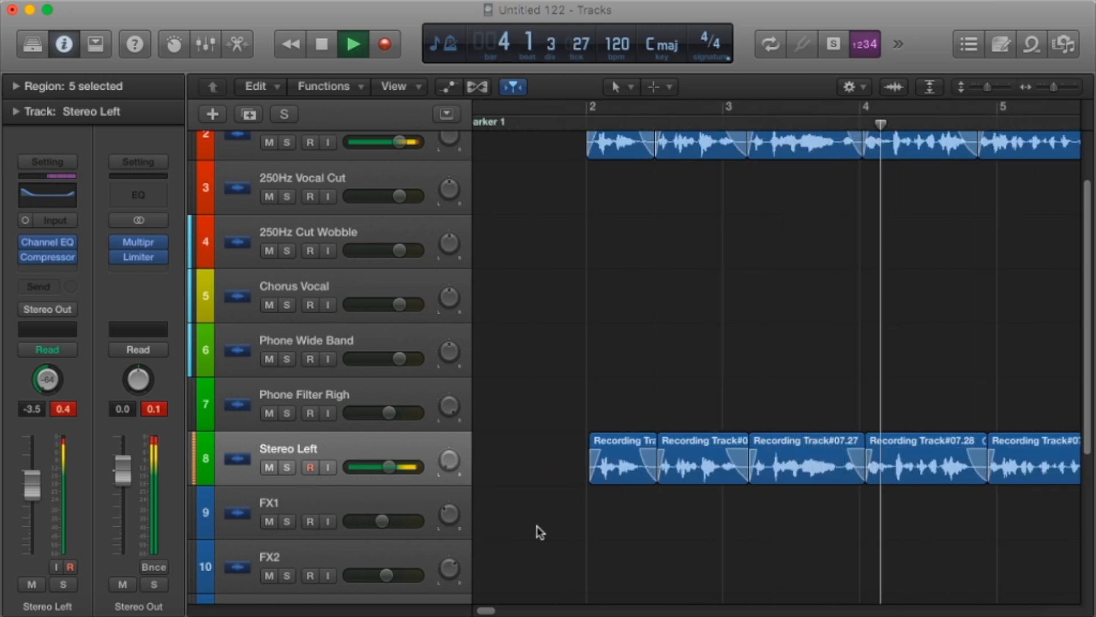
{"action": "left_click_drag", "start_coordinate": [485, 610], "coordinate": [496, 610]}
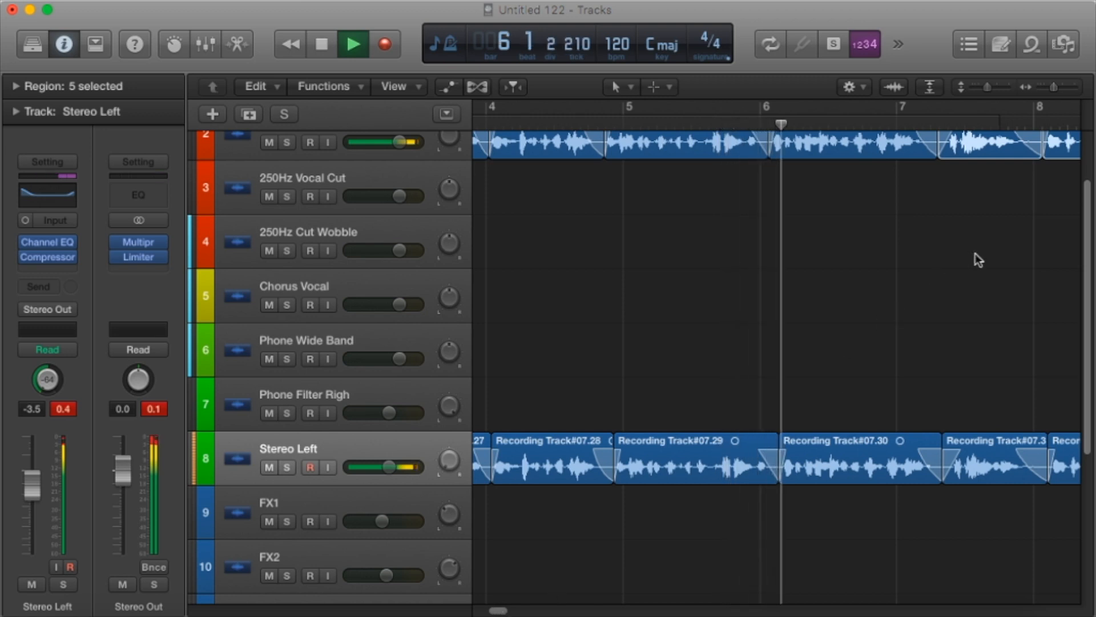
{"action": "key", "text": "space"}
Delete all the vocal regions on the Compressed Vocal track.
{"action": "scroll", "coordinate": [1036, 171], "scroll_direction": "up", "scroll_amount": 3}
{"action": "left_click_drag", "start_coordinate": [1054, 88], "coordinate": [1051, 90]}
{"action": "left_click_drag", "start_coordinate": [1048, 264], "coordinate": [531, 216]}
{"action": "key", "text": "Delete"}
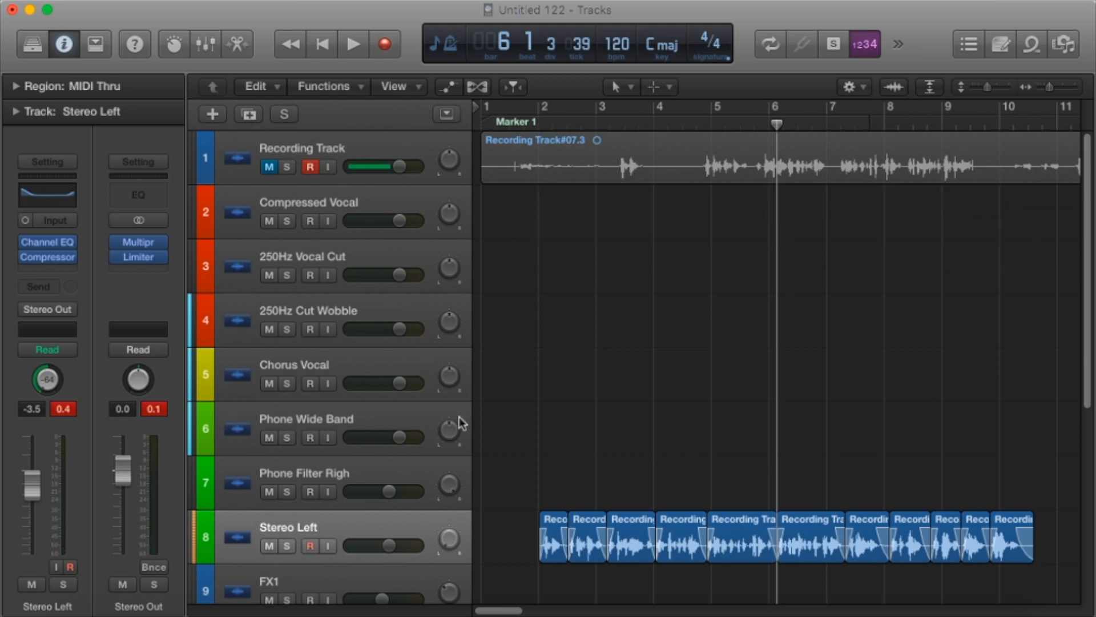
Copy all eleven Stereo Left vocal regions onto the Compressed Vocal track starting at bar 2.
{"action": "left_click_drag", "start_coordinate": [539, 470], "coordinate": [1017, 571]}
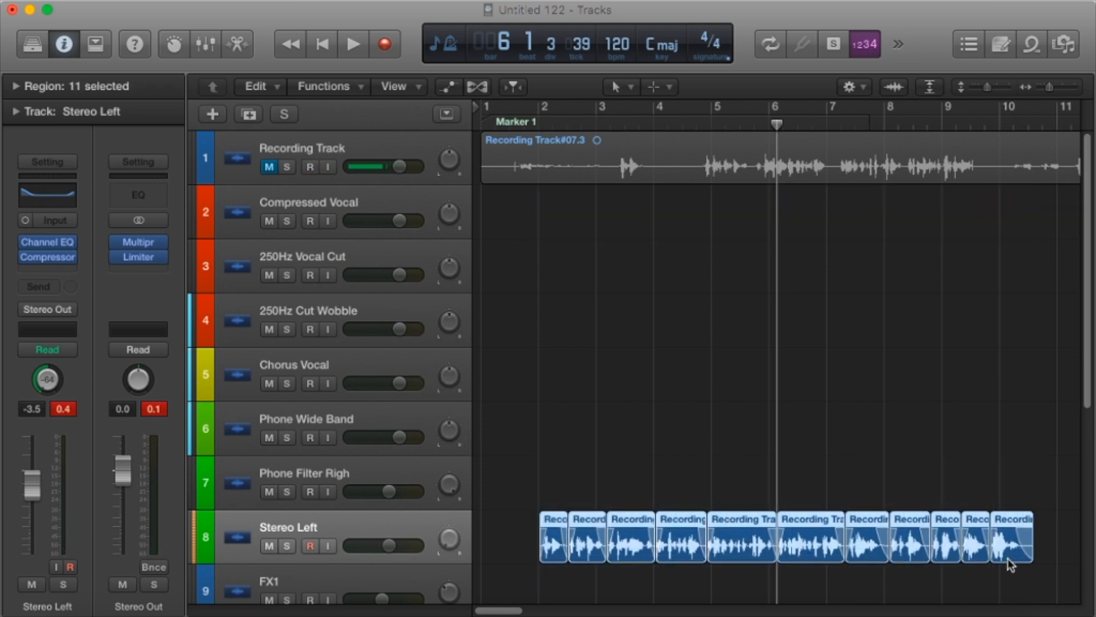
{"action": "left_click", "coordinate": [537, 120]}
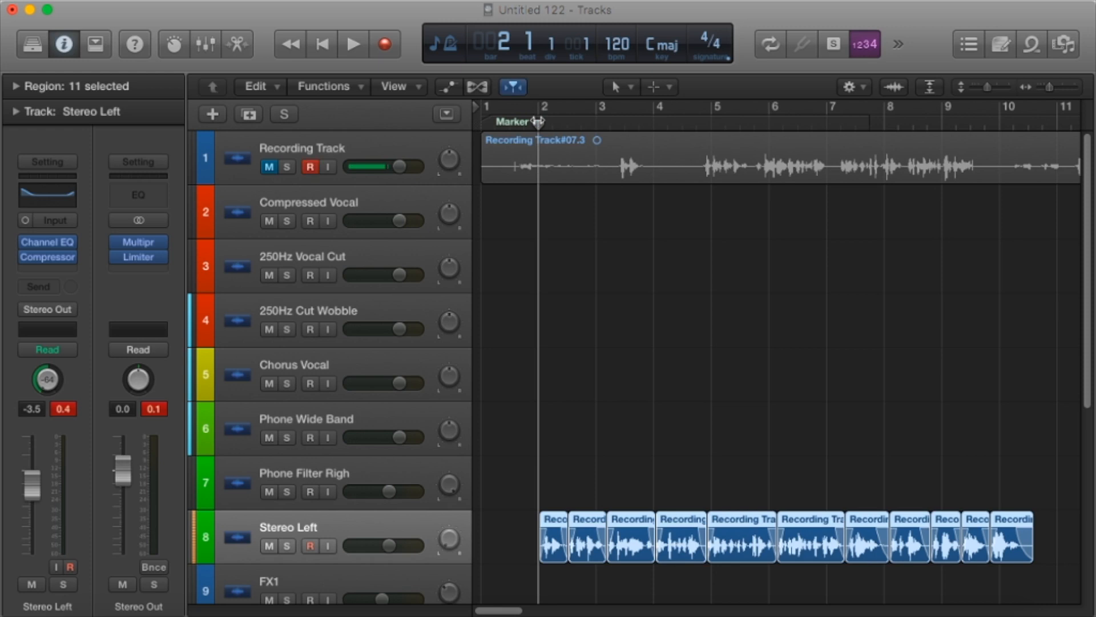
{"action": "left_click", "coordinate": [370, 204]}
{"action": "key", "text": "super+v"}
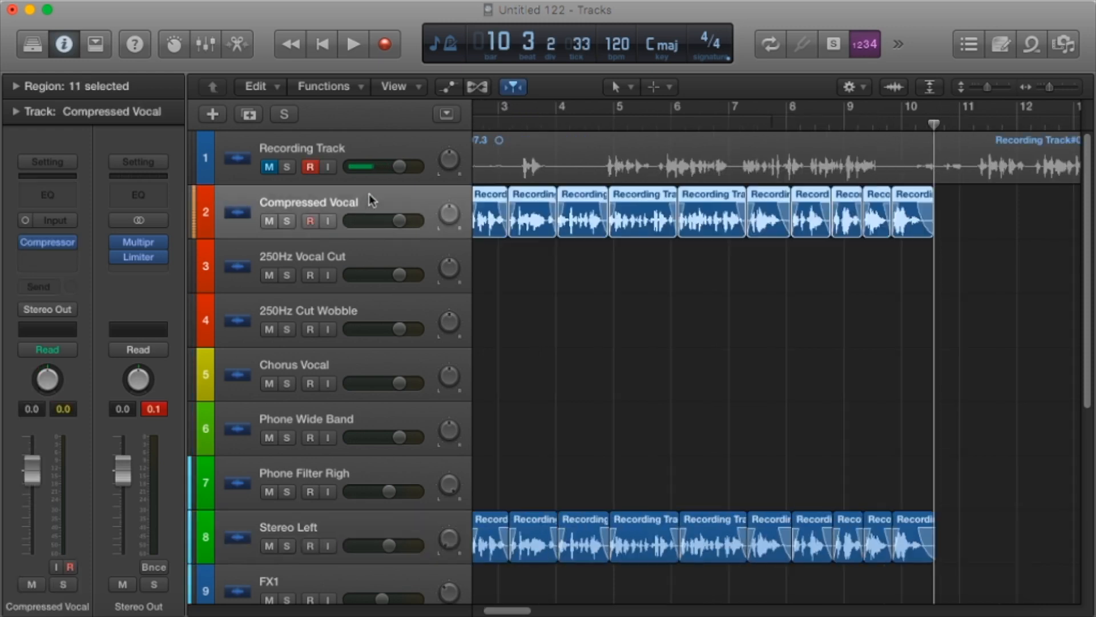
Play the mix with the recopied vocal layer from bar 3 through the music ending to past bar 12.
{"action": "left_click", "coordinate": [541, 126]}
{"action": "key", "text": "space"}
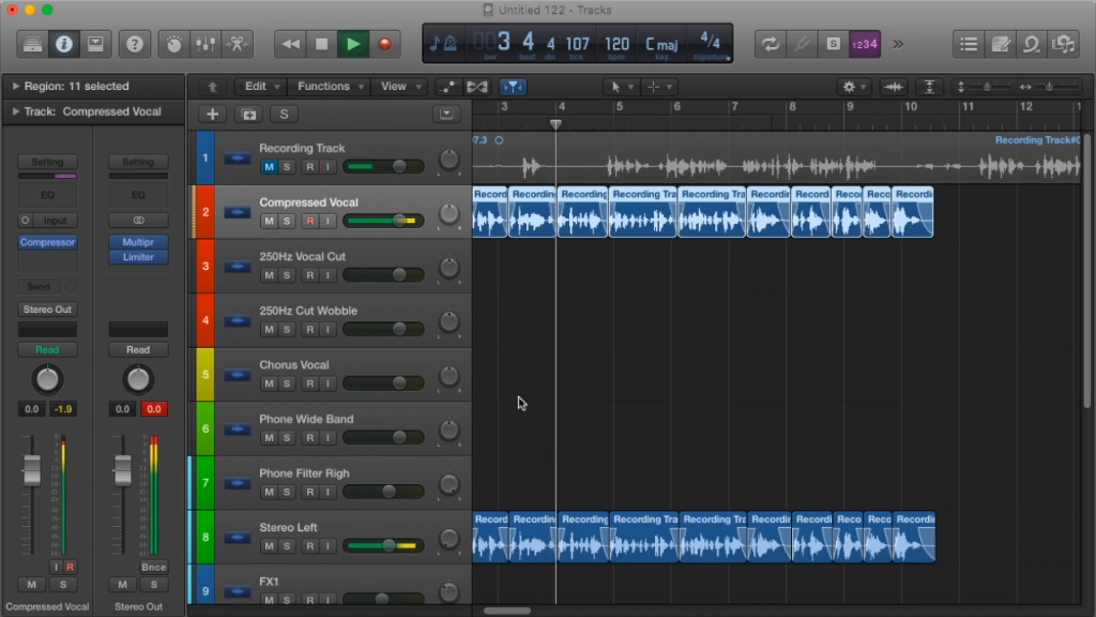
{"action": "scroll", "coordinate": [623, 457], "scroll_direction": "right", "scroll_amount": 4}
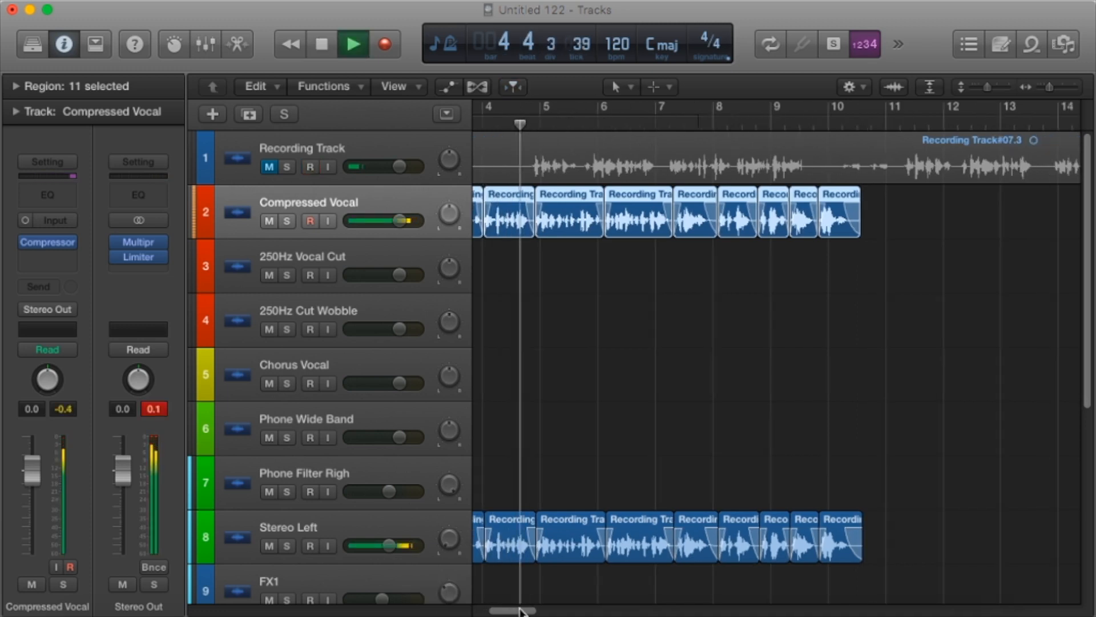
{"action": "scroll", "coordinate": [622, 458], "scroll_direction": "down", "scroll_amount": 3}
{"action": "left_click_drag", "start_coordinate": [1053, 85], "coordinate": [981, 87]}
{"action": "scroll", "coordinate": [1055, 145], "scroll_direction": "up", "scroll_amount": 1}
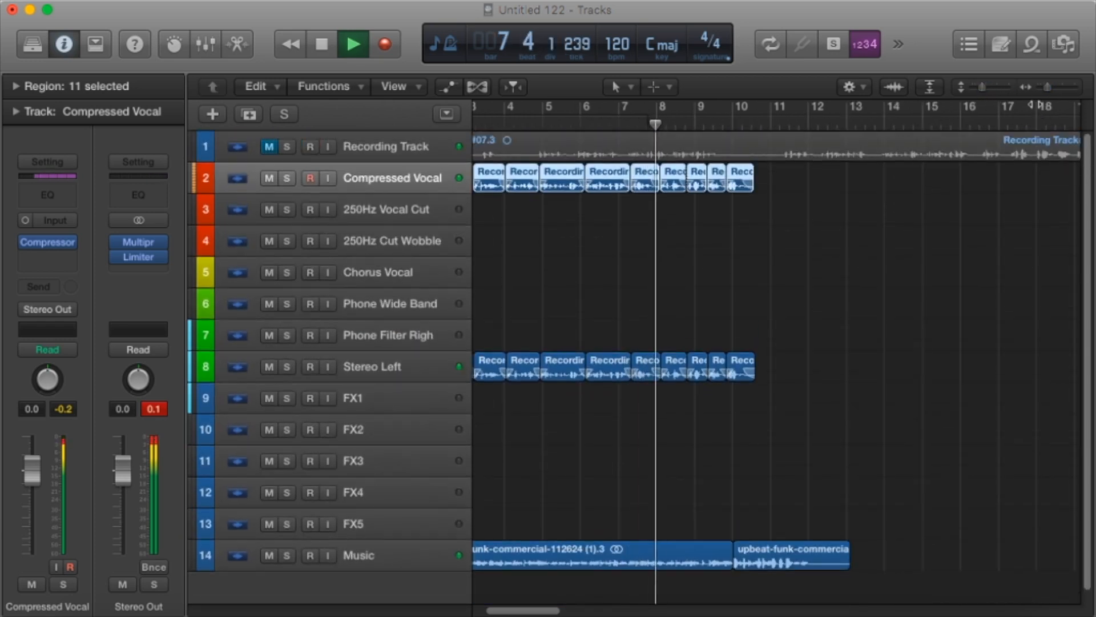
{"action": "left_click_drag", "start_coordinate": [1048, 87], "coordinate": [1054, 89]}
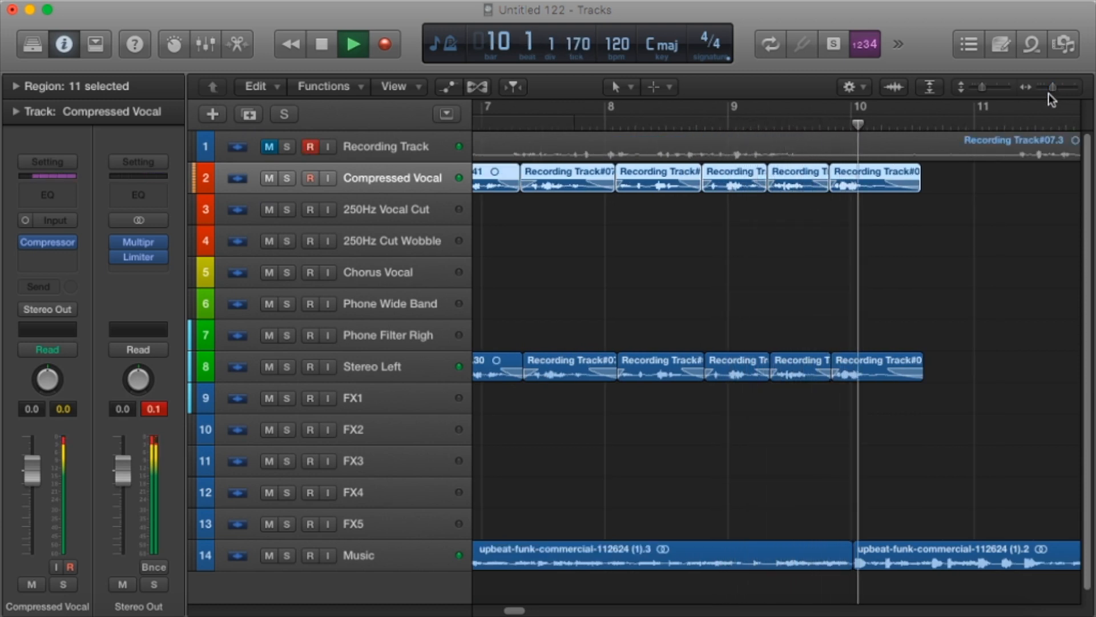
{"action": "left_click_drag", "start_coordinate": [1054, 86], "coordinate": [1048, 88]}
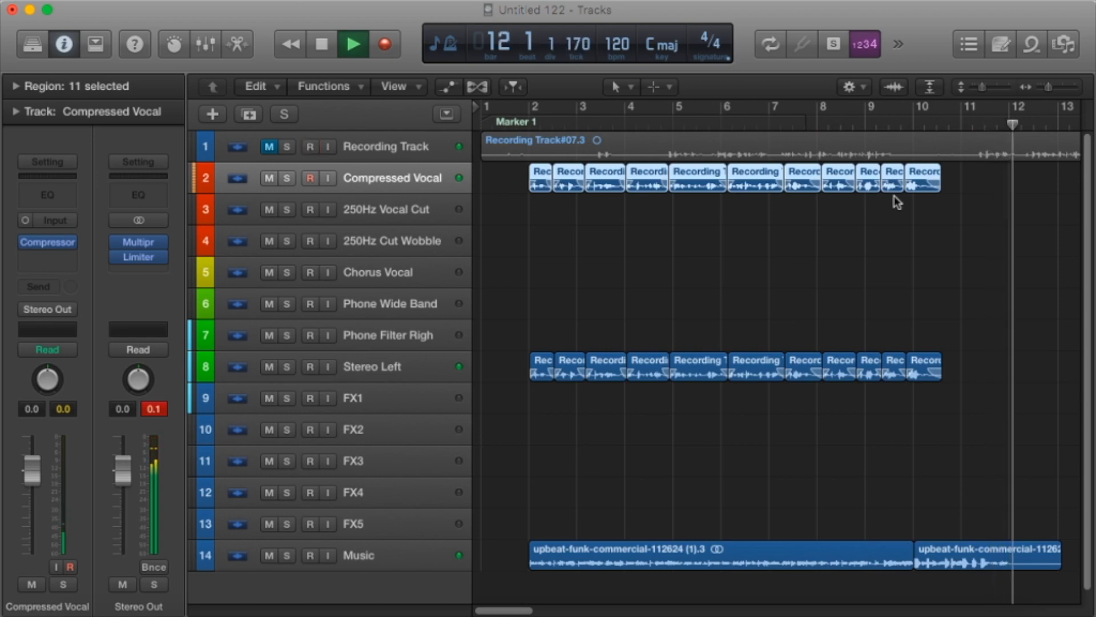
{"action": "key", "text": "space"}
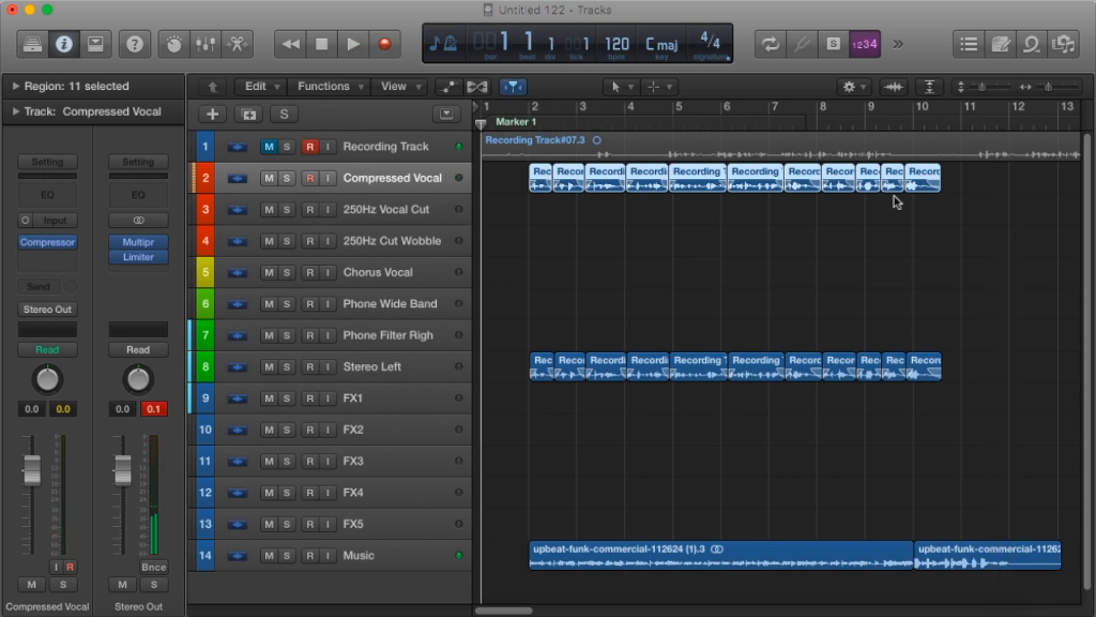
Play the opening from bar 1 to bar 2 and return the playhead to the start.
{"action": "key", "text": "space"}
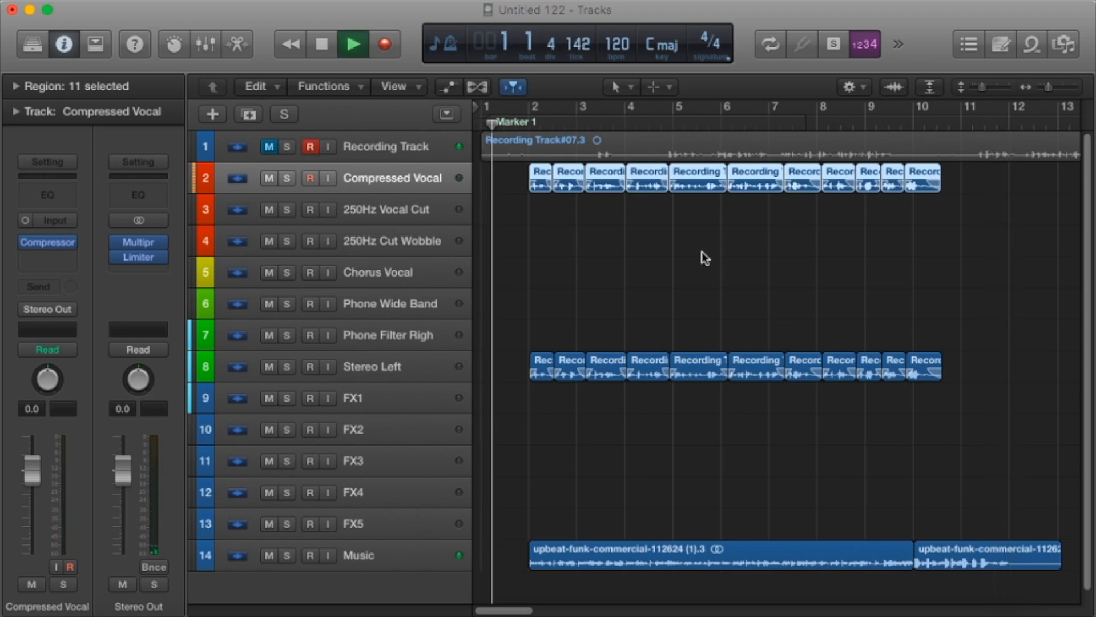
{"action": "key", "text": "space"}
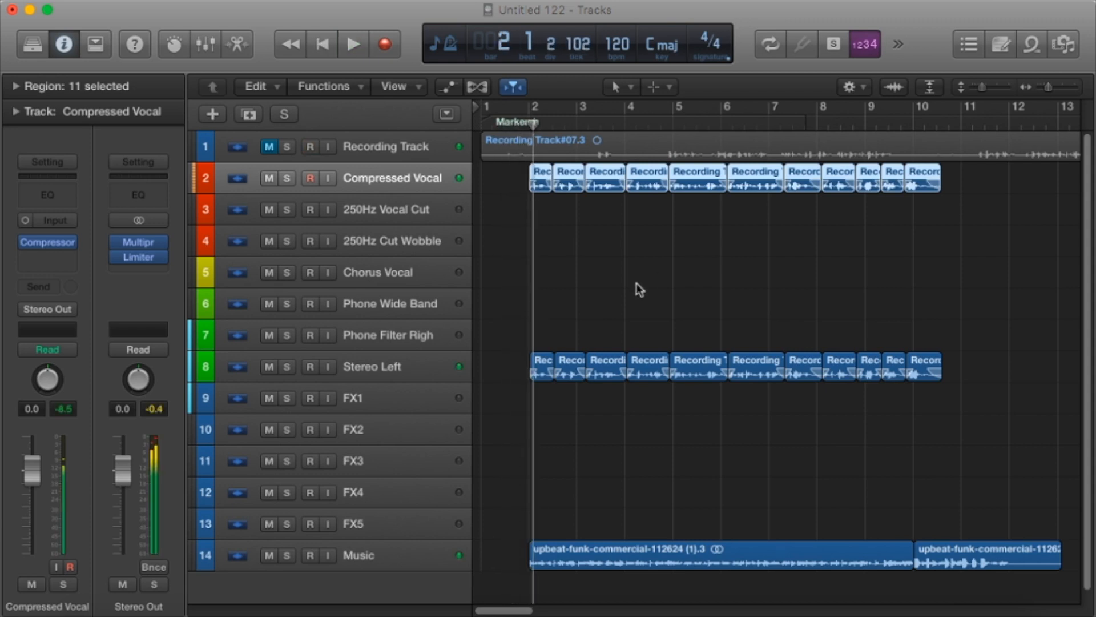
{"action": "key", "text": "Return"}
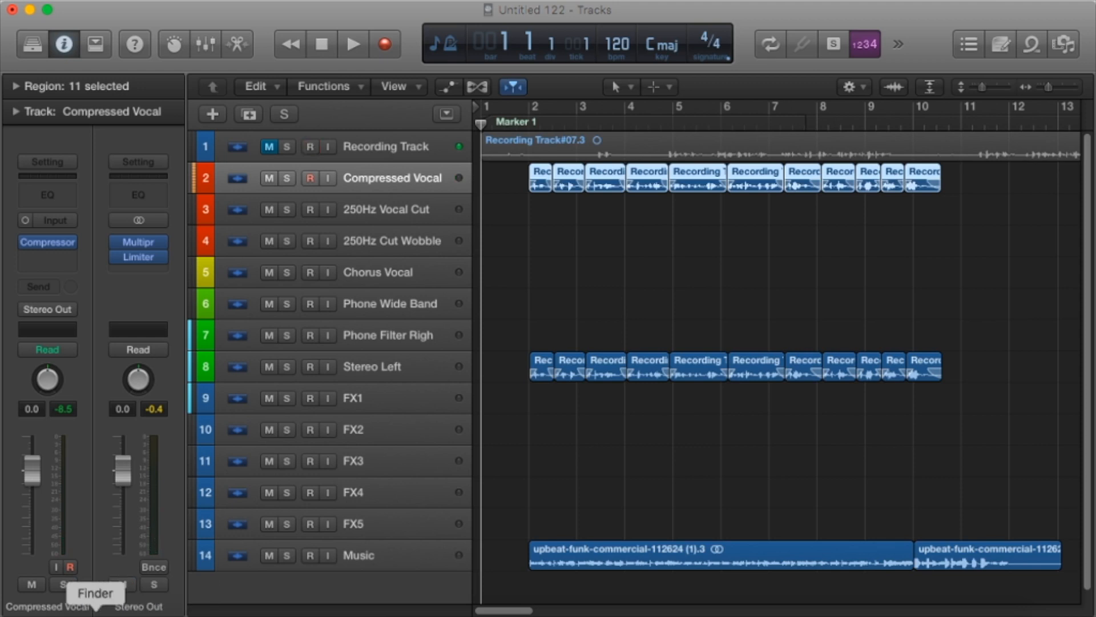
Switch to Finder, open the Sound Effects folder, and collapse the Radio Imaging SFX Vol.3 folder and its Fast Reverses, Glitch Tones, Impacts and Noise Breaks subfolders.
{"action": "left_click", "coordinate": [96, 613]}
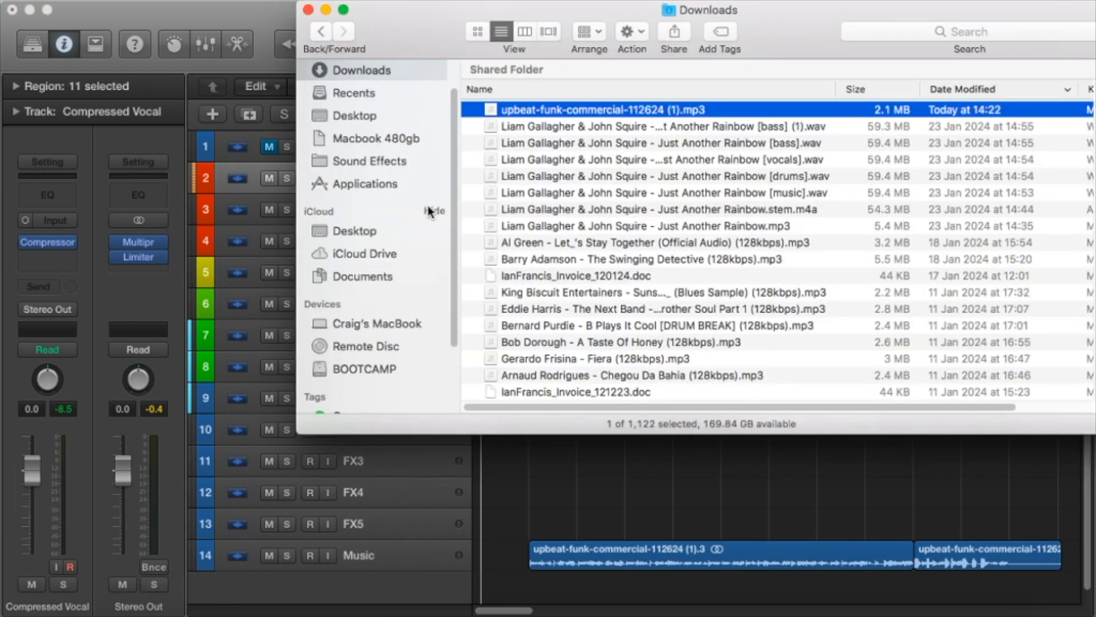
{"action": "left_click", "coordinate": [385, 162]}
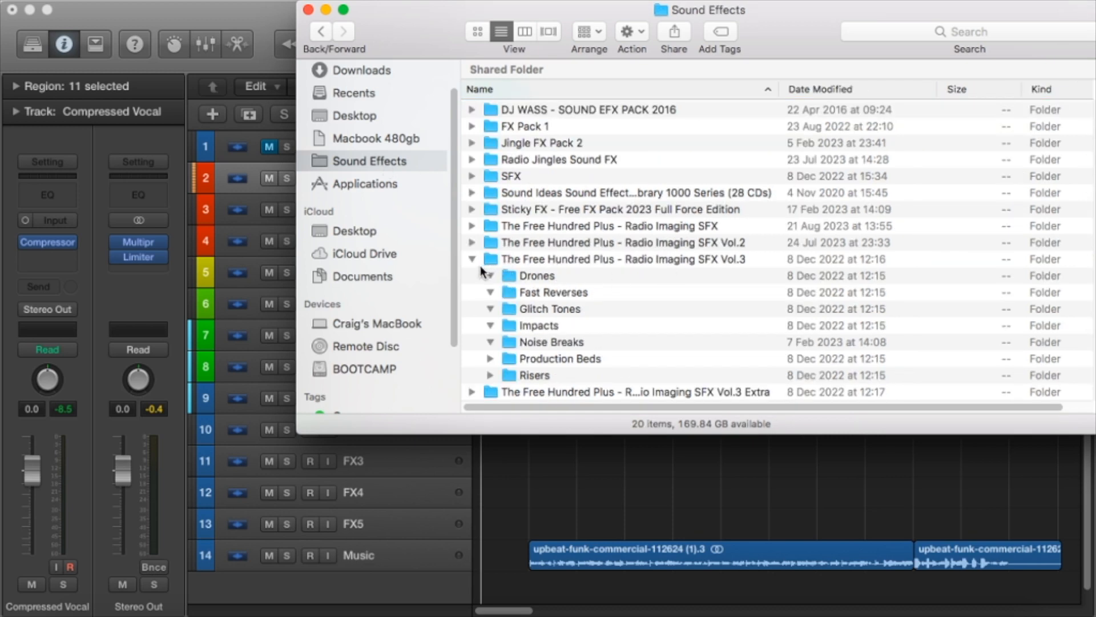
{"action": "scroll", "coordinate": [526, 221], "scroll_direction": "up", "scroll_amount": 10}
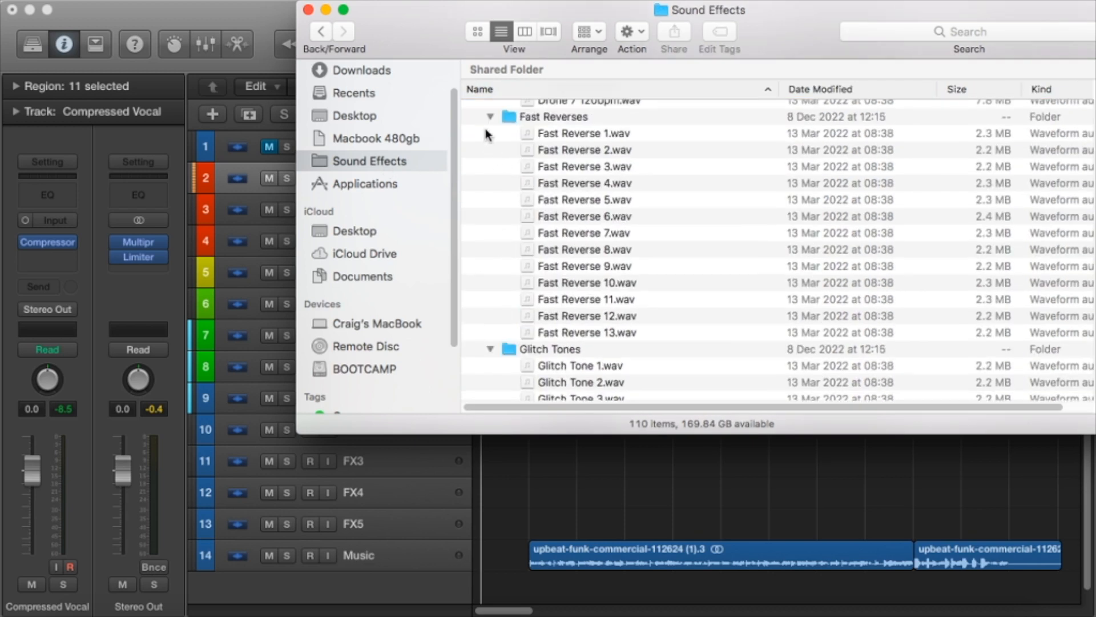
{"action": "left_click", "coordinate": [491, 117]}
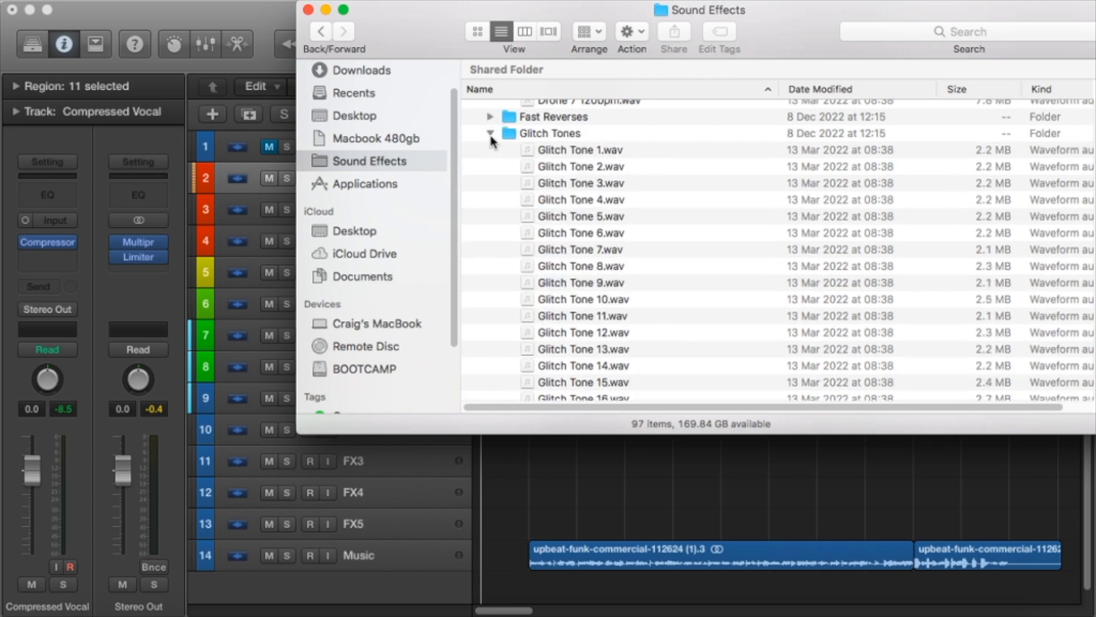
{"action": "left_click", "coordinate": [490, 135]}
{"action": "left_click", "coordinate": [491, 150]}
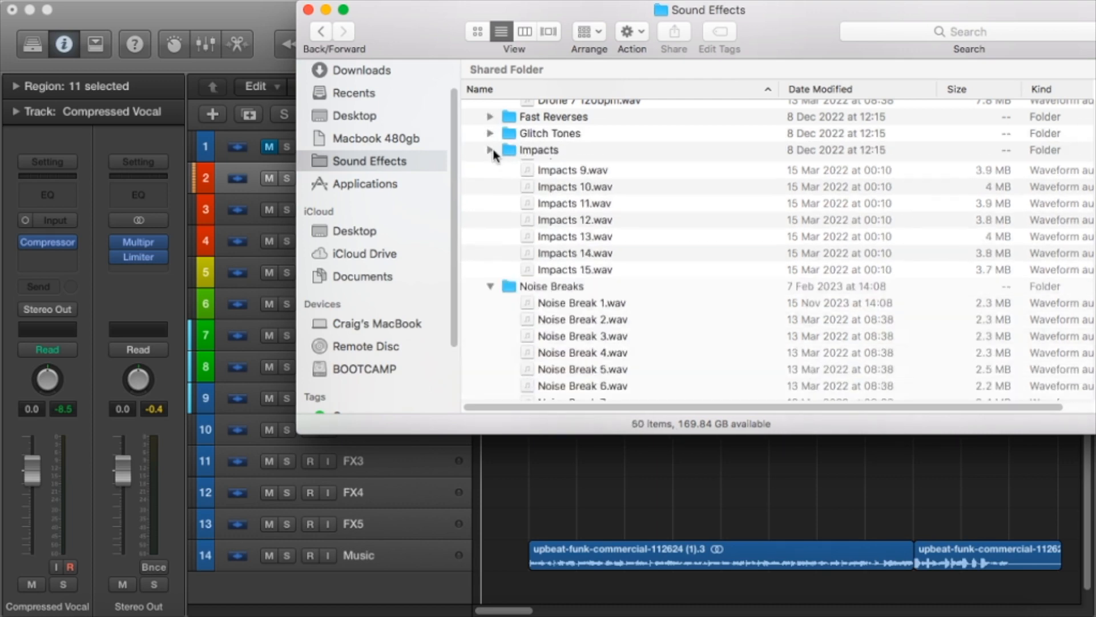
{"action": "left_click", "coordinate": [491, 167]}
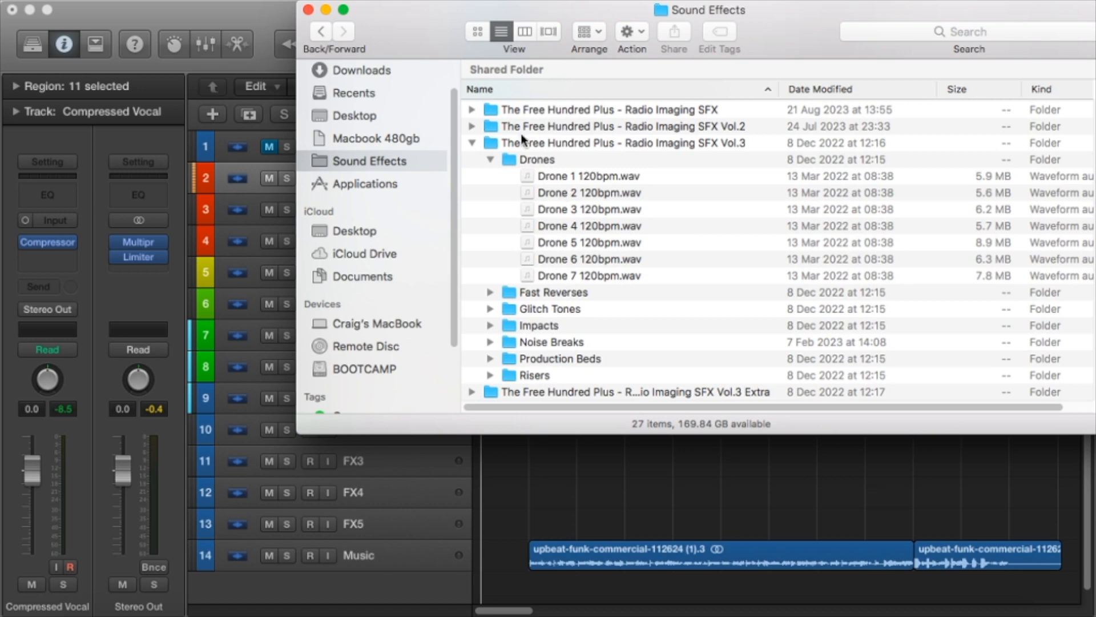
{"action": "left_click", "coordinate": [473, 144]}
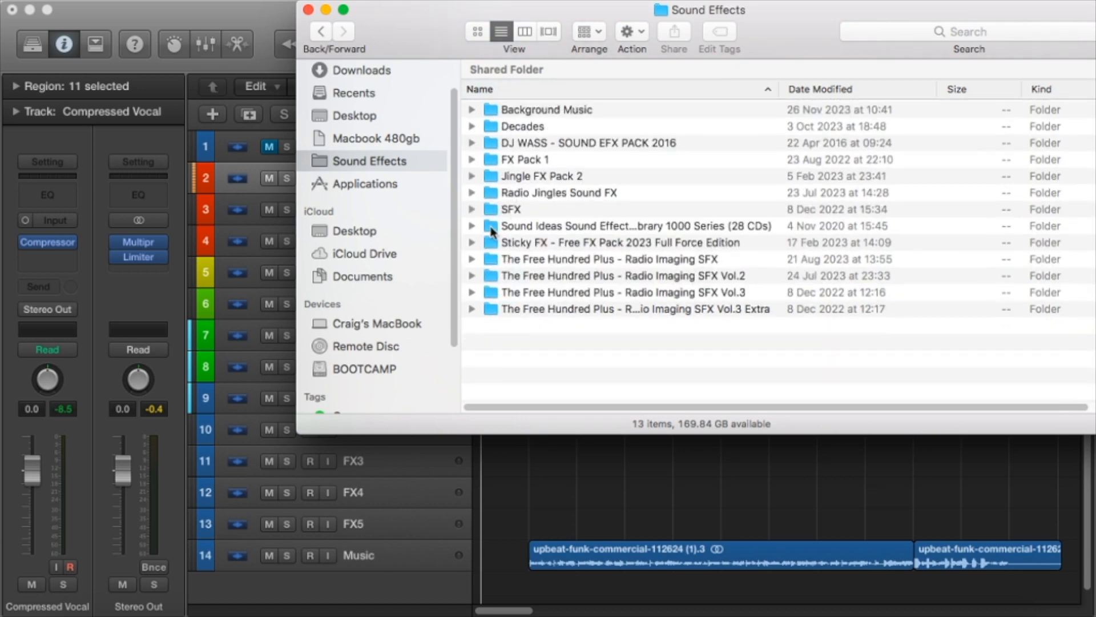
Expand The Free Hundred Plus - Radio Imaging SFX folder and preview the Stutter_Glitch_35.wav sound.
{"action": "left_click", "coordinate": [472, 259]}
{"action": "scroll", "coordinate": [676, 309], "scroll_direction": "down", "scroll_amount": 10}
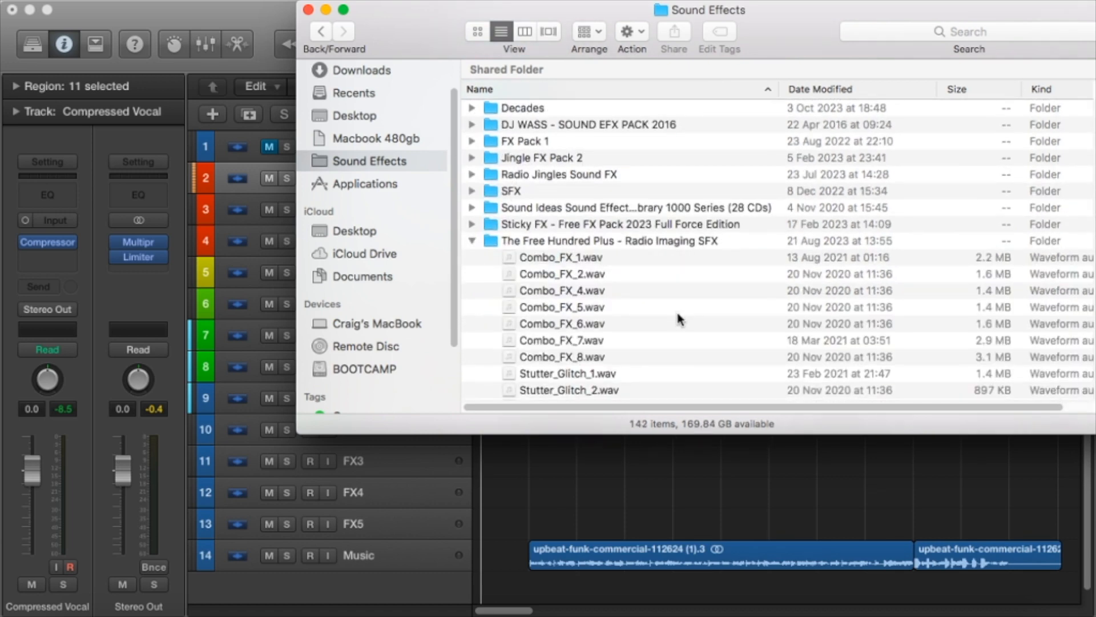
{"action": "left_click", "coordinate": [618, 287]}
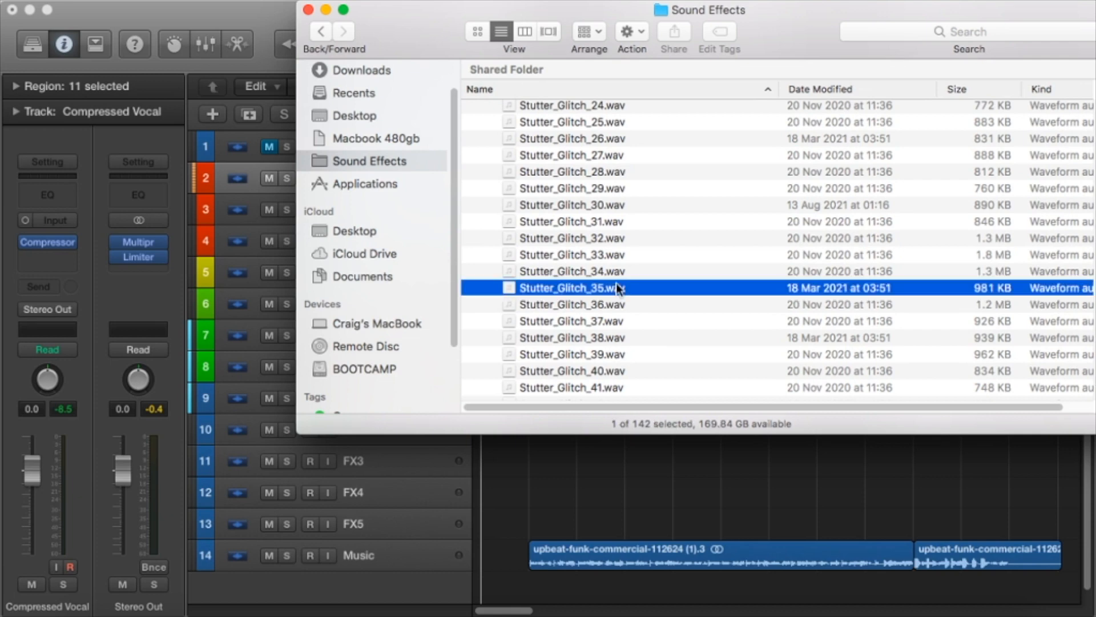
{"action": "key", "text": "space"}
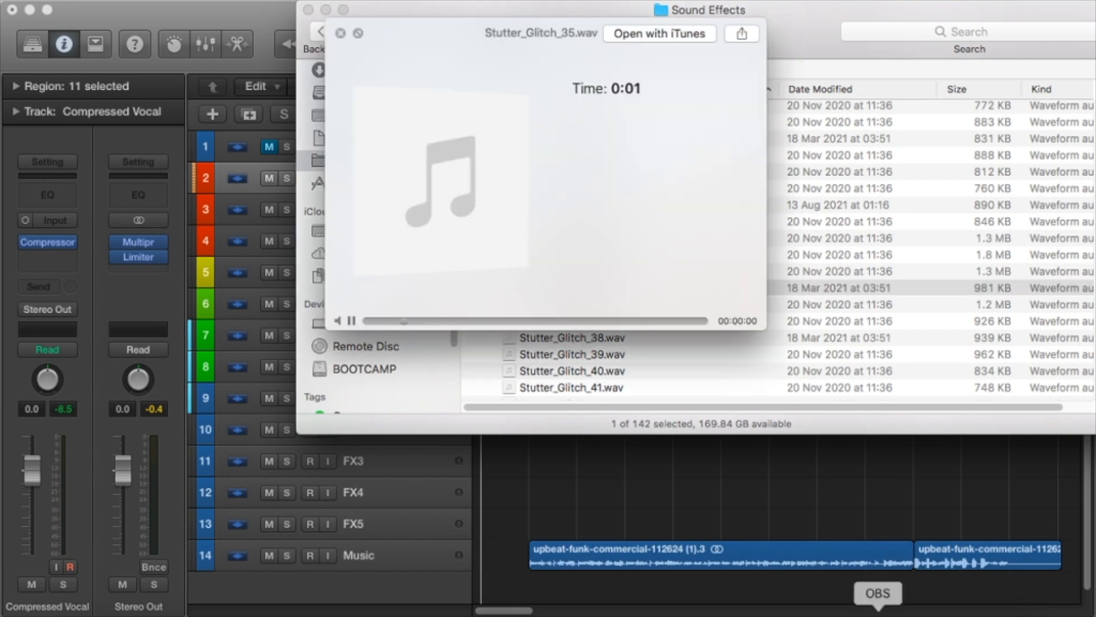
Switch to OBS to check the audio mixer levels, then go back through Logic Pro X to the Finder preview.
{"action": "left_click", "coordinate": [877, 611]}
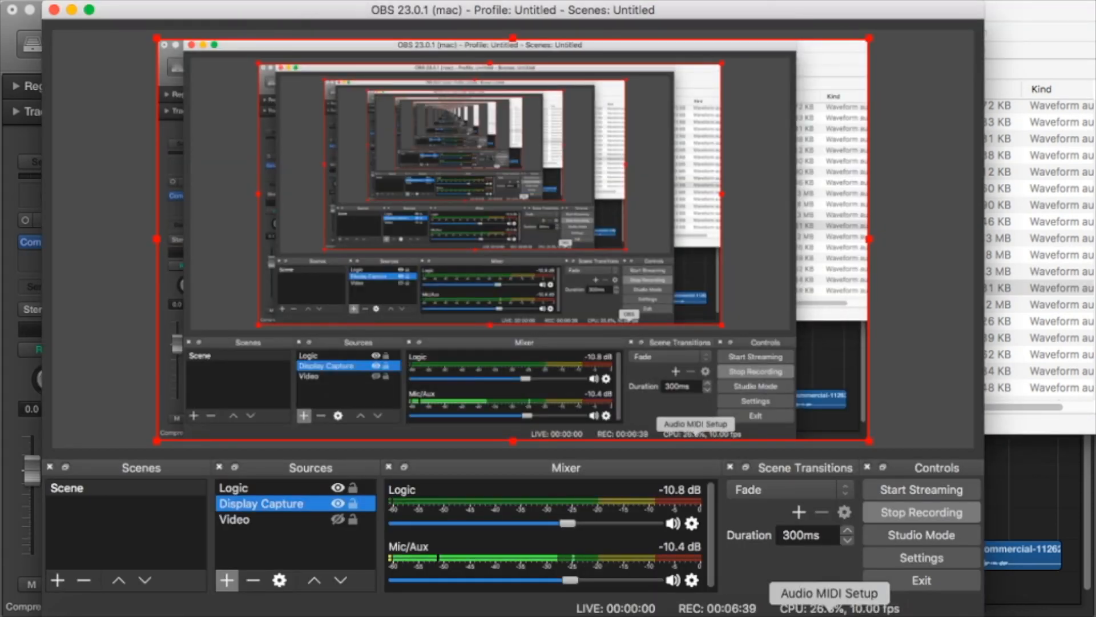
{"action": "left_click", "coordinate": [729, 612]}
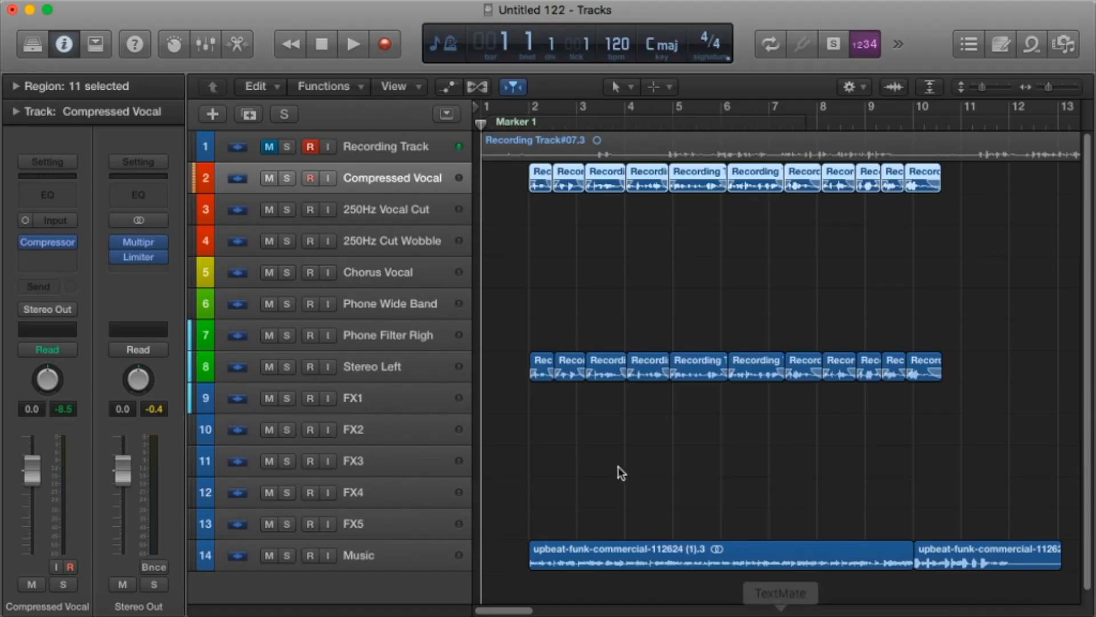
{"action": "left_click", "coordinate": [94, 612]}
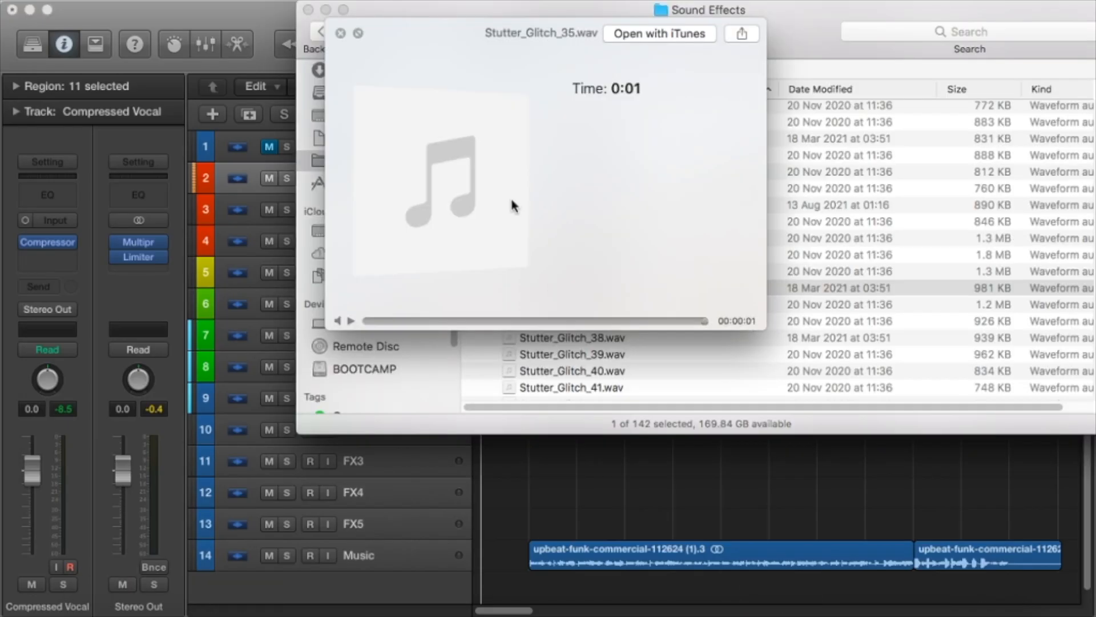
Close the preview, shift the Finder window aside, and place Stutter_Glitch_35.wav on the FX3 track at bar 1.
{"action": "left_click", "coordinate": [340, 33]}
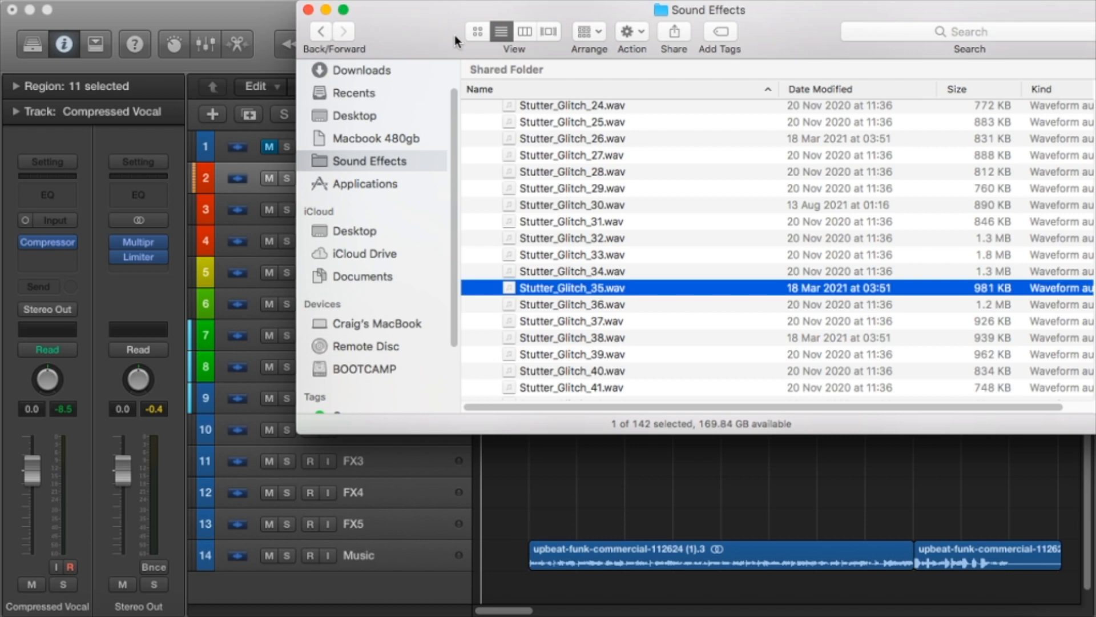
{"action": "left_click_drag", "start_coordinate": [419, 41], "coordinate": [716, 41]}
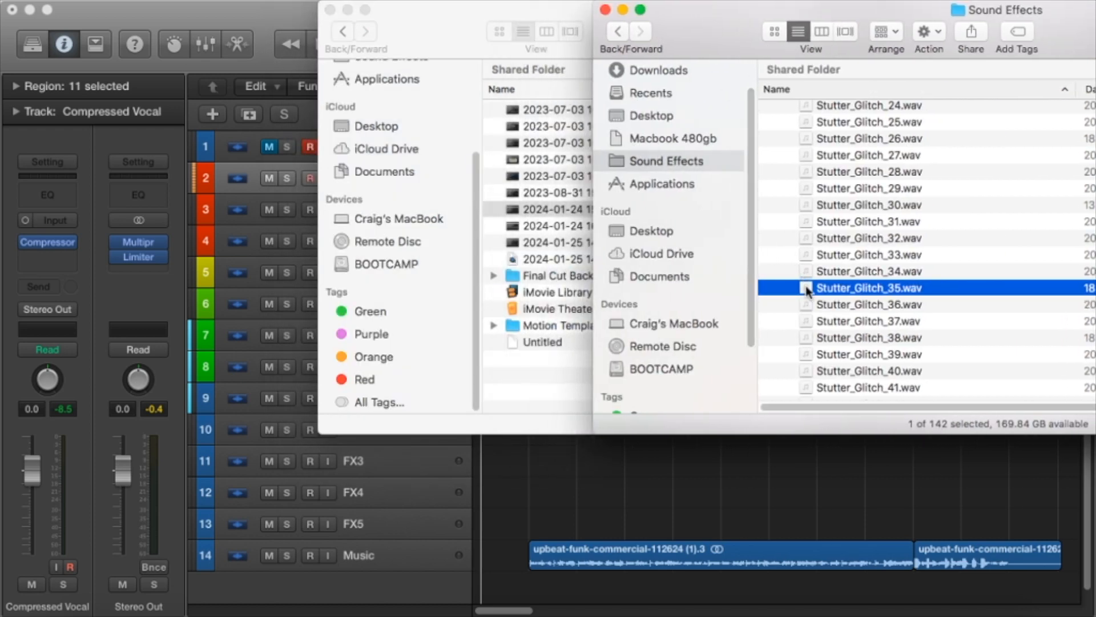
{"action": "left_click_drag", "start_coordinate": [786, 289], "coordinate": [487, 460]}
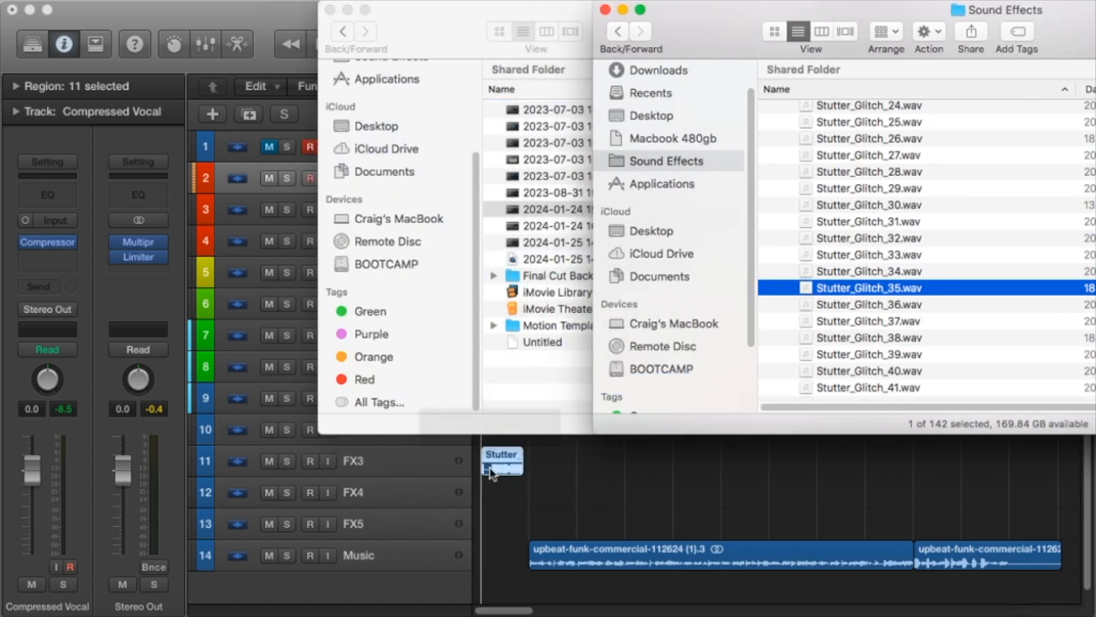
Find Whoosh_Hit_44.wav in the sound effects list, place it on the FX4 track at bar 2, and return to Logic Pro X.
{"action": "scroll", "coordinate": [878, 226], "scroll_direction": "up", "scroll_amount": 5}
{"action": "scroll", "coordinate": [874, 225], "scroll_direction": "down", "scroll_amount": 12}
{"action": "scroll", "coordinate": [862, 309], "scroll_direction": "down", "scroll_amount": 10}
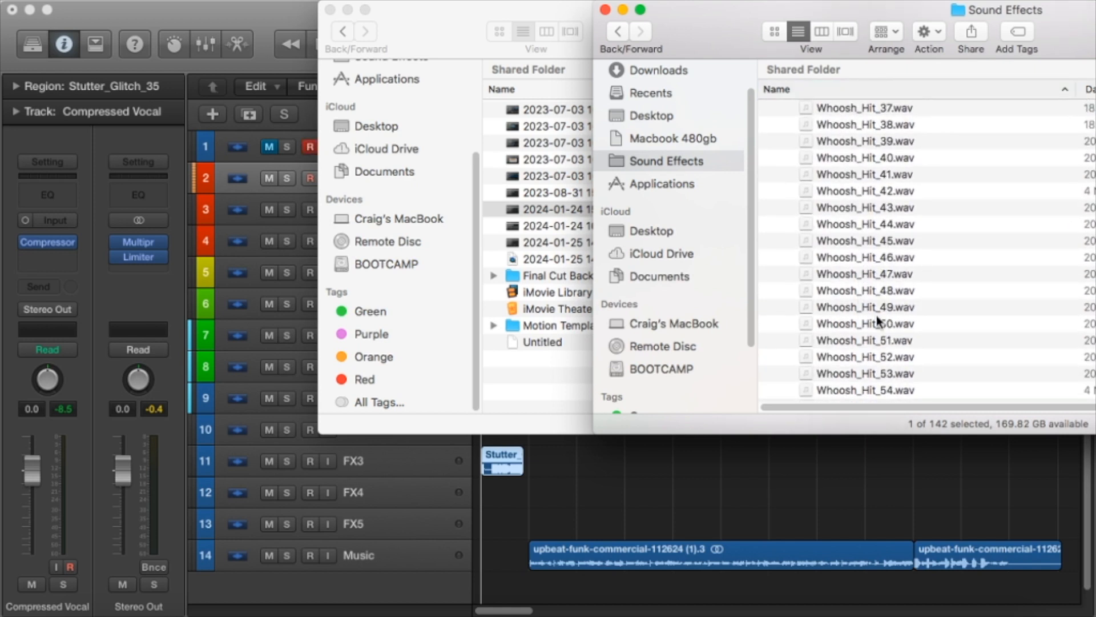
{"action": "left_click", "coordinate": [892, 226]}
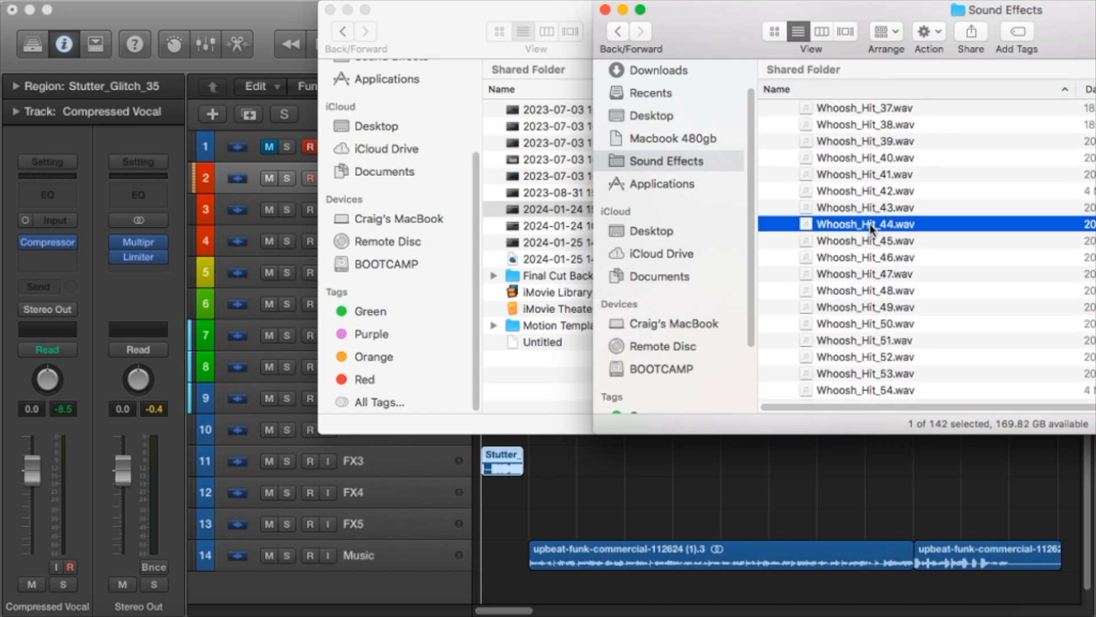
{"action": "left_click_drag", "start_coordinate": [550, 425], "coordinate": [510, 496]}
{"action": "left_click", "coordinate": [562, 492]}
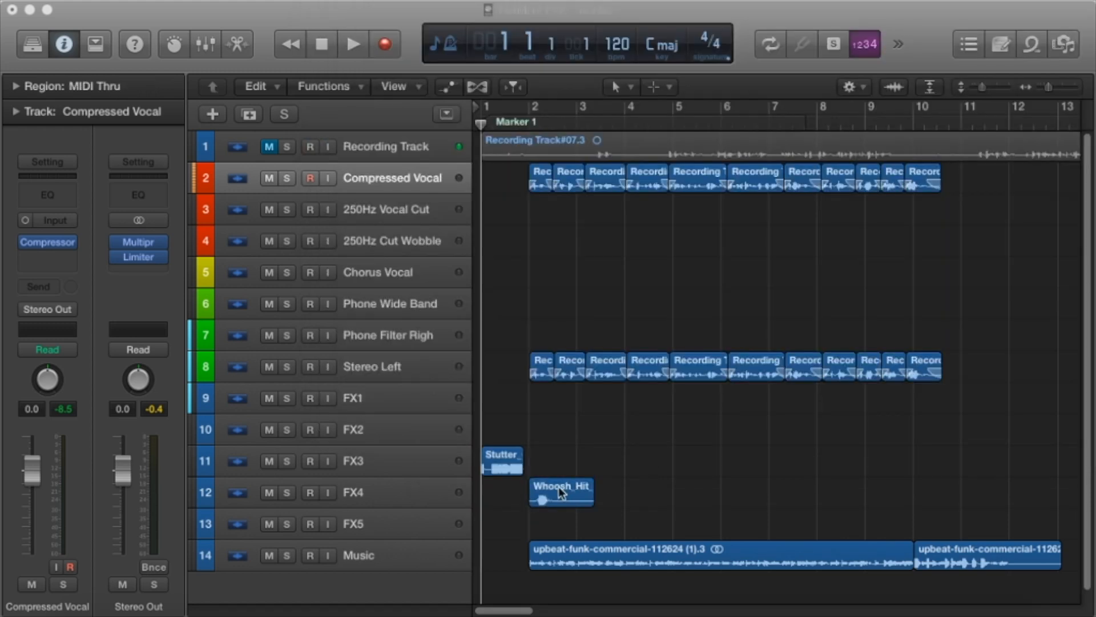
Try to move the Whoosh_Hit_44 region onto the FX3 track directly after Stutter_Glitch_35.
{"action": "left_click", "coordinate": [1055, 85]}
{"action": "left_click_drag", "start_coordinate": [677, 499], "coordinate": [650, 473]}
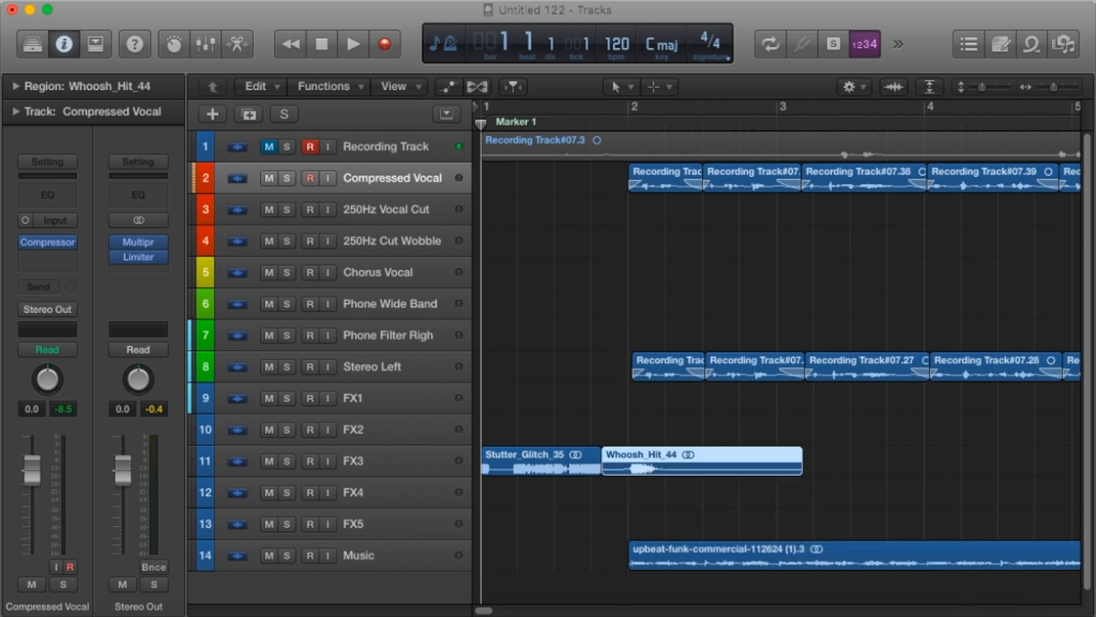
{"action": "left_click", "coordinate": [325, 7]}
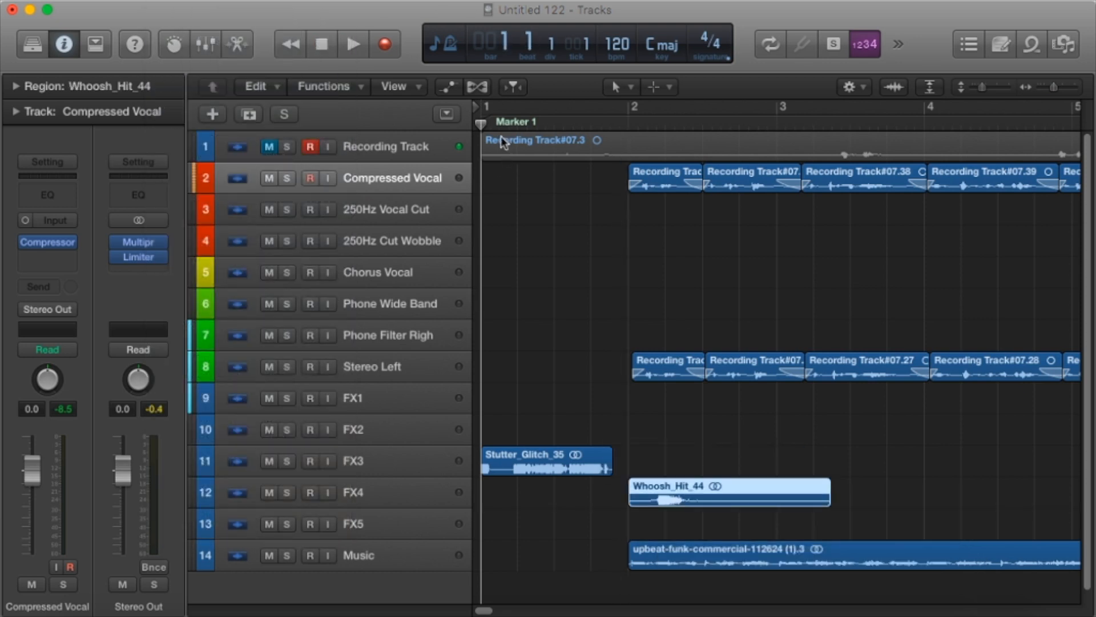
Play the opening up to bar 2, and move Whoosh_Hit_44 earlier on FX4 so its loud burst lands at bar 2.
{"action": "key", "text": "space"}
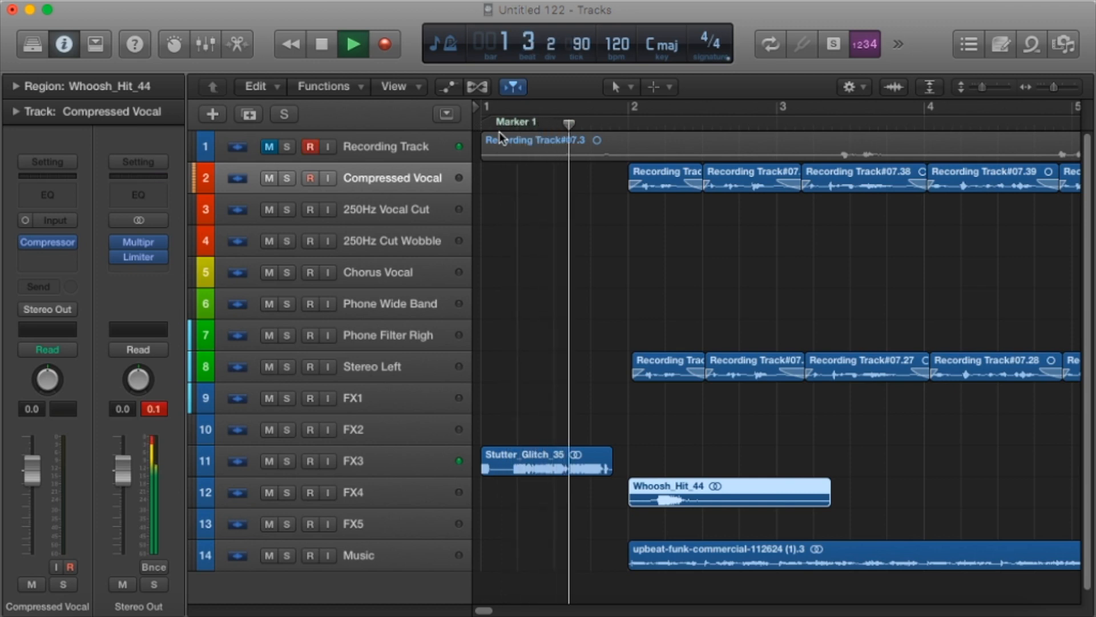
{"action": "key", "text": "space"}
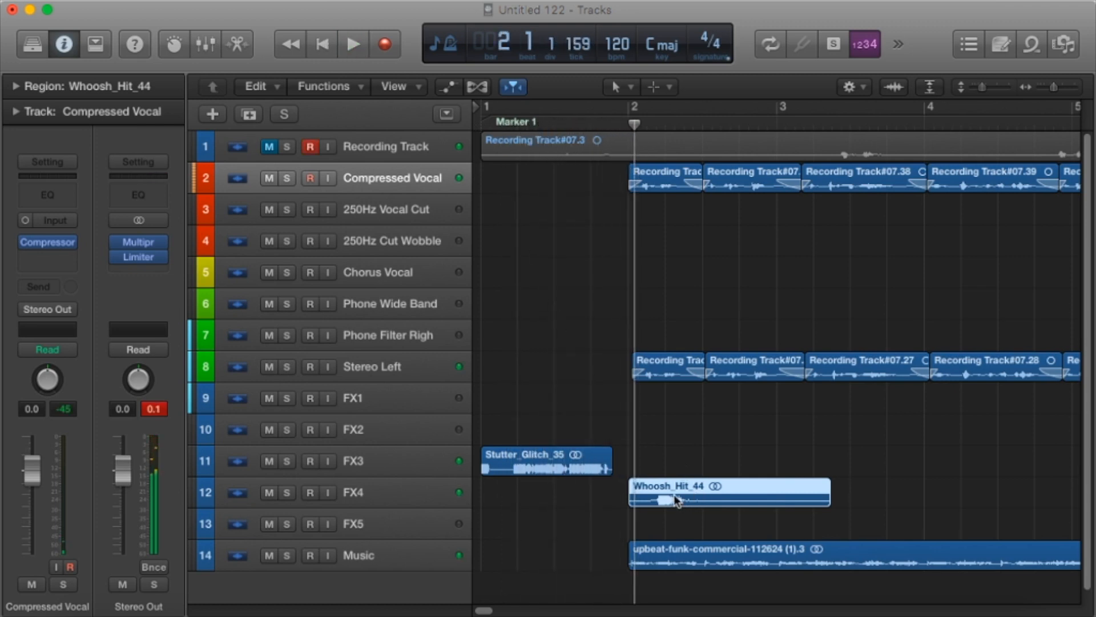
{"action": "left_click_drag", "start_coordinate": [660, 506], "coordinate": [642, 504]}
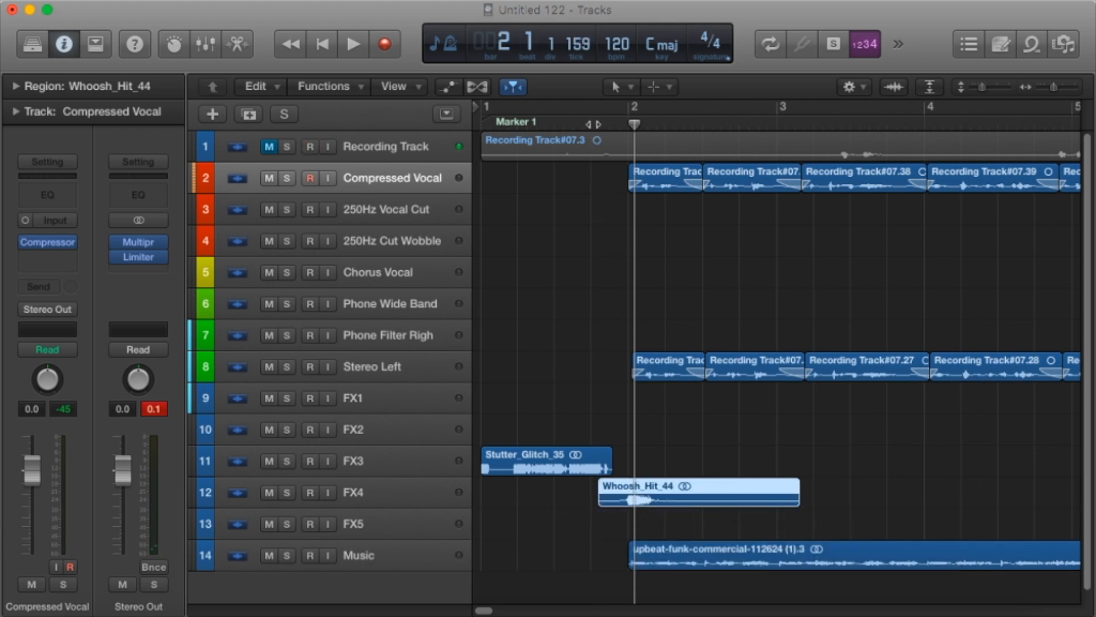
Play the opening with the shifted whoosh past bar 3, enlarge the track view, and return the playhead to the start.
{"action": "key", "text": "space"}
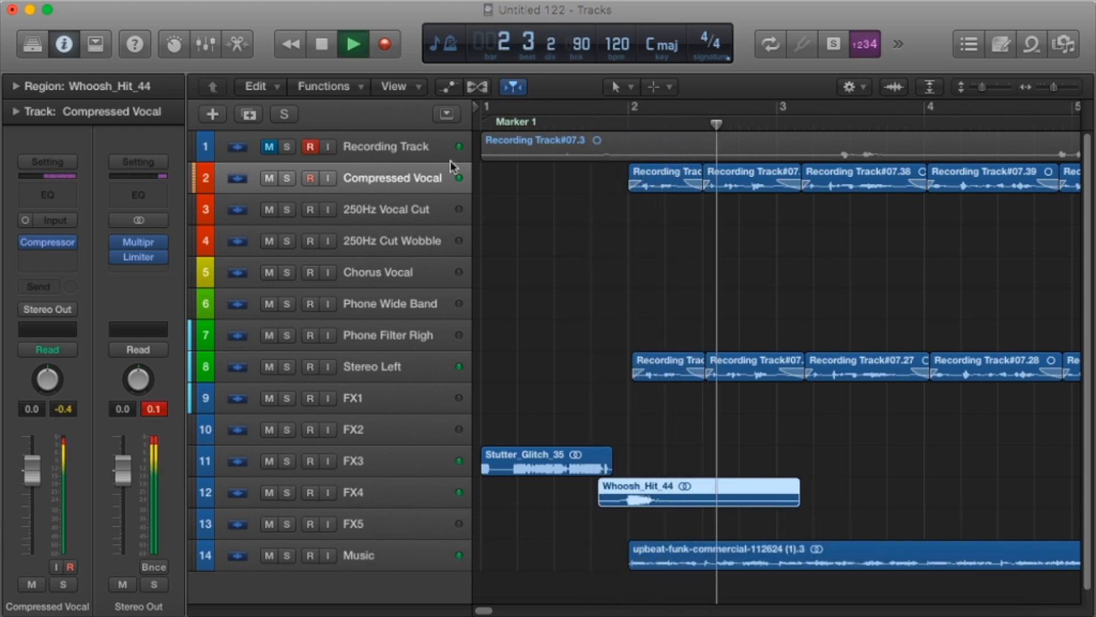
{"action": "key", "text": "Return"}
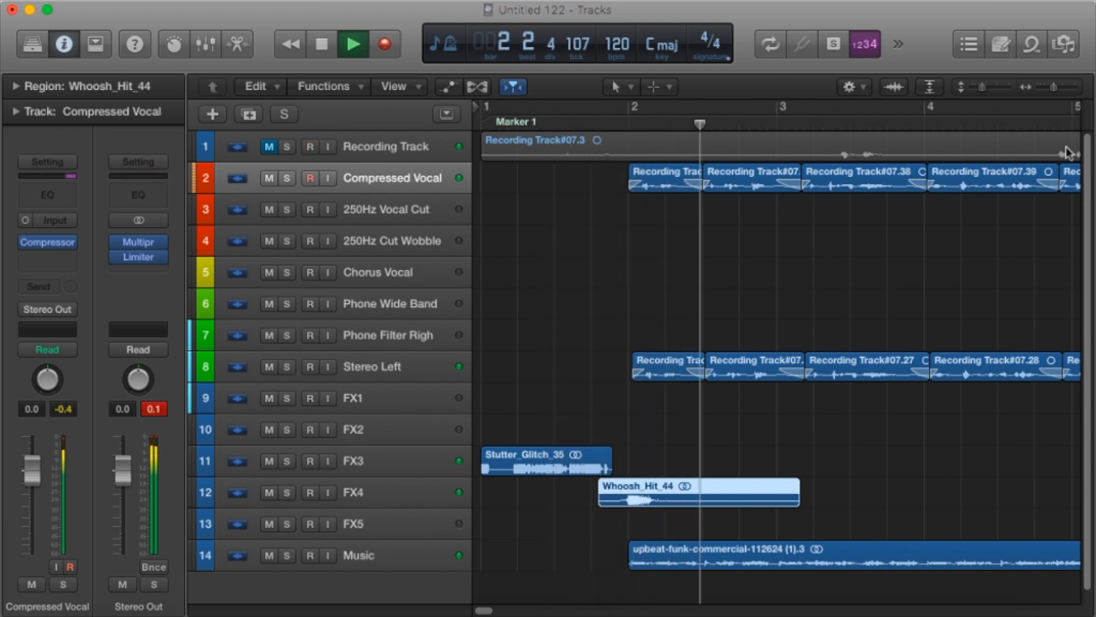
{"action": "left_click_drag", "start_coordinate": [1053, 87], "coordinate": [1055, 87]}
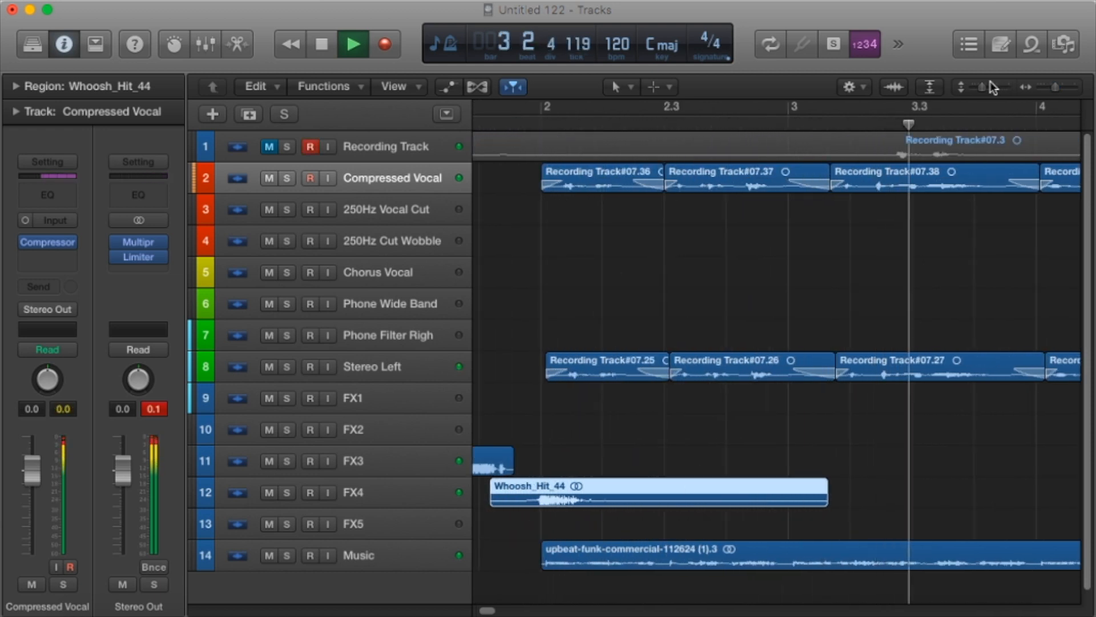
{"action": "left_click_drag", "start_coordinate": [986, 86], "coordinate": [989, 87]}
{"action": "key", "text": "space"}
{"action": "key", "text": "Return"}
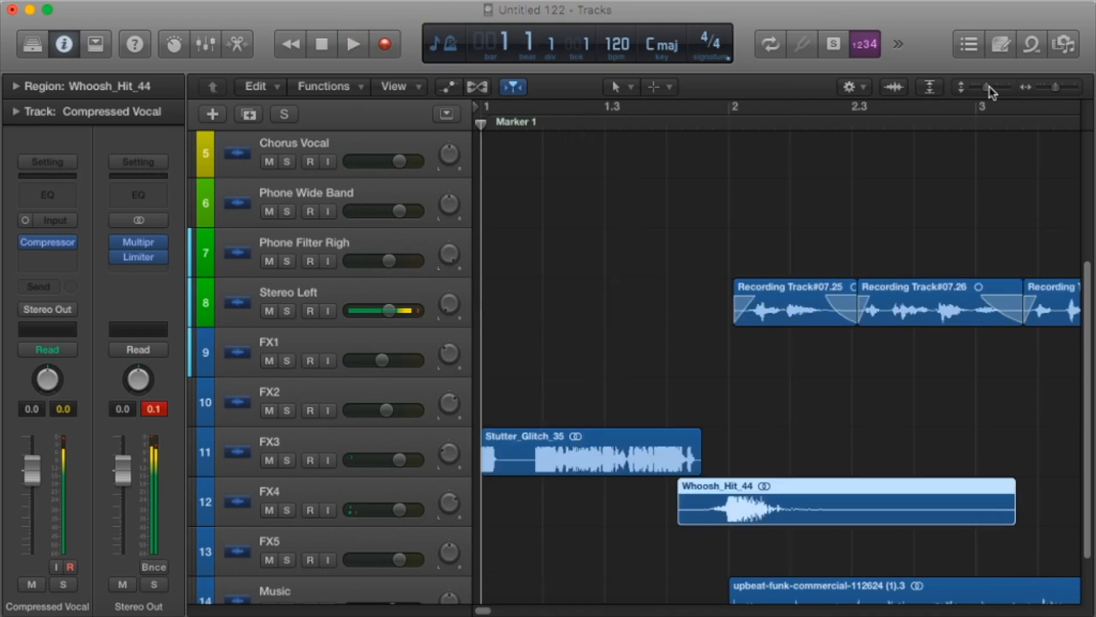
Move Stutter_Glitch_35 on FX3 to position 1 1 3 157 so it runs into bar 2, and play the mix until just before bar 5.
{"action": "left_click_drag", "start_coordinate": [683, 440], "coordinate": [730, 465]}
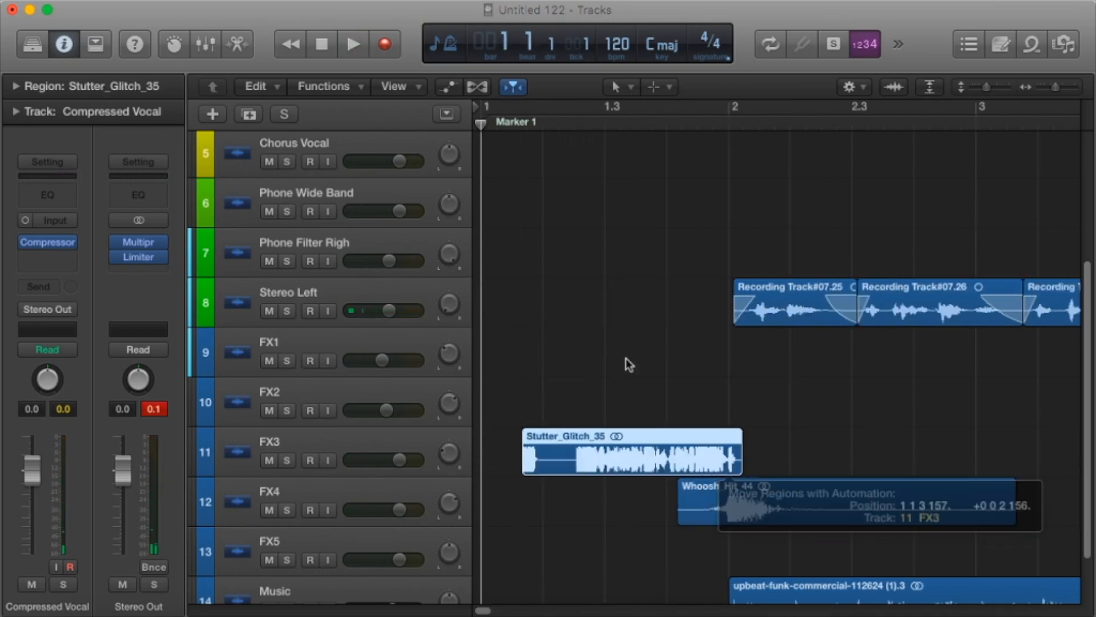
{"action": "left_click", "coordinate": [508, 120]}
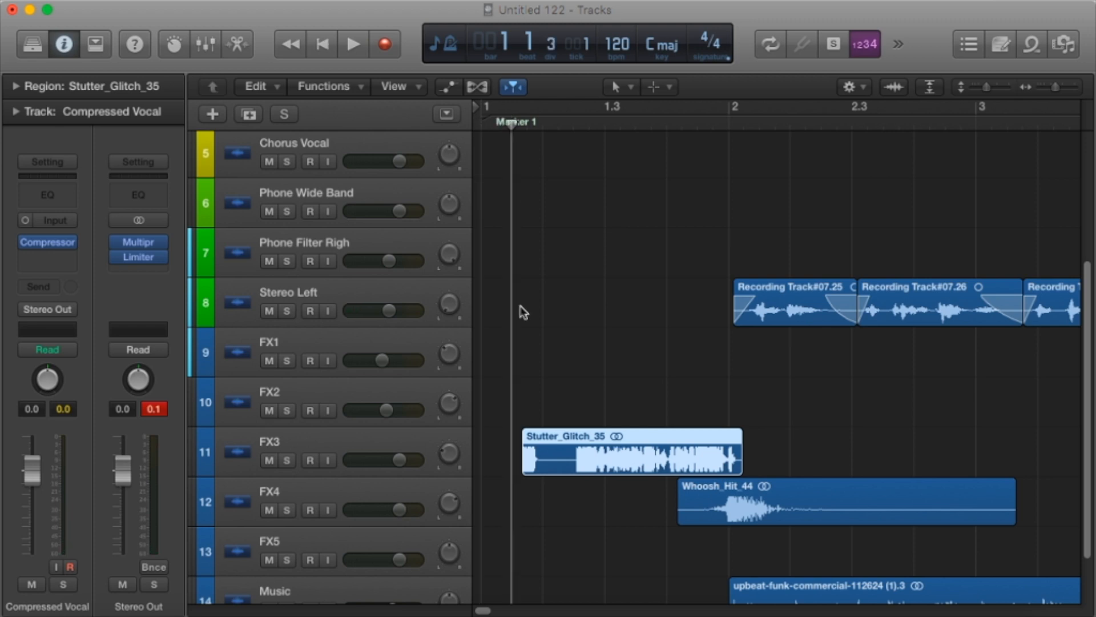
{"action": "key", "text": "space"}
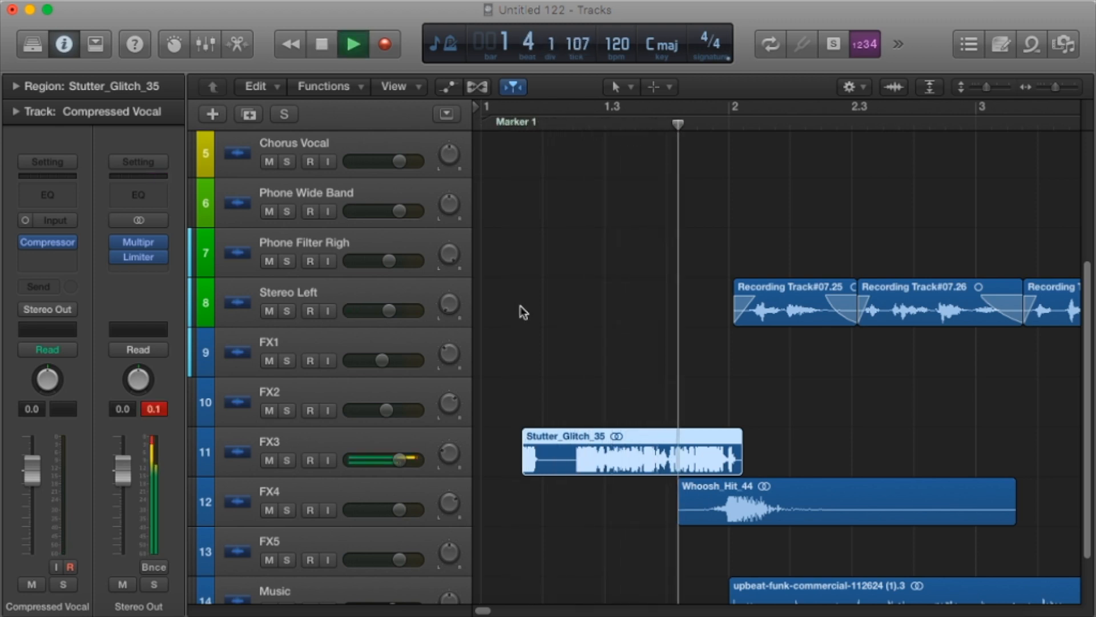
{"action": "left_click_drag", "start_coordinate": [1055, 87], "coordinate": [1049, 89]}
{"action": "left_click", "coordinate": [1048, 88]}
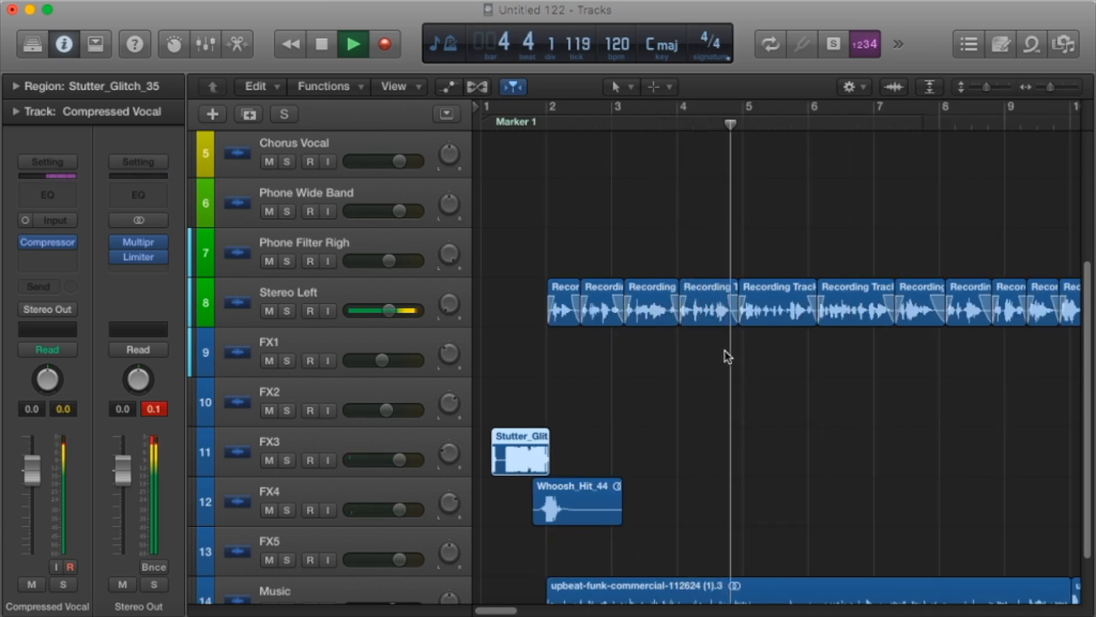
{"action": "key", "text": "space"}
Try pasting a copy of the Stereo Left vocal region at bar 4 onto the Phone Wide Band track at about 4 2.
{"action": "left_click", "coordinate": [715, 312]}
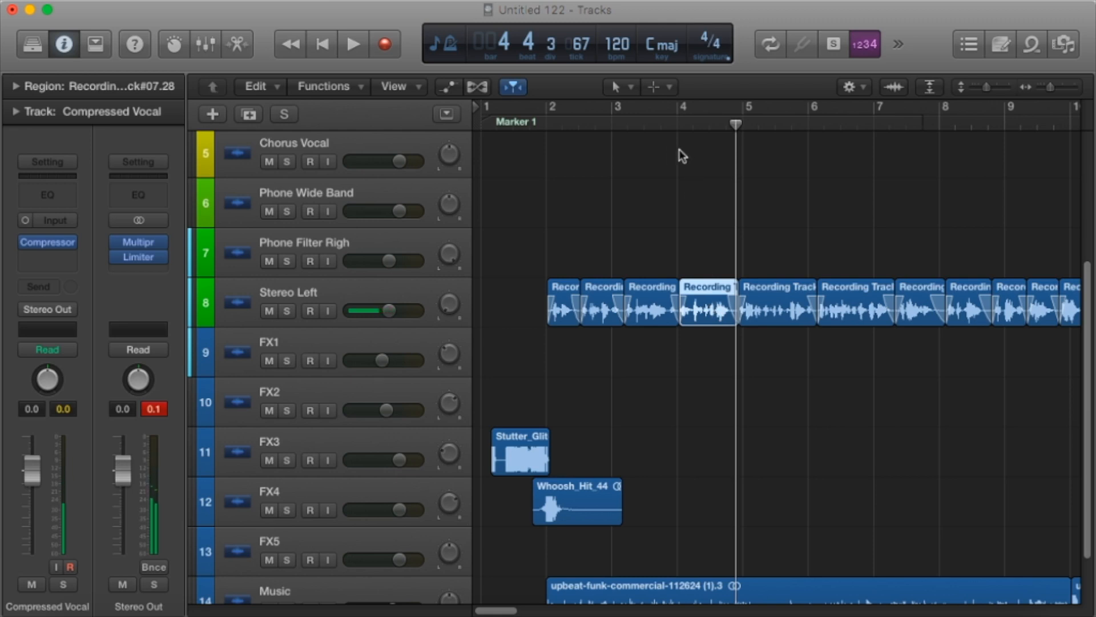
{"action": "left_click", "coordinate": [683, 127]}
{"action": "left_click_drag", "start_coordinate": [693, 119], "coordinate": [696, 120]}
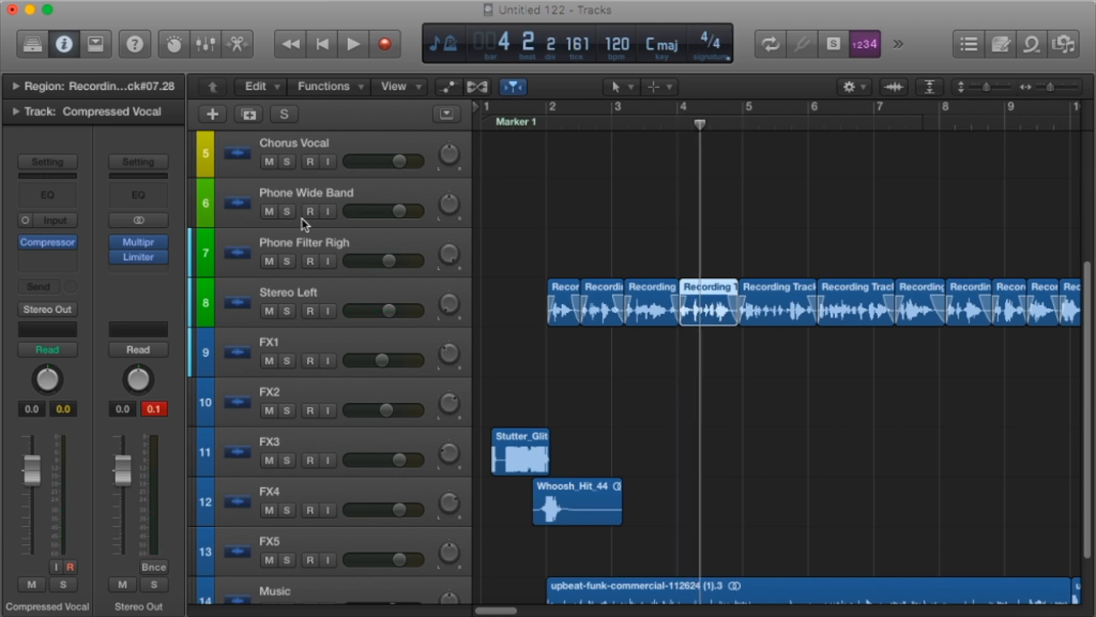
{"action": "left_click", "coordinate": [345, 192]}
{"action": "key", "text": "super+v"}
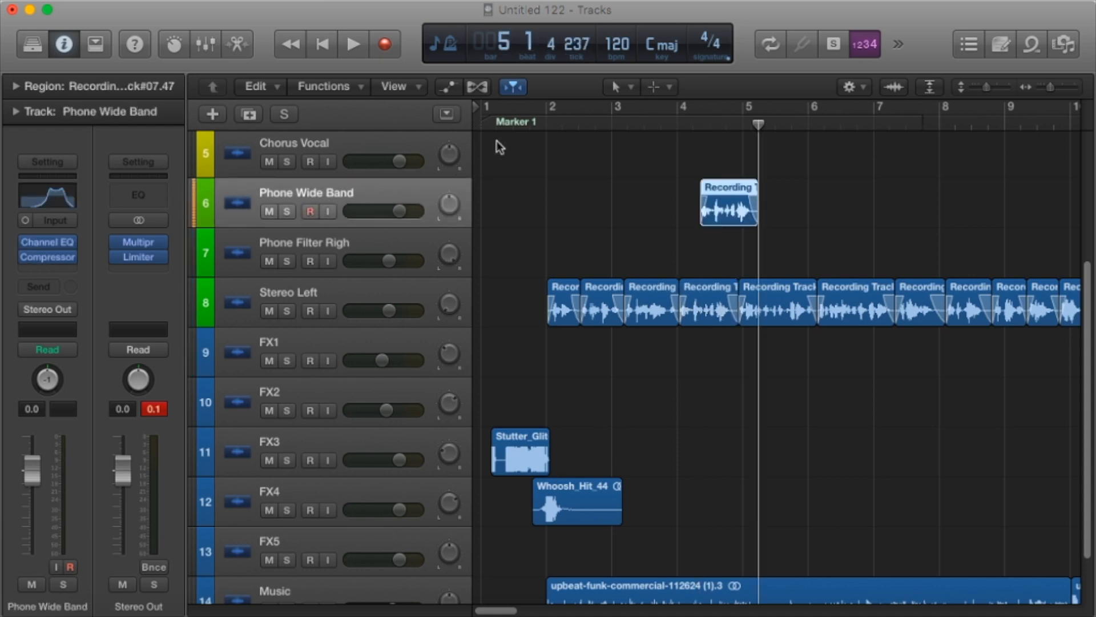
Play the mix with the pasted Phone Wide Band region, nudge that region slightly earlier, and delete it.
{"action": "left_click", "coordinate": [537, 125]}
{"action": "key", "text": "space"}
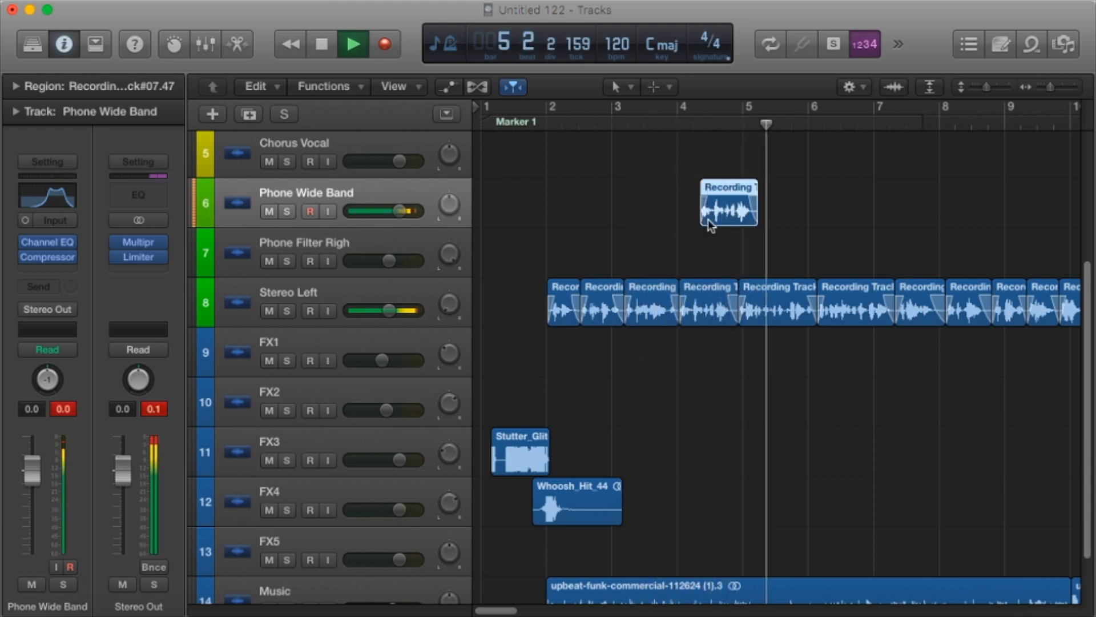
{"action": "left_click_drag", "start_coordinate": [718, 215], "coordinate": [712, 216]}
{"action": "key", "text": "space"}
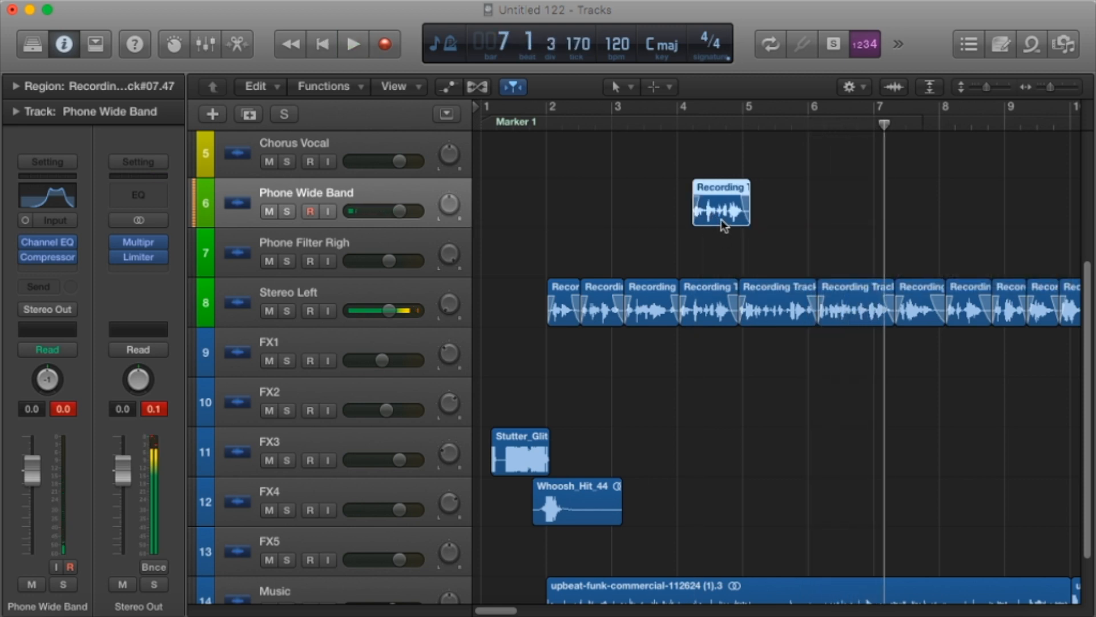
{"action": "key", "text": "Delete"}
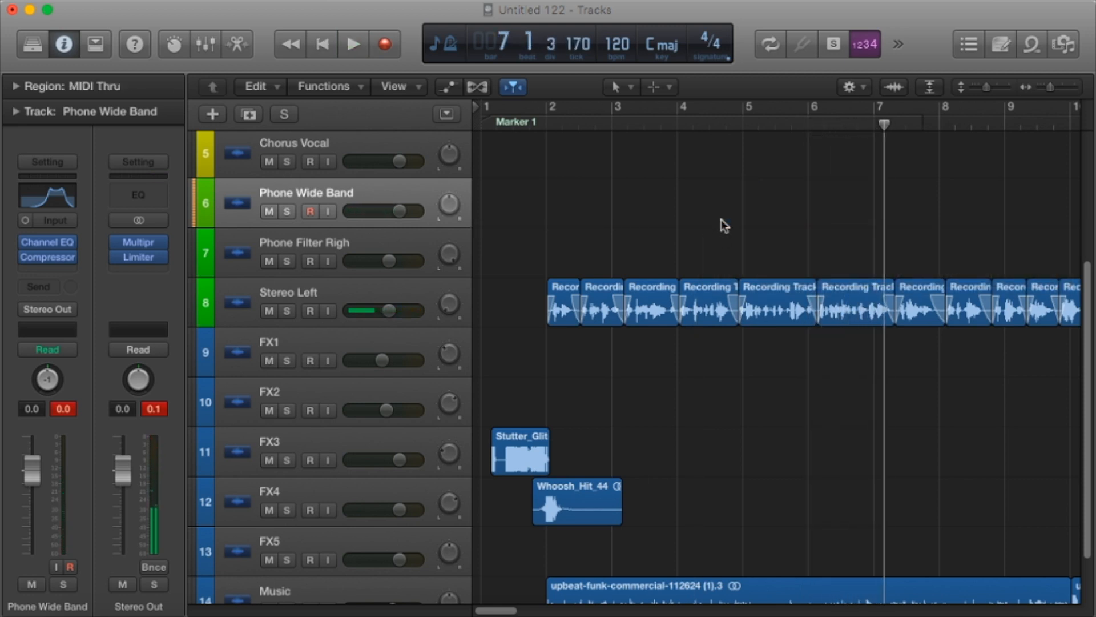
Move the Stereo Left vocal region at bar 4 up to the Phone Wide Band track, and play from between bars 3 and 4.
{"action": "left_click_drag", "start_coordinate": [715, 304], "coordinate": [697, 214]}
{"action": "left_click", "coordinate": [644, 123]}
{"action": "key", "text": "space"}
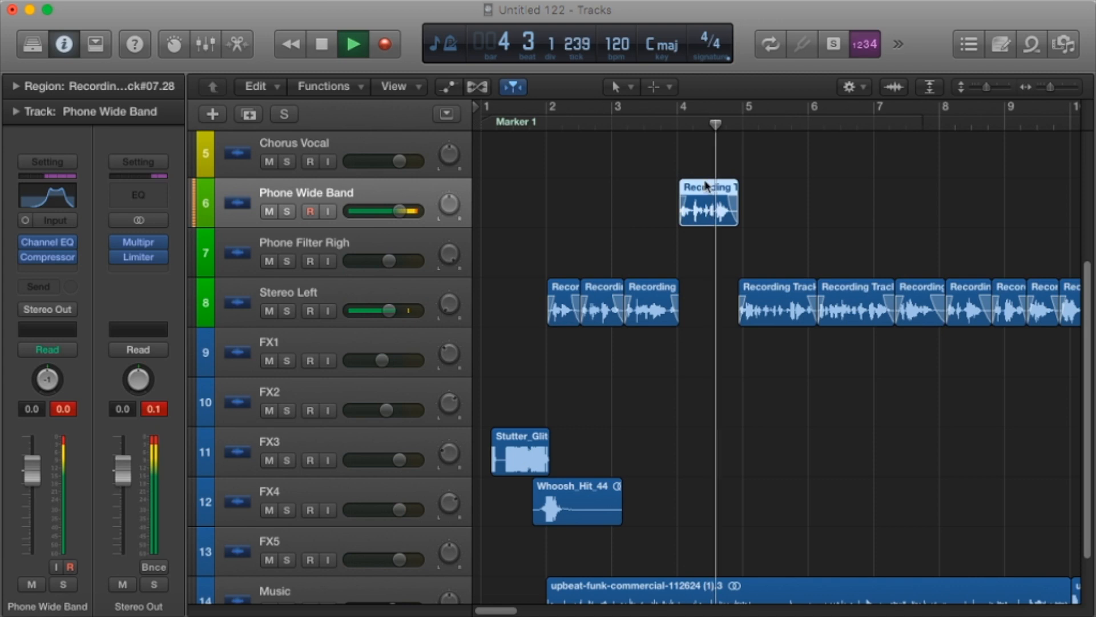
Delete the Compressed Vocal region at bar 4 and stop playback.
{"action": "scroll", "coordinate": [714, 188], "scroll_direction": "up", "scroll_amount": 2}
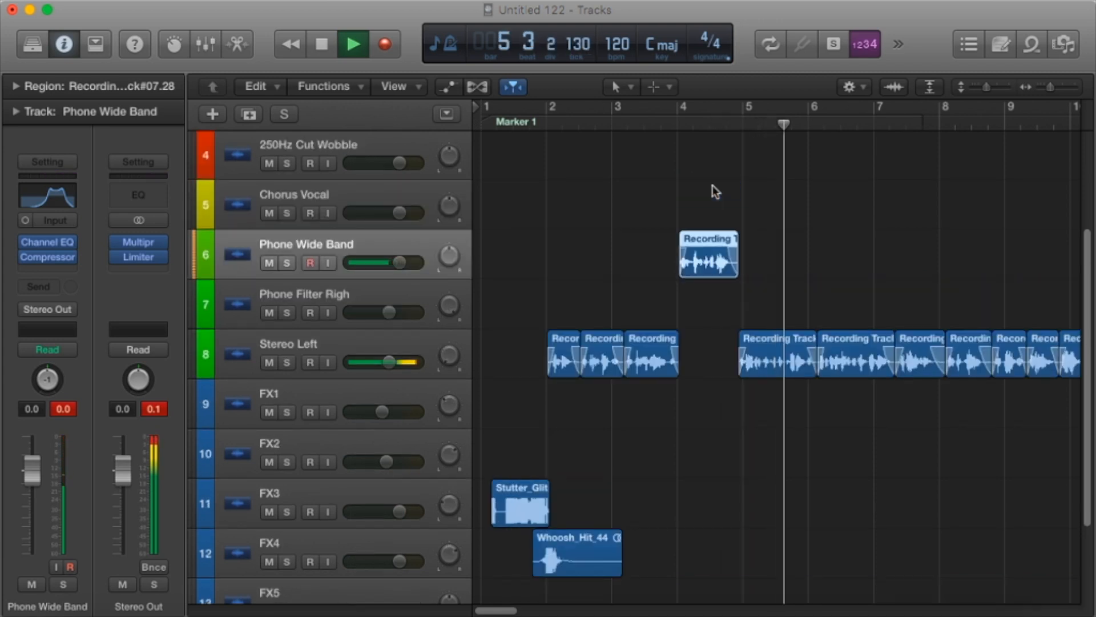
{"action": "scroll", "coordinate": [708, 206], "scroll_direction": "up", "scroll_amount": 5}
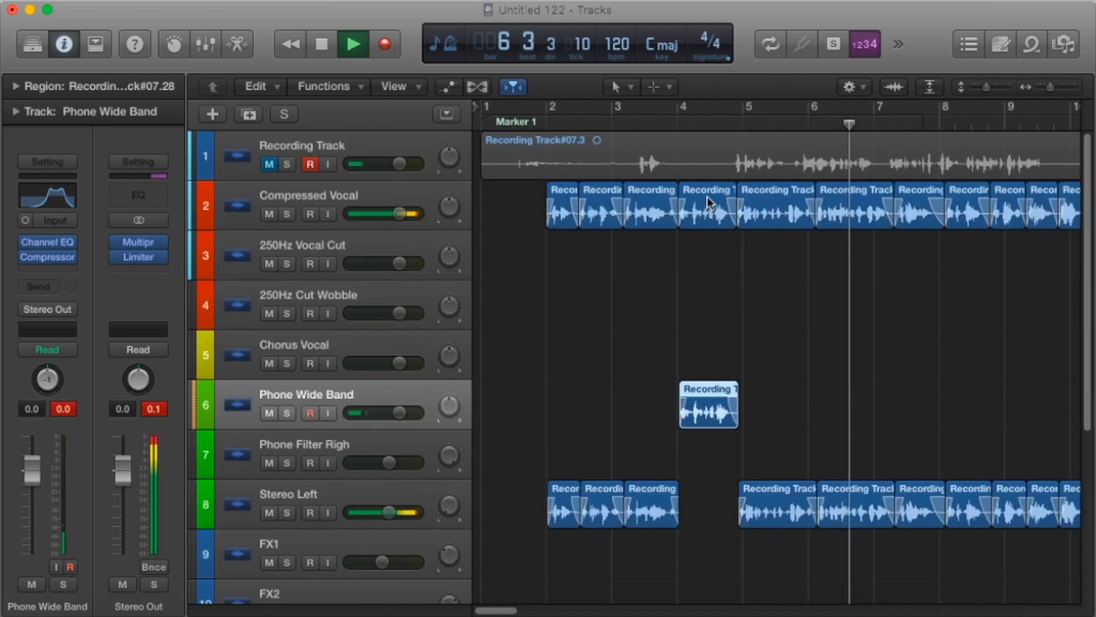
{"action": "left_click", "coordinate": [707, 197]}
{"action": "key", "text": "Delete"}
{"action": "key", "text": "space"}
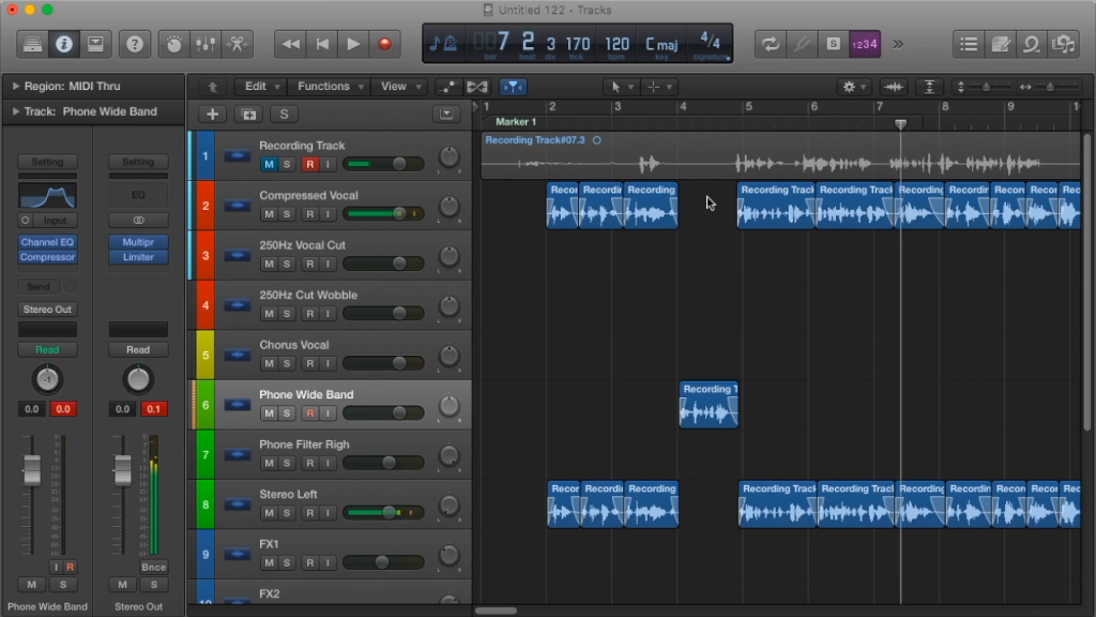
Play the mix from about halfway through bar 3 to check the Phone Wide Band phrase, and stop at about bar 7.
{"action": "left_click", "coordinate": [651, 127]}
{"action": "key", "text": "space"}
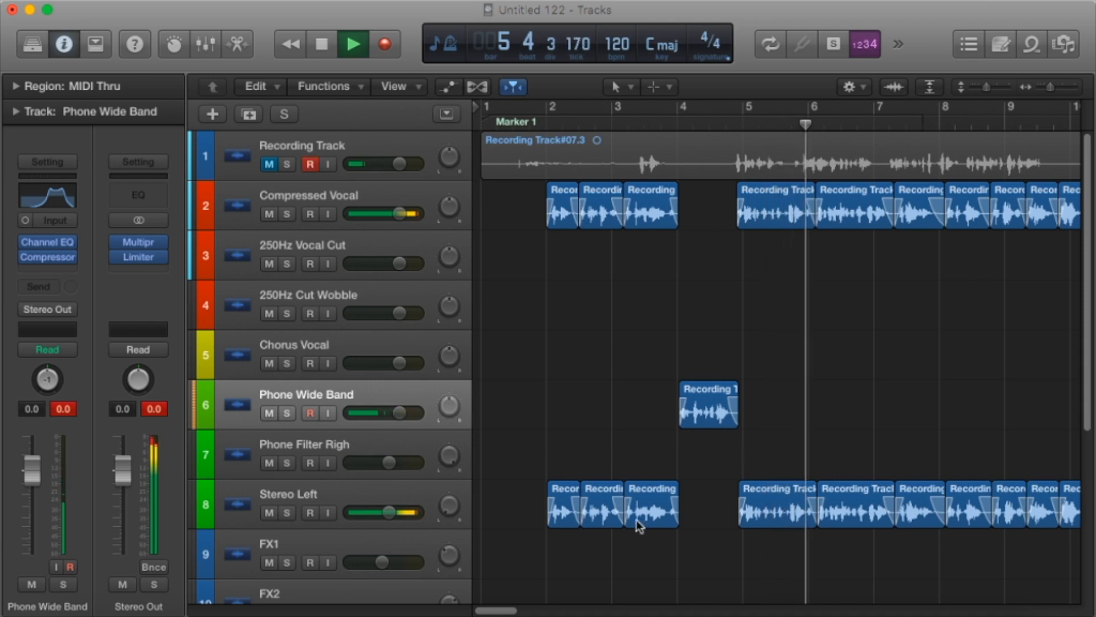
{"action": "scroll", "coordinate": [641, 521], "scroll_direction": "down", "scroll_amount": 2}
{"action": "scroll", "coordinate": [644, 524], "scroll_direction": "down", "scroll_amount": 5}
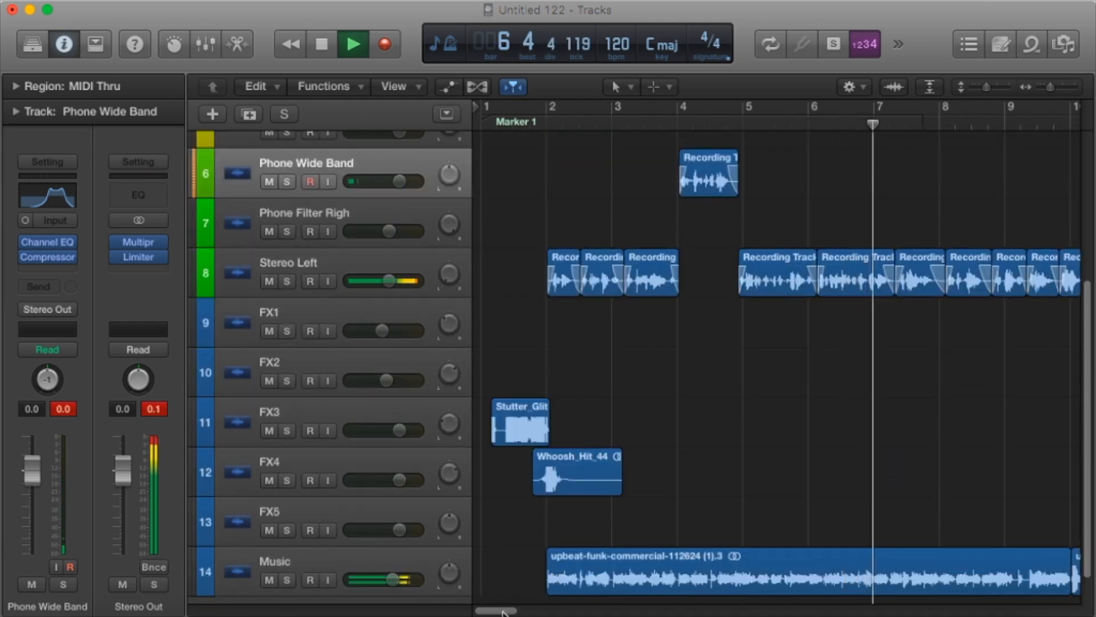
{"action": "key", "text": "space"}
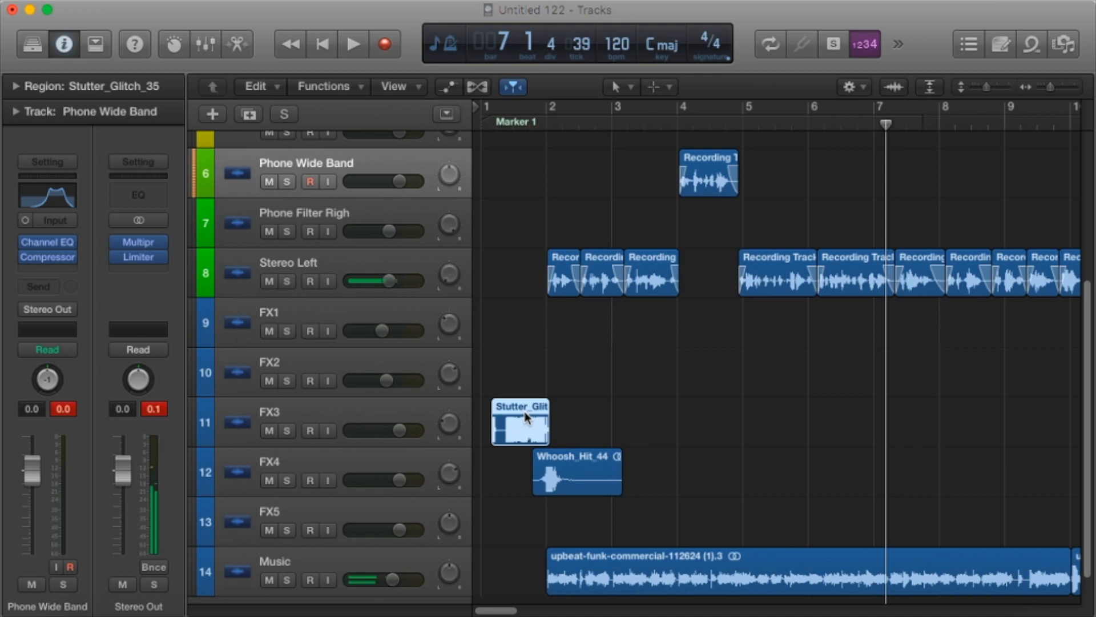
Replace the Stutter_Glitch_35 region on FX3 with Stutter_Glitch_14.wav ending just before bar 2, and play from the new effect.
{"action": "key", "text": "Delete"}
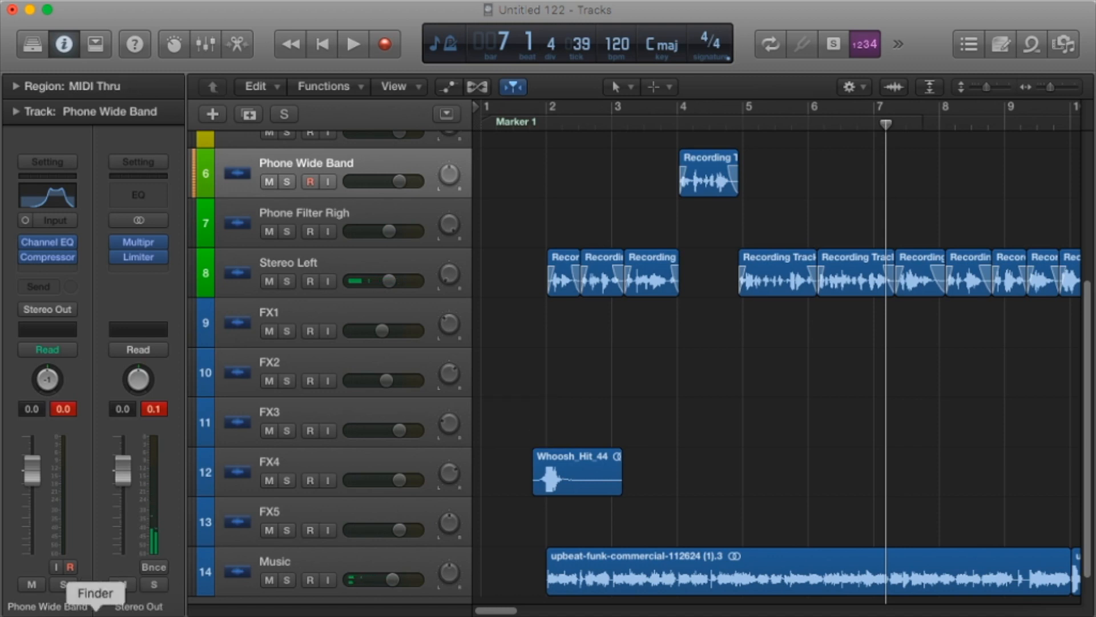
{"action": "left_click", "coordinate": [95, 610]}
{"action": "left_click", "coordinate": [902, 160]}
{"action": "scroll", "coordinate": [902, 160], "scroll_direction": "up", "scroll_amount": 5}
{"action": "left_click_drag", "start_coordinate": [892, 165], "coordinate": [525, 446]}
{"action": "left_click", "coordinate": [511, 114]}
{"action": "key", "text": "space"}
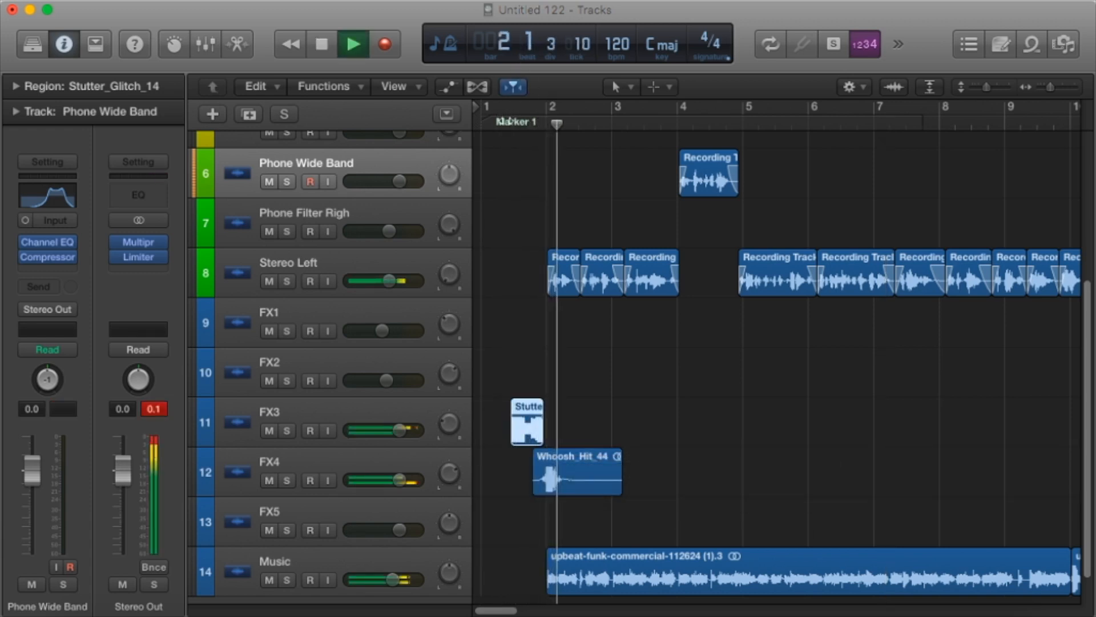
Replay the jingle from early in bar 1, adjust the FX4 track's pan slightly, and stop playback at about bar 10.
{"action": "left_click", "coordinate": [502, 123]}
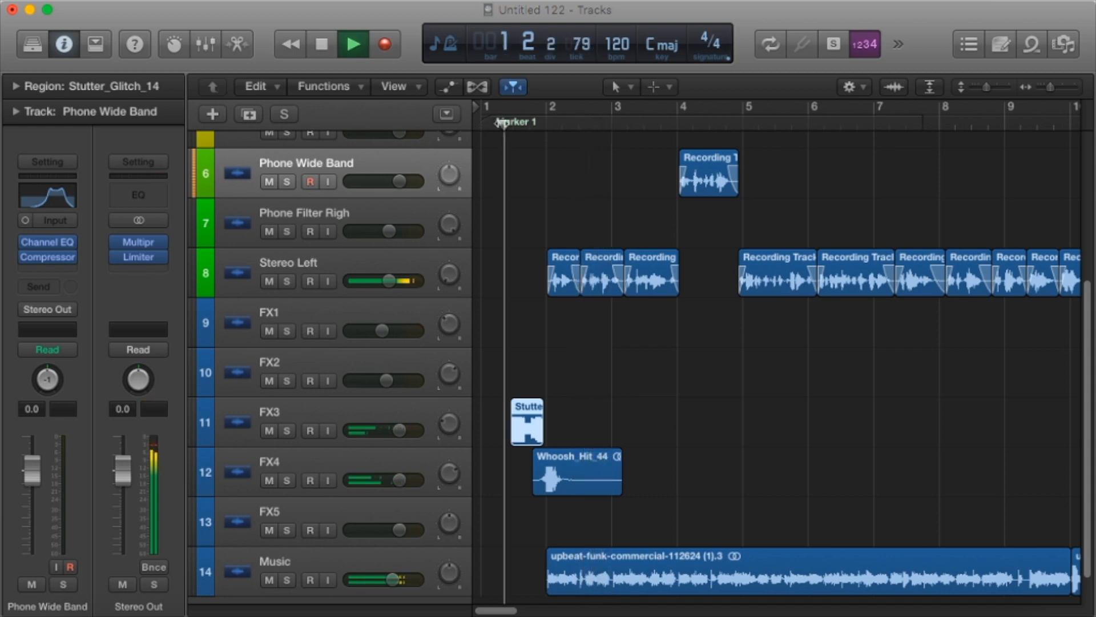
{"action": "left_click_drag", "start_coordinate": [449, 474], "coordinate": [449, 484]}
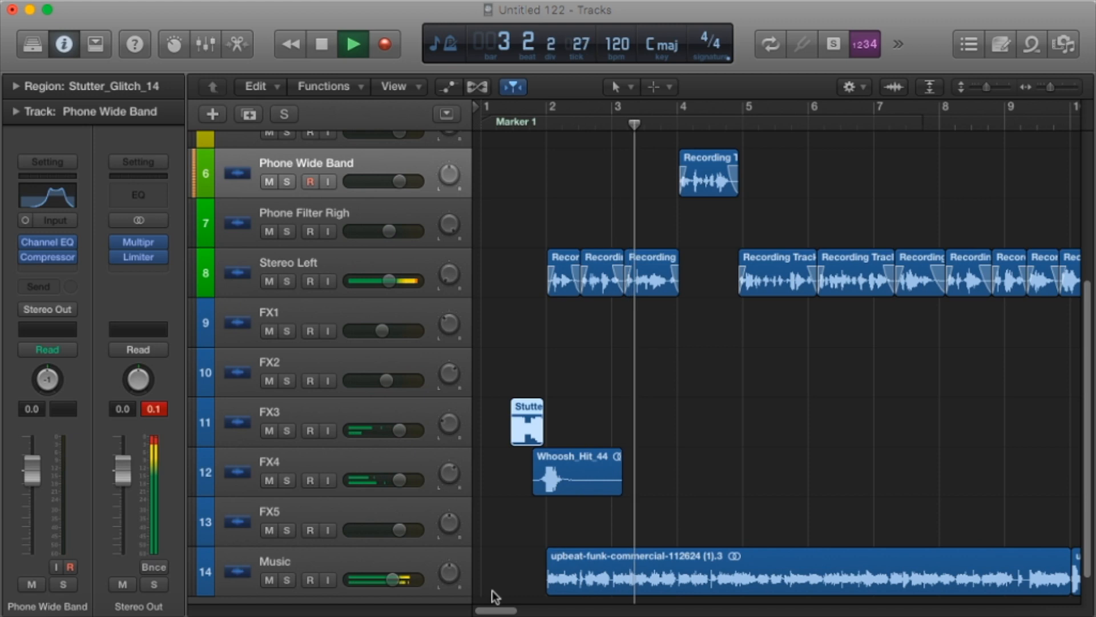
{"action": "left_click_drag", "start_coordinate": [497, 610], "coordinate": [512, 610]}
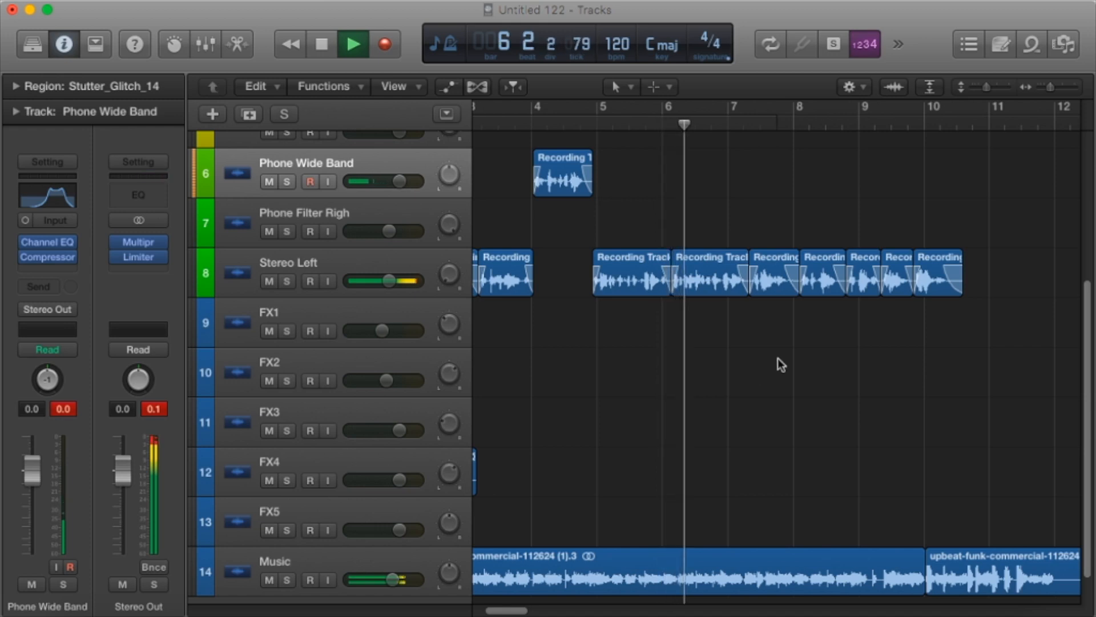
{"action": "scroll", "coordinate": [797, 392], "scroll_direction": "up", "scroll_amount": 1}
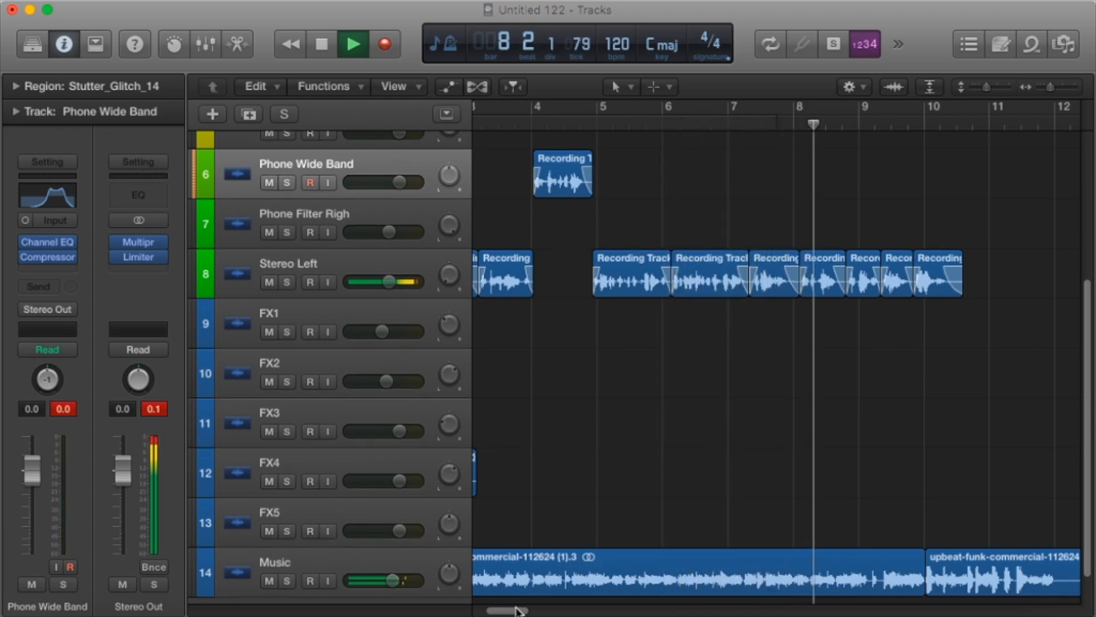
{"action": "left_click_drag", "start_coordinate": [516, 610], "coordinate": [523, 609]}
{"action": "scroll", "coordinate": [622, 475], "scroll_direction": "down", "scroll_amount": 2}
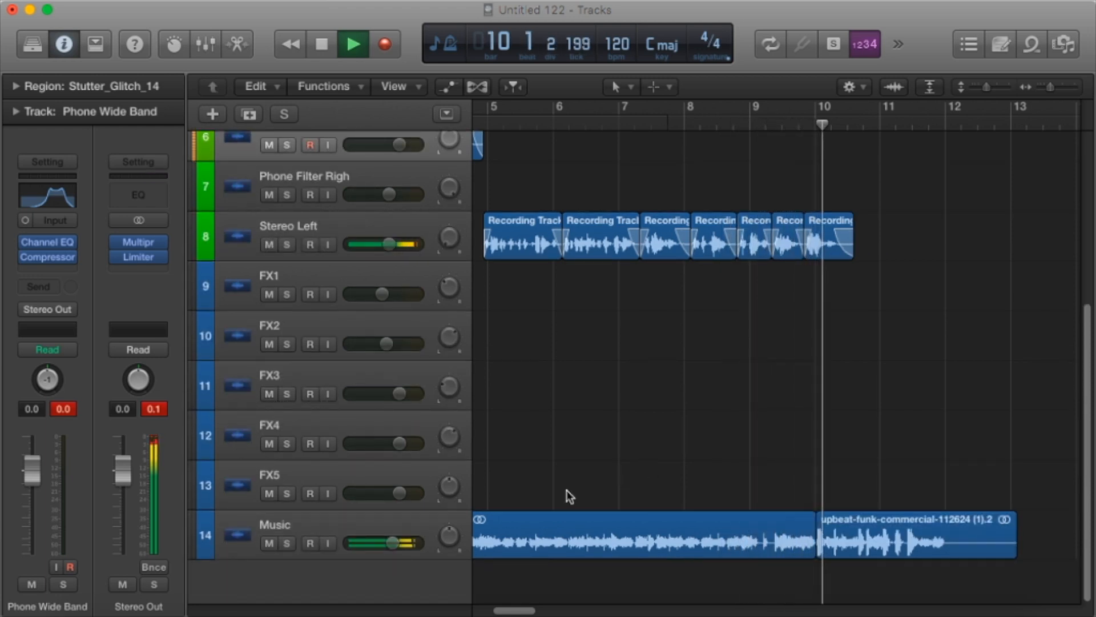
{"action": "key", "text": "space"}
Find Impacts 13.wav in the Radio Imaging SFX Vol.3 Impacts folder and place it on the FX4 track at bar 10.
{"action": "left_click", "coordinate": [96, 611]}
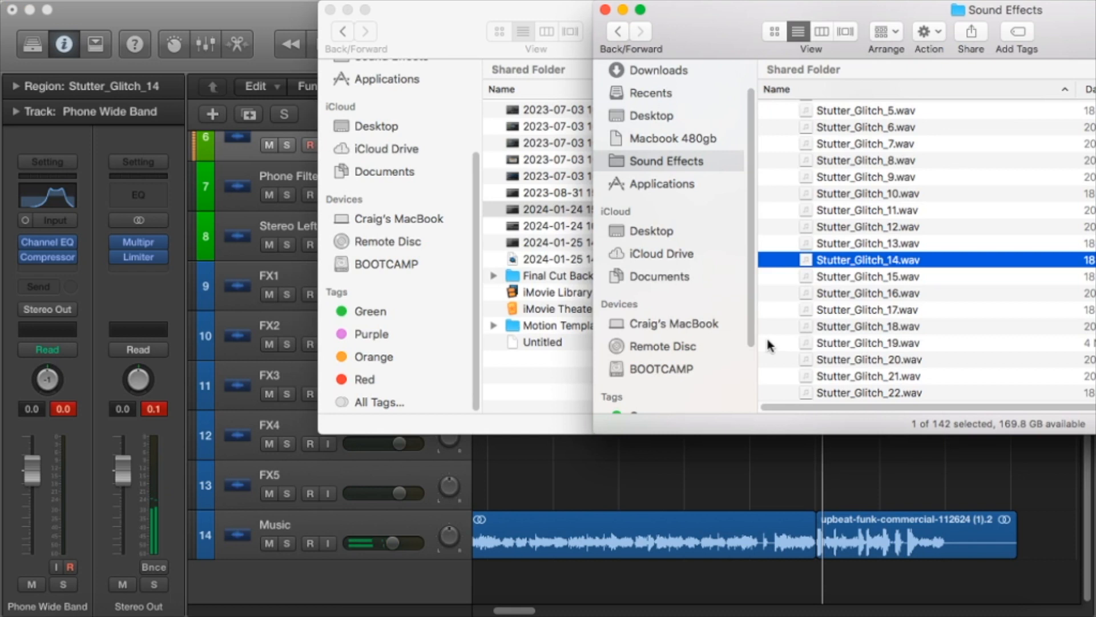
{"action": "left_click", "coordinate": [873, 308]}
{"action": "scroll", "coordinate": [873, 305], "scroll_direction": "down", "scroll_amount": 10}
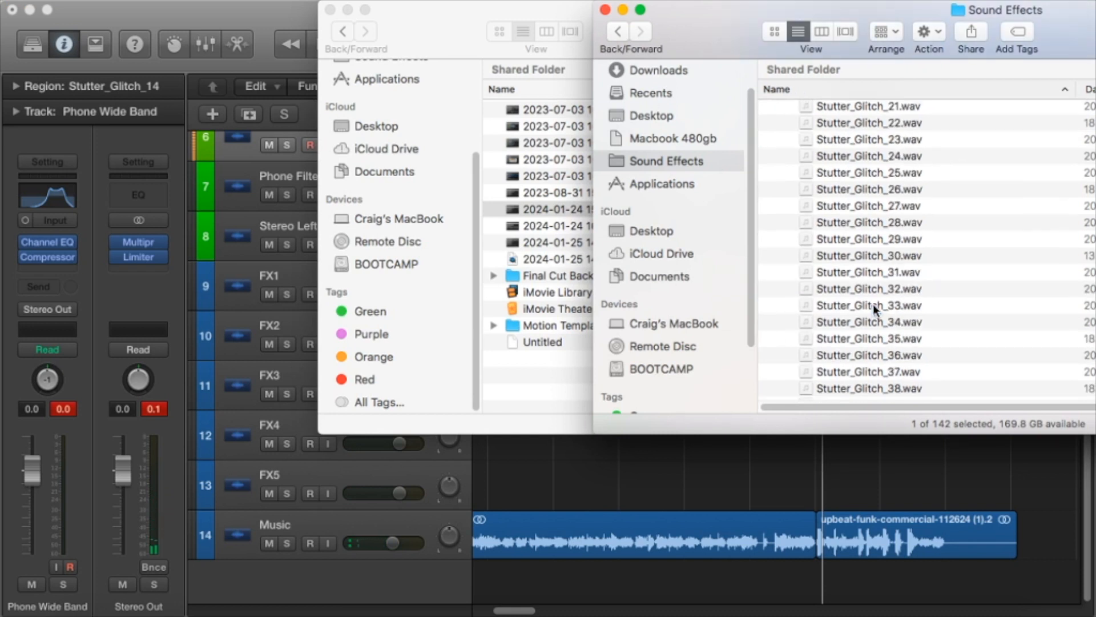
{"action": "scroll", "coordinate": [872, 308], "scroll_direction": "down", "scroll_amount": 15}
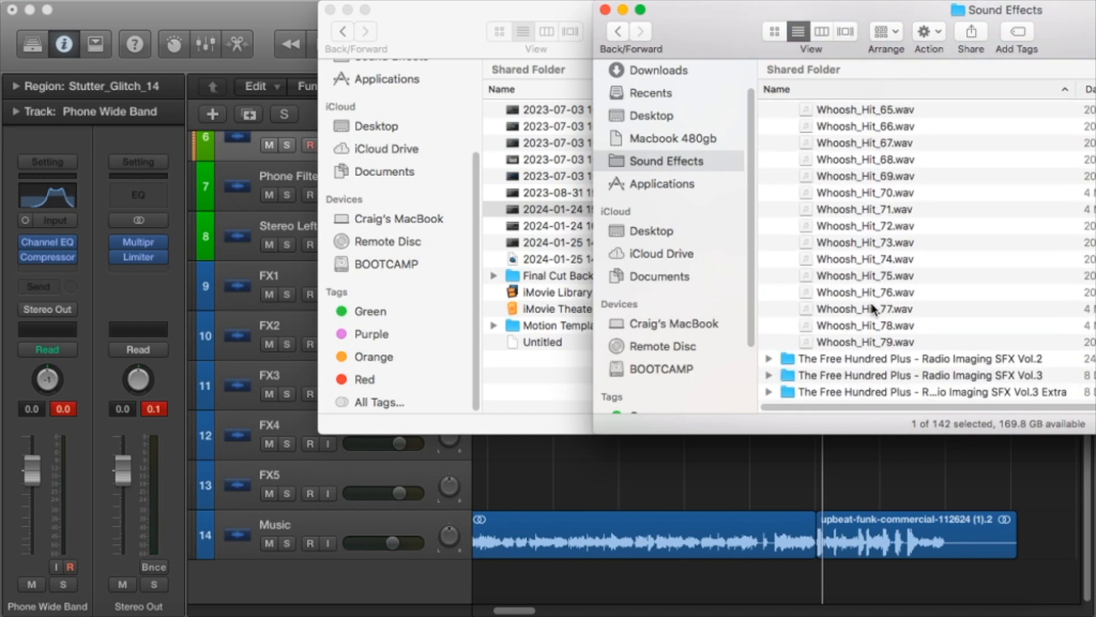
{"action": "scroll", "coordinate": [854, 354], "scroll_direction": "down", "scroll_amount": 5}
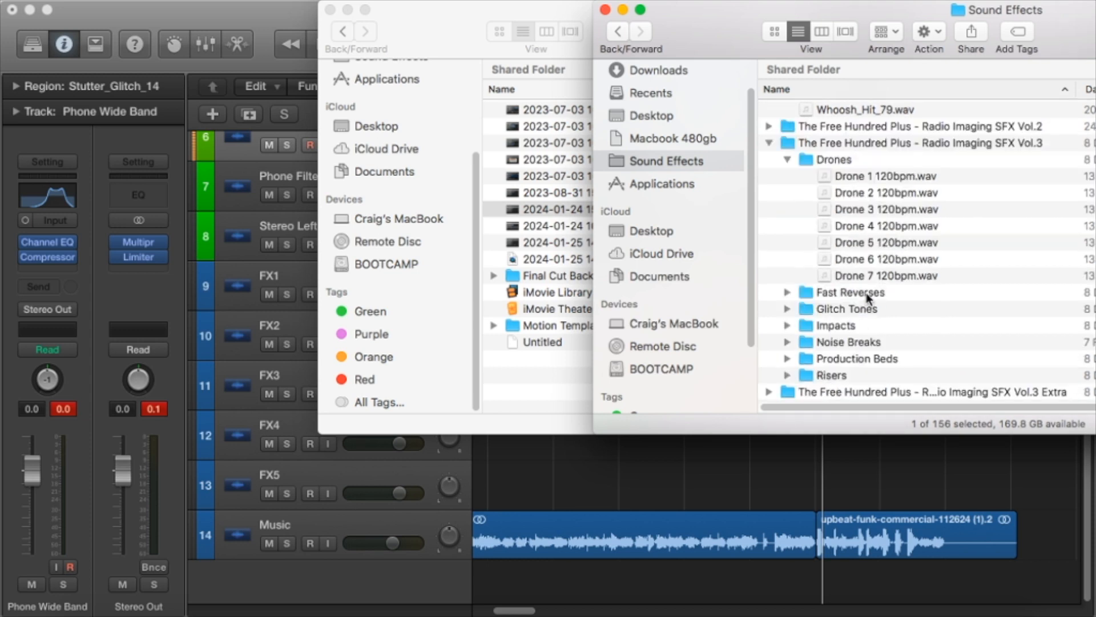
{"action": "left_click", "coordinate": [852, 326]}
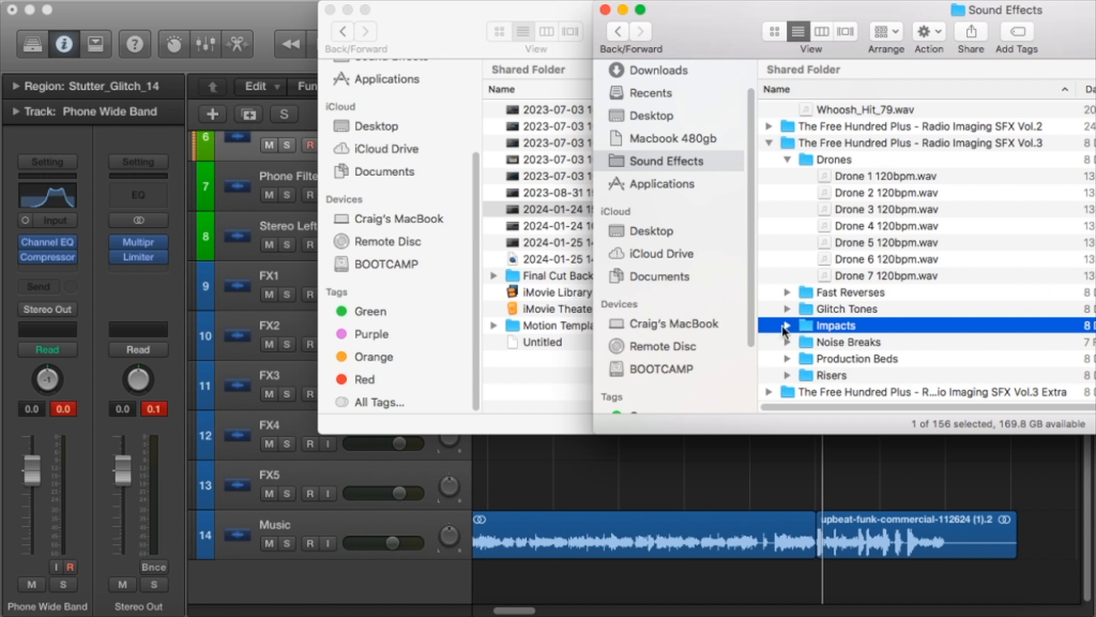
{"action": "left_click", "coordinate": [787, 325]}
{"action": "scroll", "coordinate": [874, 348], "scroll_direction": "down", "scroll_amount": 5}
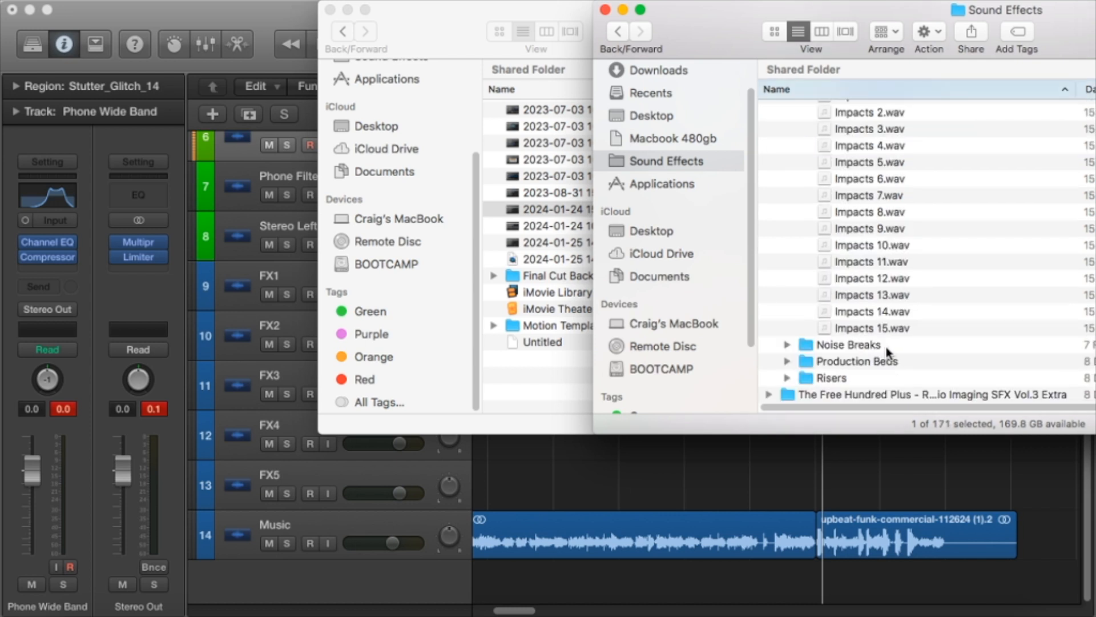
{"action": "left_click", "coordinate": [880, 297]}
{"action": "left_click_drag", "start_coordinate": [826, 359], "coordinate": [830, 440]}
Play the ending with the impact from about 9 4, and replay it from about halfway through bar 8.
{"action": "left_click", "coordinate": [798, 124]}
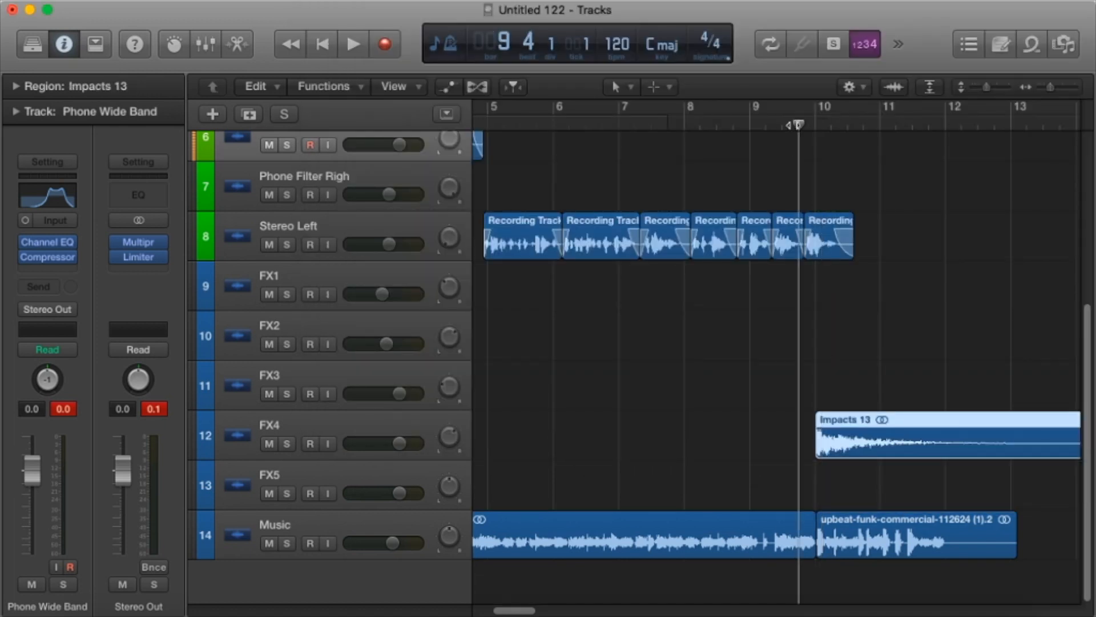
{"action": "key", "text": "space"}
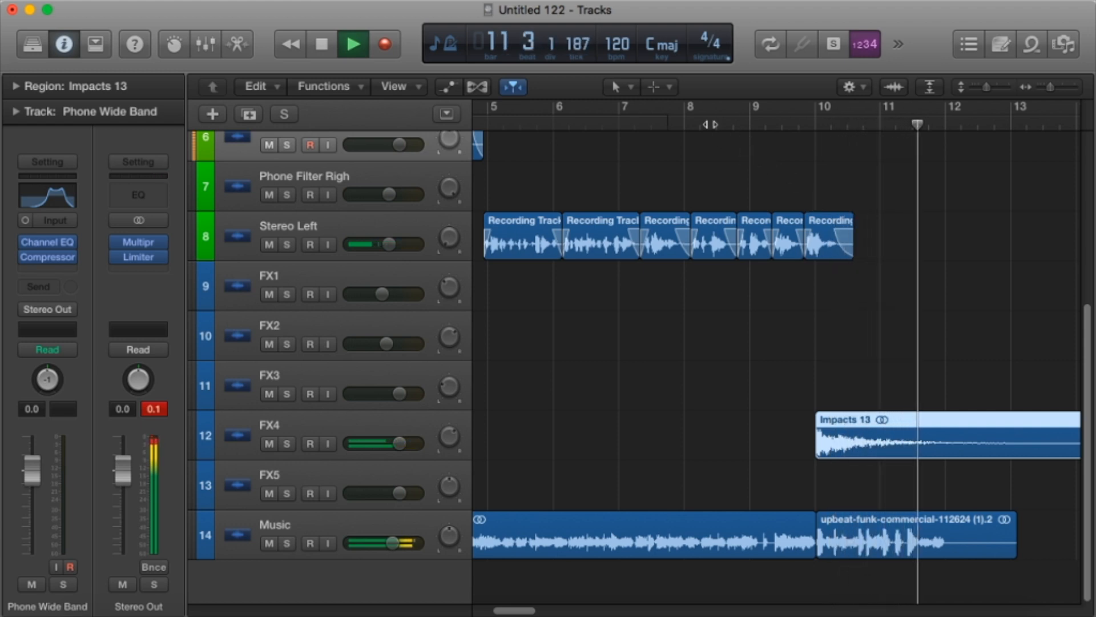
{"action": "left_click", "coordinate": [715, 125]}
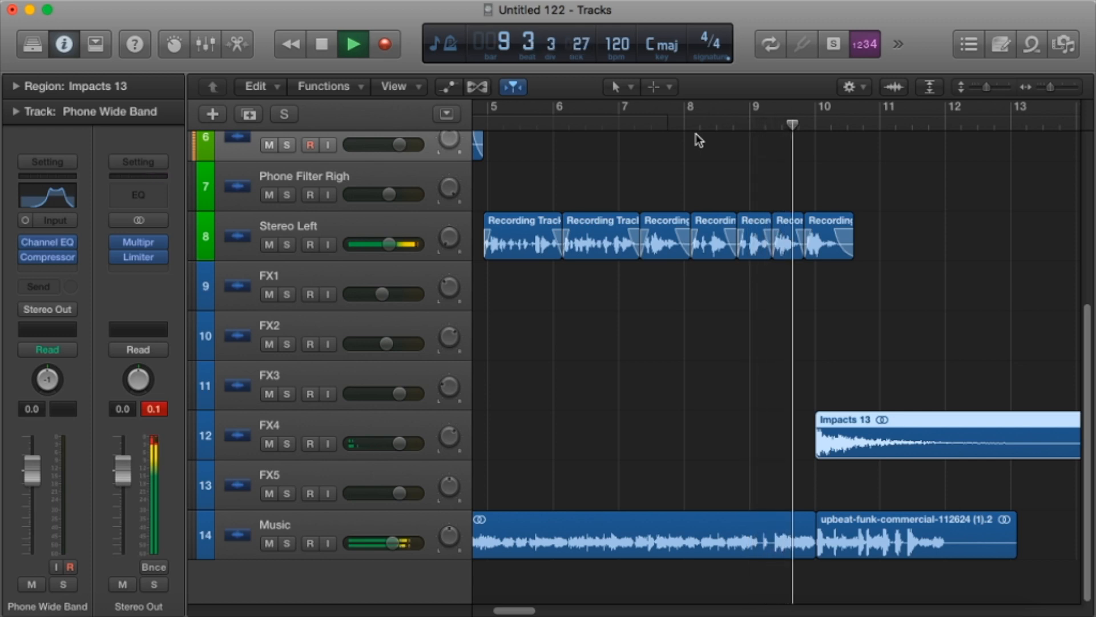
Search the loop library for "riser" and preview Disco Riser Guitar and Electro Riser 03.
{"action": "left_click", "coordinate": [1037, 49]}
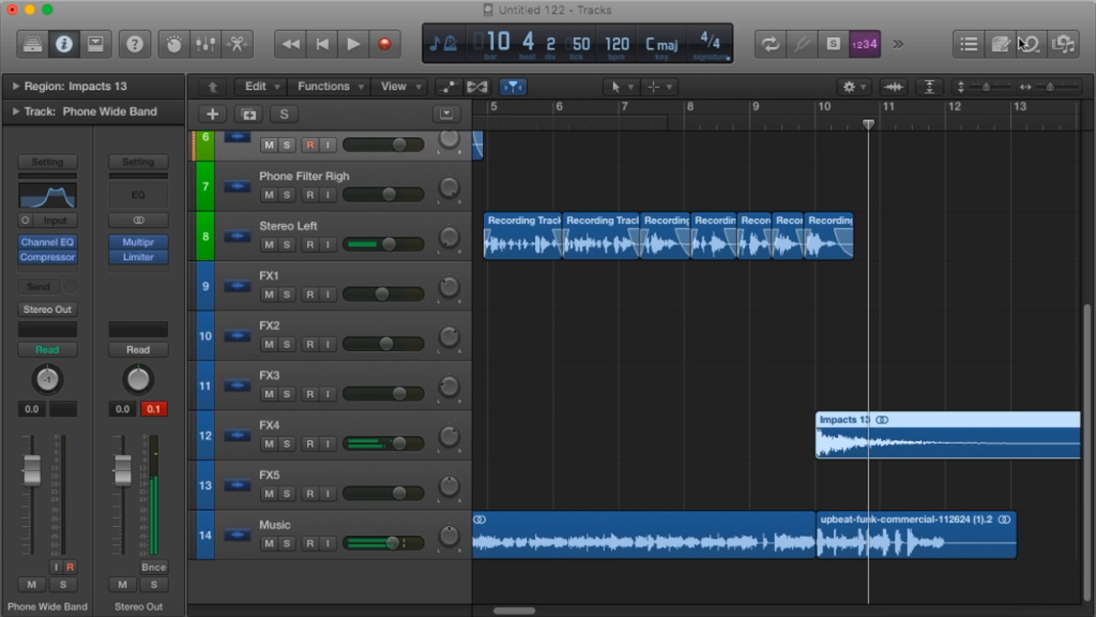
{"action": "left_click", "coordinate": [828, 115]}
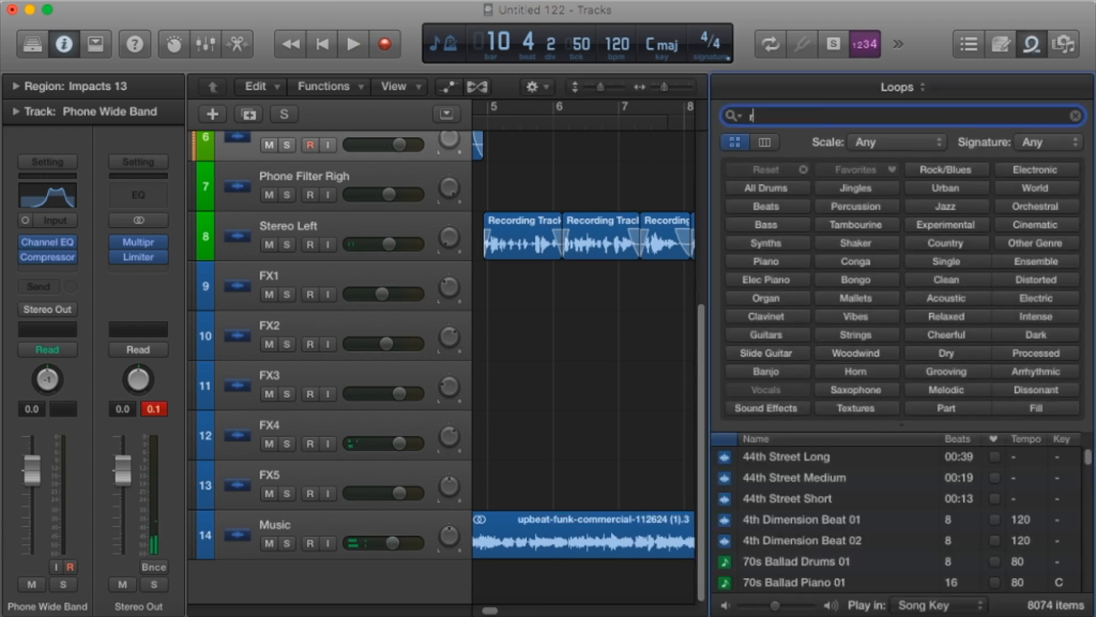
{"action": "type", "text": "riser"}
{"action": "key", "text": "Return"}
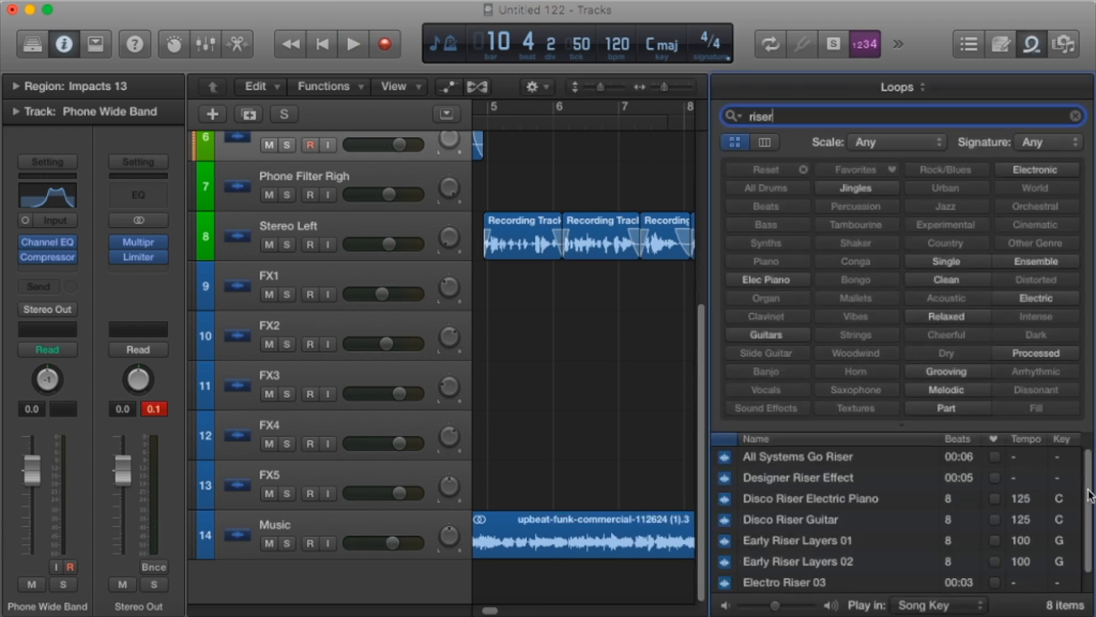
{"action": "left_click", "coordinate": [817, 517]}
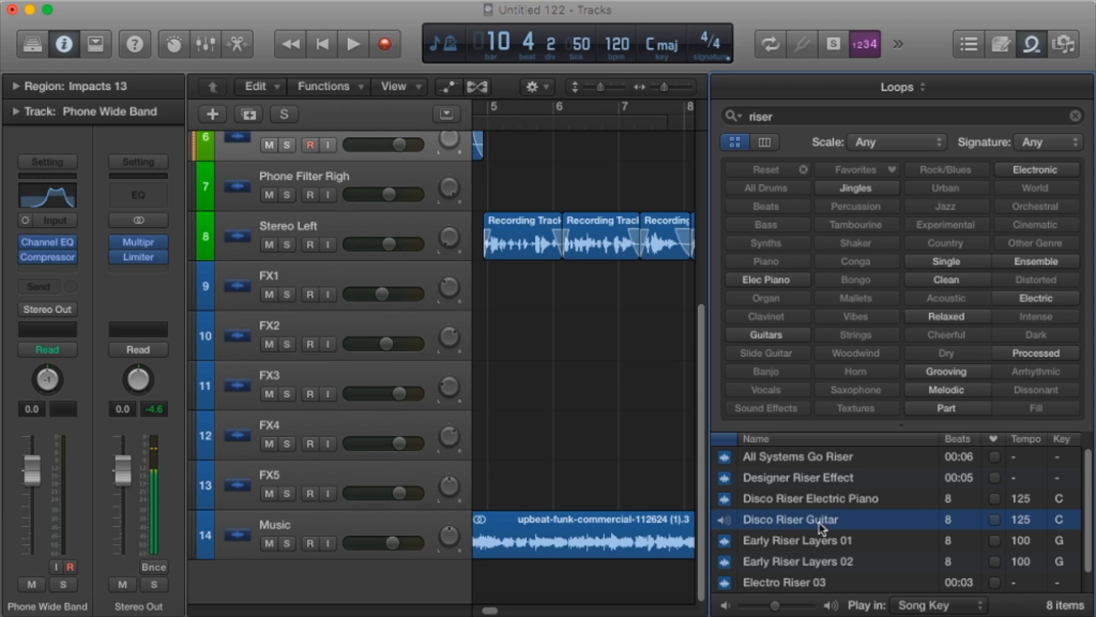
{"action": "key", "text": "space"}
{"action": "left_click", "coordinate": [786, 583]}
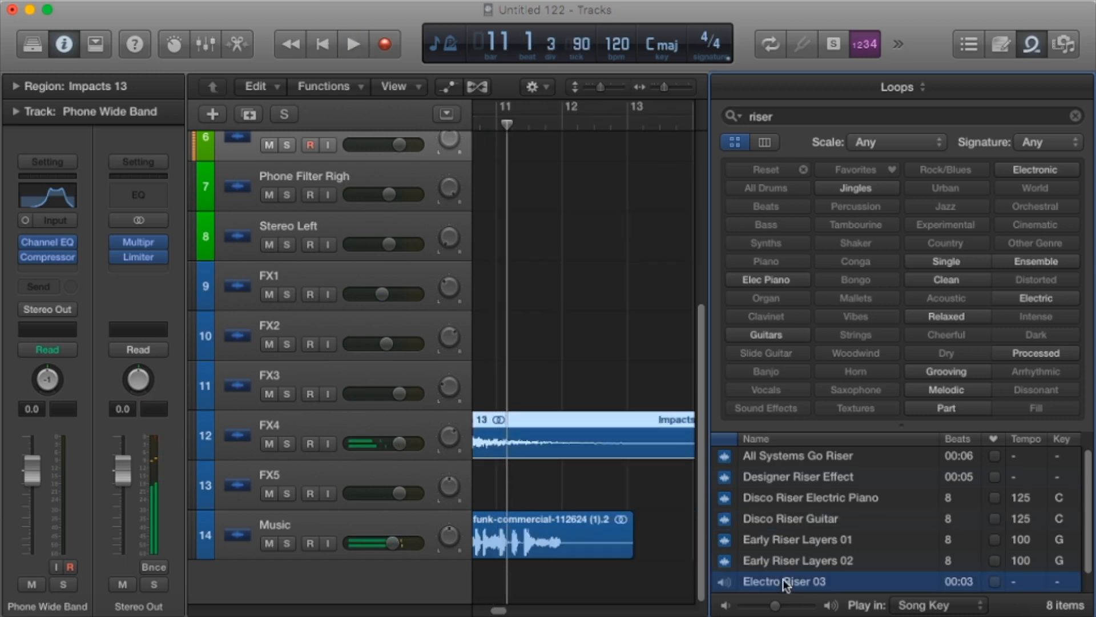
{"action": "scroll", "coordinate": [802, 557], "scroll_direction": "down", "scroll_amount": 1}
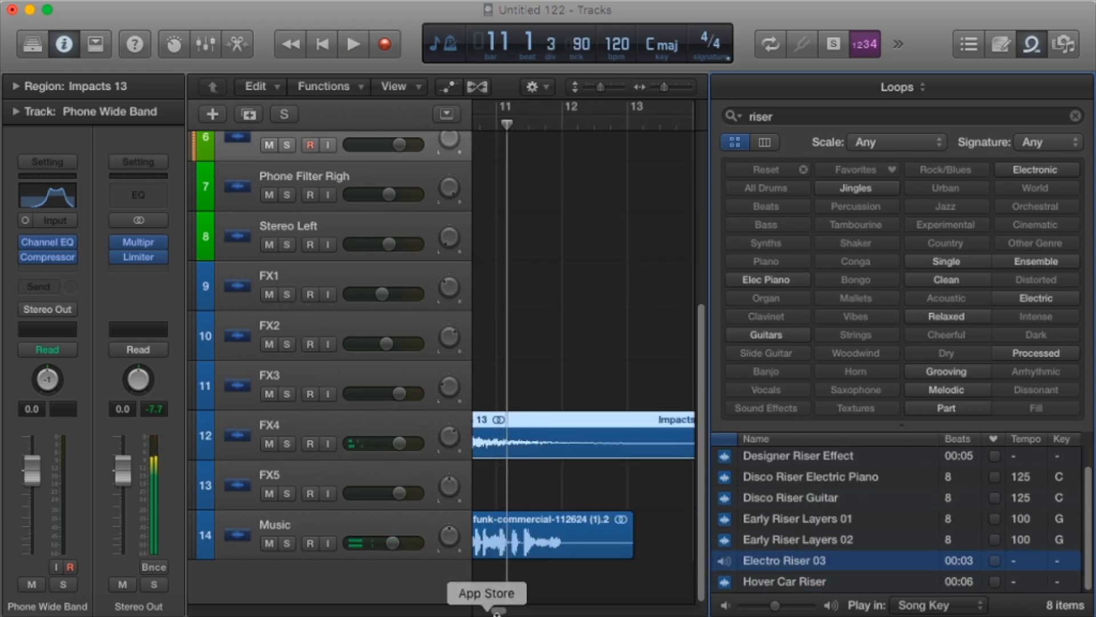
Place Electro Riser 03 on the FX2 track from about bar 8 to just before bar 10, and play that section.
{"action": "scroll", "coordinate": [495, 606], "scroll_direction": "left", "scroll_amount": 5}
{"action": "left_click_drag", "start_coordinate": [812, 561], "coordinate": [533, 394]}
{"action": "left_click", "coordinate": [532, 394]}
{"action": "left_click_drag", "start_coordinate": [604, 396], "coordinate": [577, 335]}
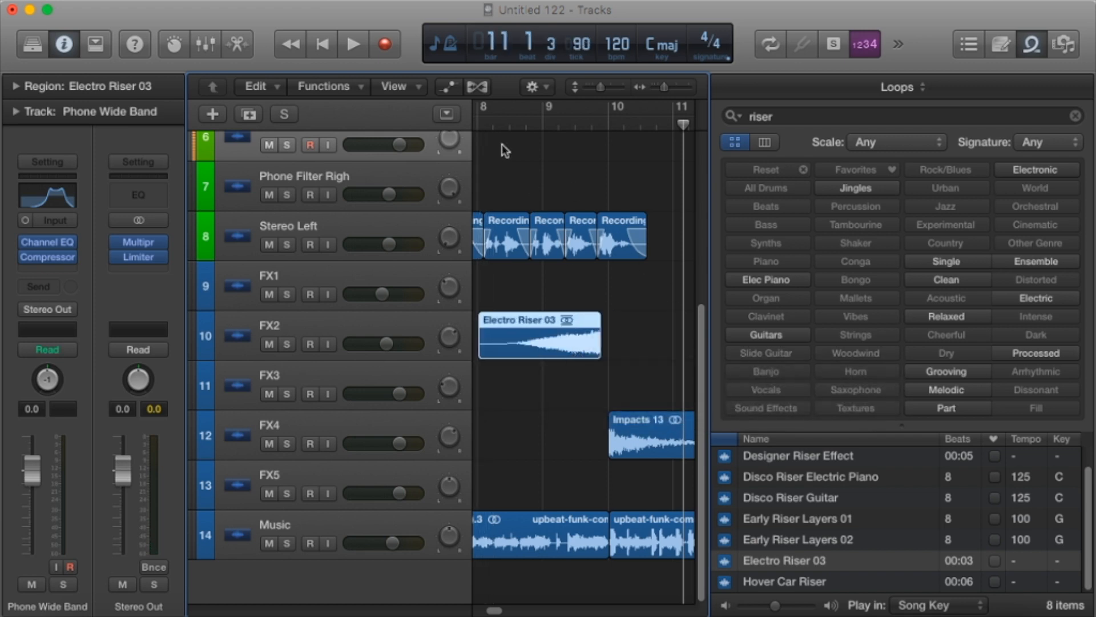
{"action": "left_click", "coordinate": [479, 127]}
{"action": "key", "text": "space"}
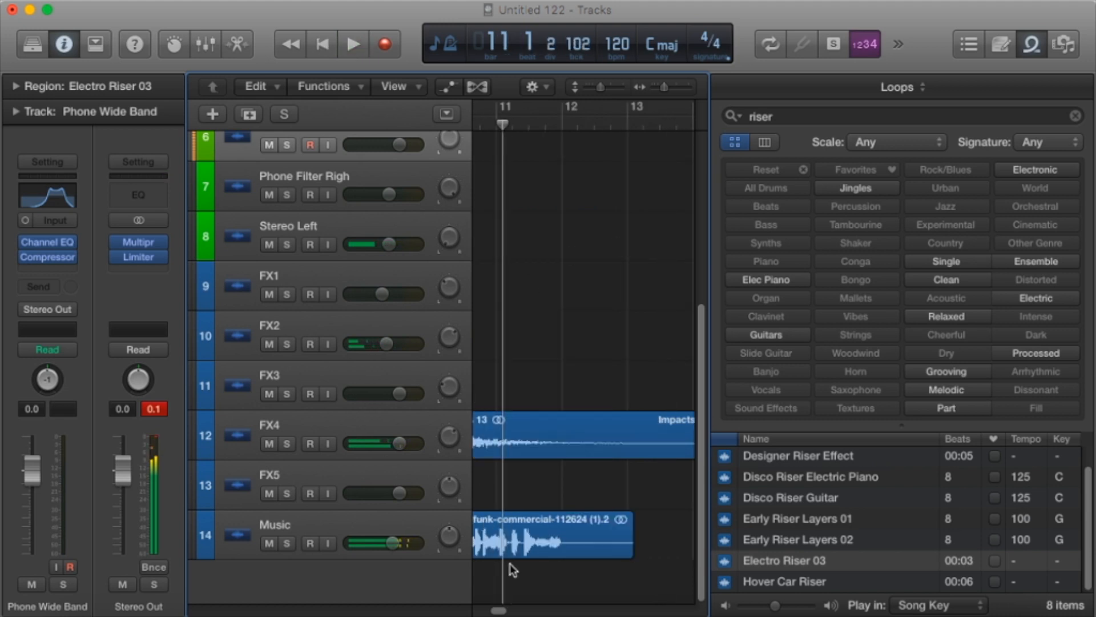
Copy the last three Stereo Left vocal regions onto the Phone Filter Righ track, starting at 8 4 3.
{"action": "left_click_drag", "start_coordinate": [498, 611], "coordinate": [494, 611]}
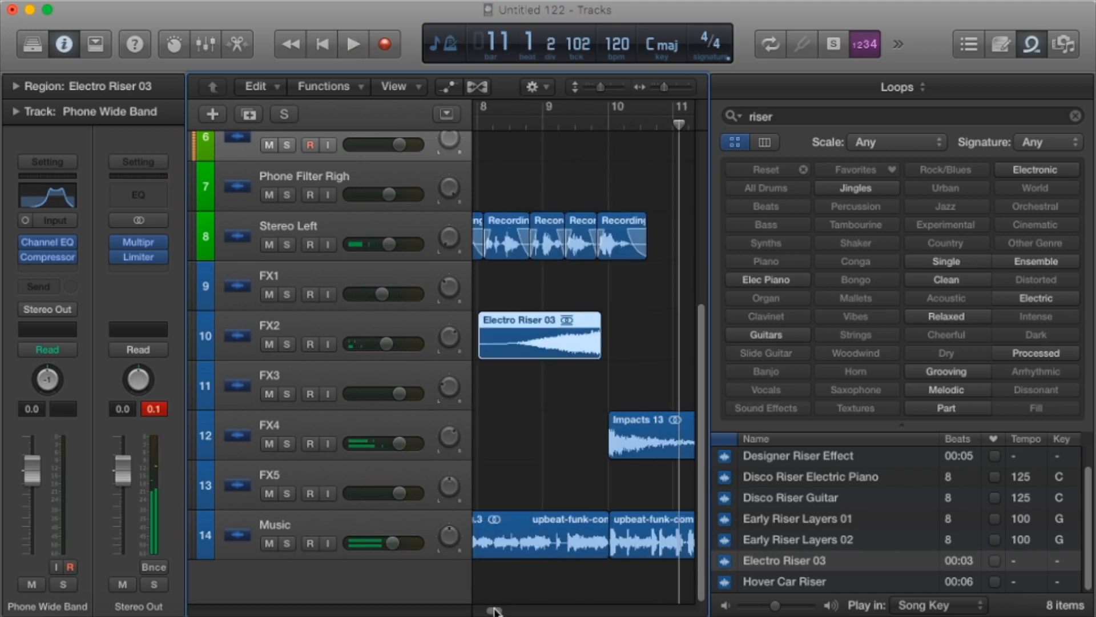
{"action": "left_click", "coordinate": [612, 244]}
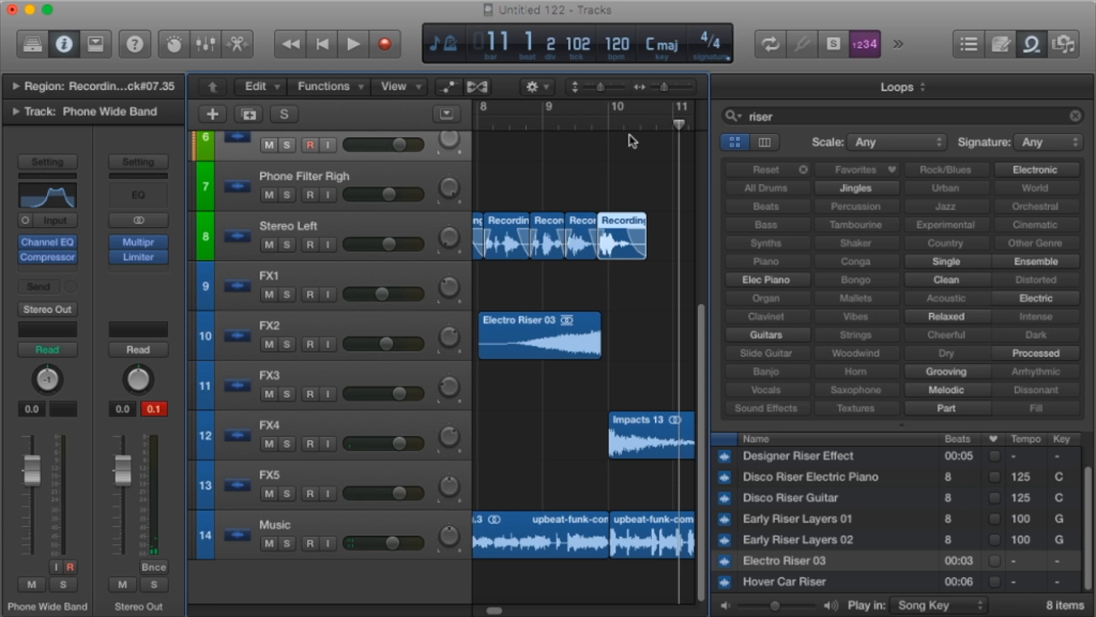
{"action": "left_click_drag", "start_coordinate": [635, 272], "coordinate": [539, 227]}
{"action": "left_click", "coordinate": [540, 125]}
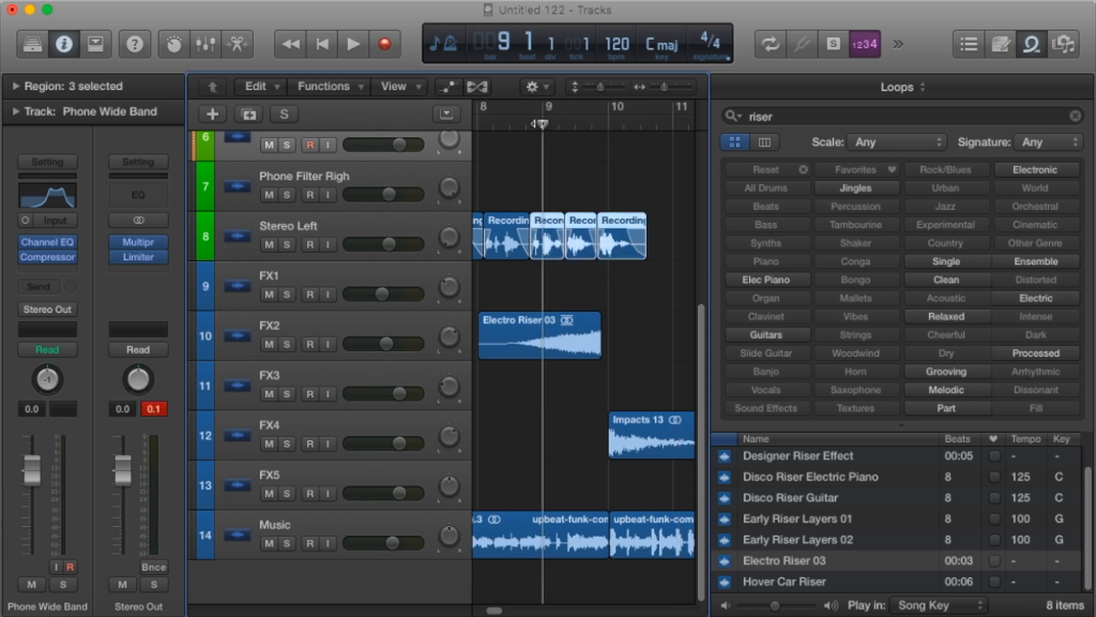
{"action": "left_click_drag", "start_coordinate": [545, 122], "coordinate": [534, 121]}
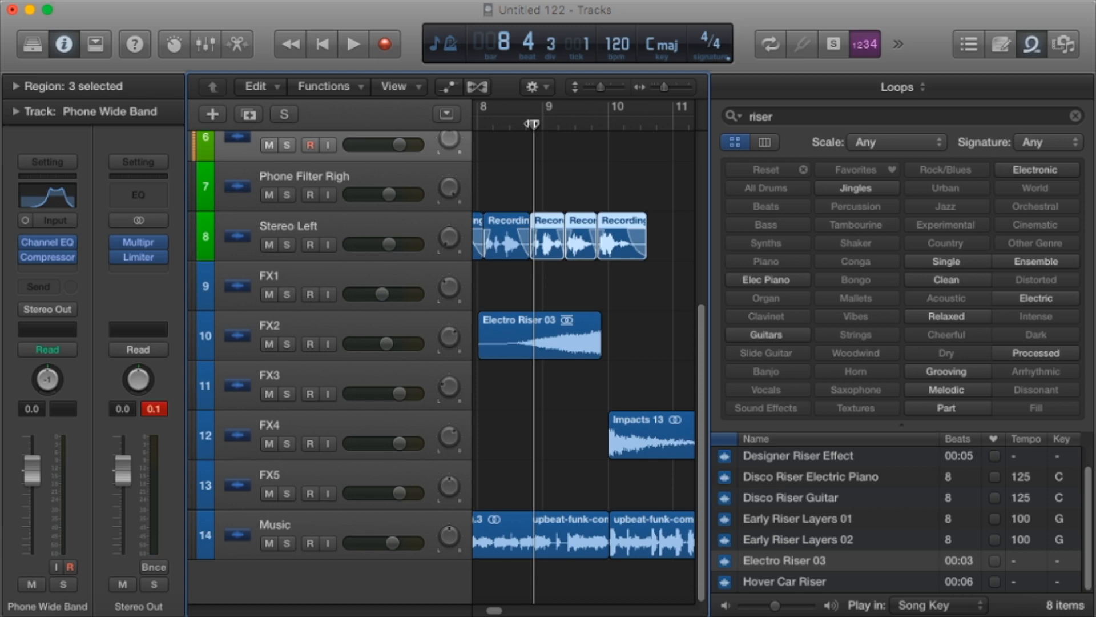
{"action": "left_click", "coordinate": [420, 166]}
{"action": "key", "text": "super+v"}
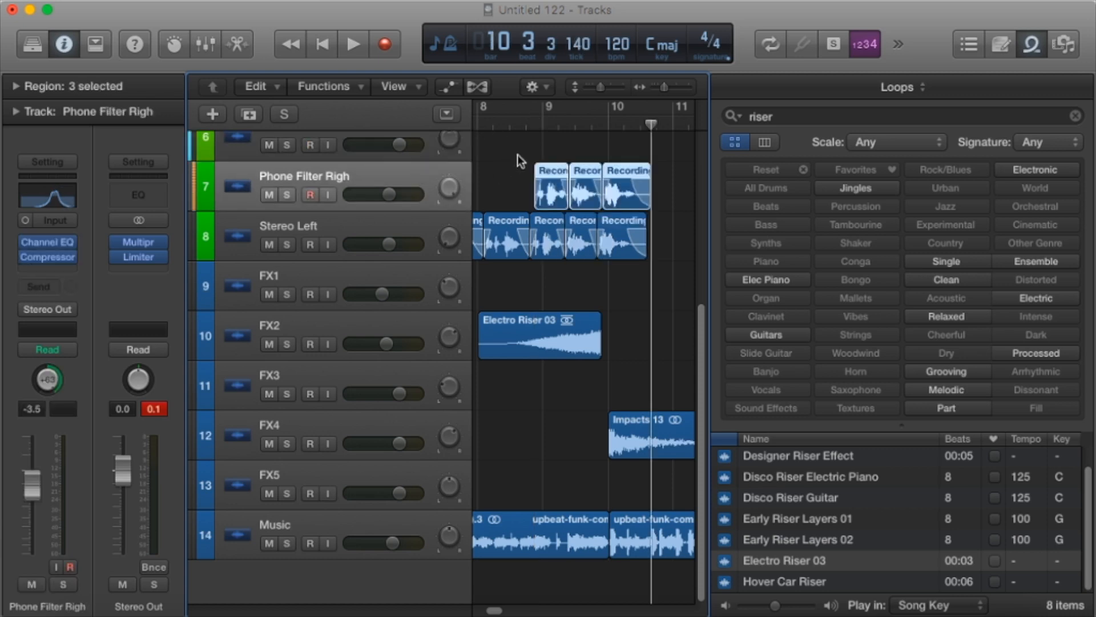
Play the ending with the copied vocals and raise the Phone Filter Righ track's volume to -2.4 dB.
{"action": "key", "text": "space"}
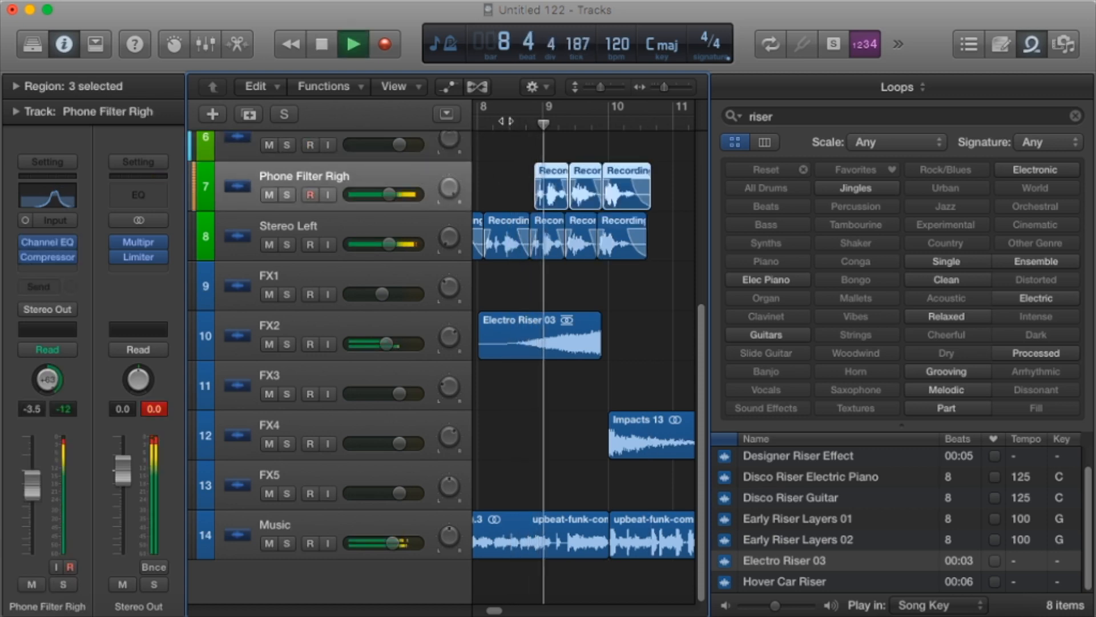
{"action": "left_click_drag", "start_coordinate": [390, 195], "coordinate": [395, 196]}
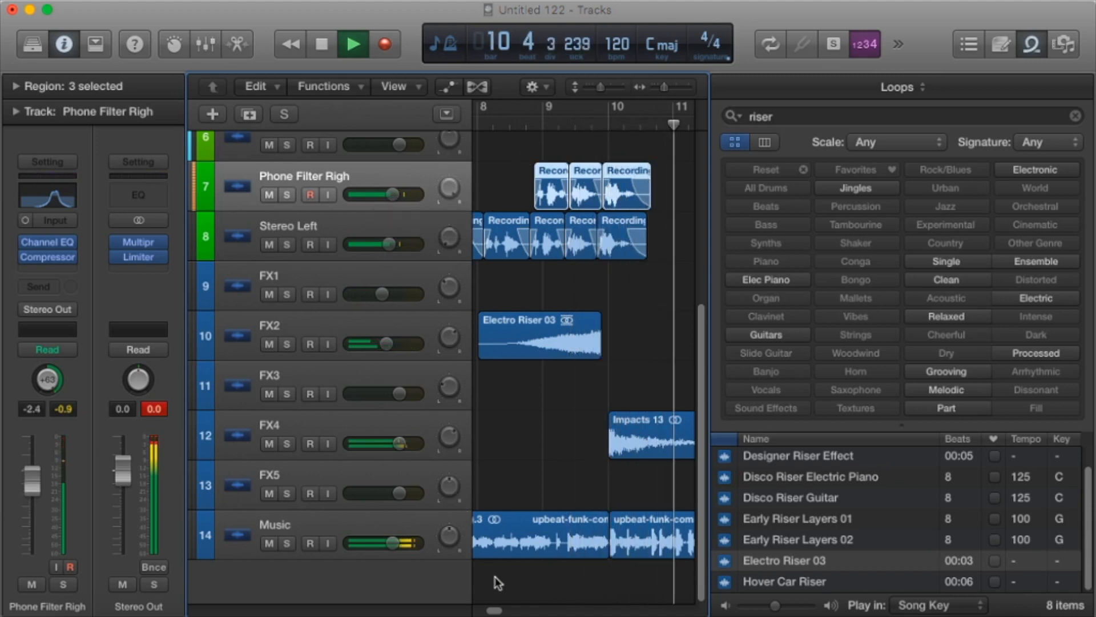
{"action": "scroll", "coordinate": [549, 486], "scroll_direction": "left", "scroll_amount": 10}
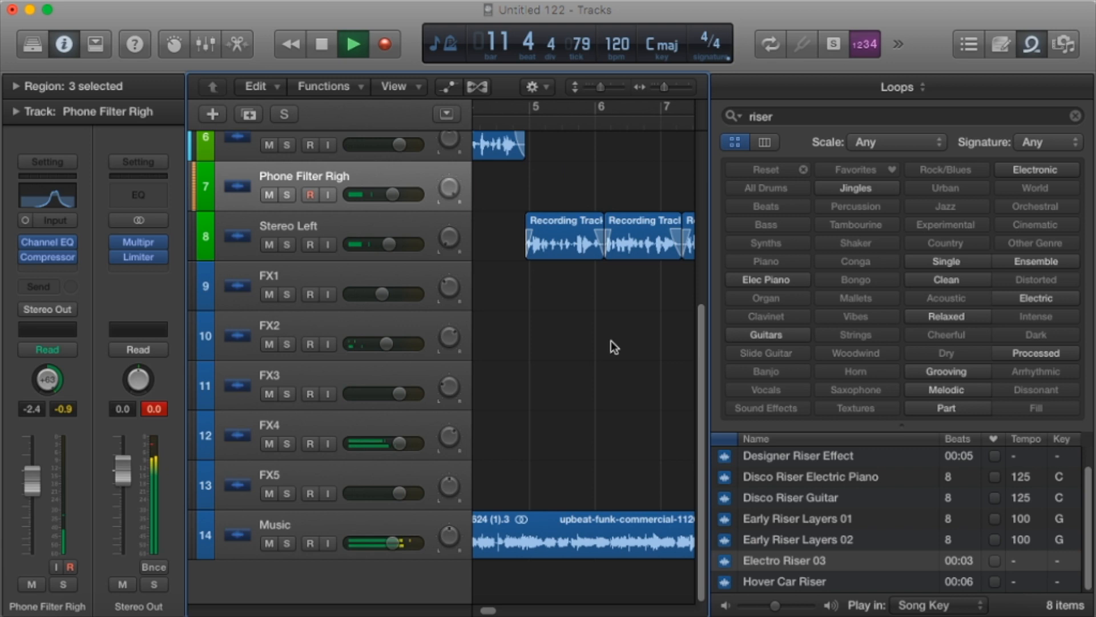
Bring the final bars into view and hide the loop browser to widen the arrangement.
{"action": "left_click_drag", "start_coordinate": [490, 613], "coordinate": [497, 611]}
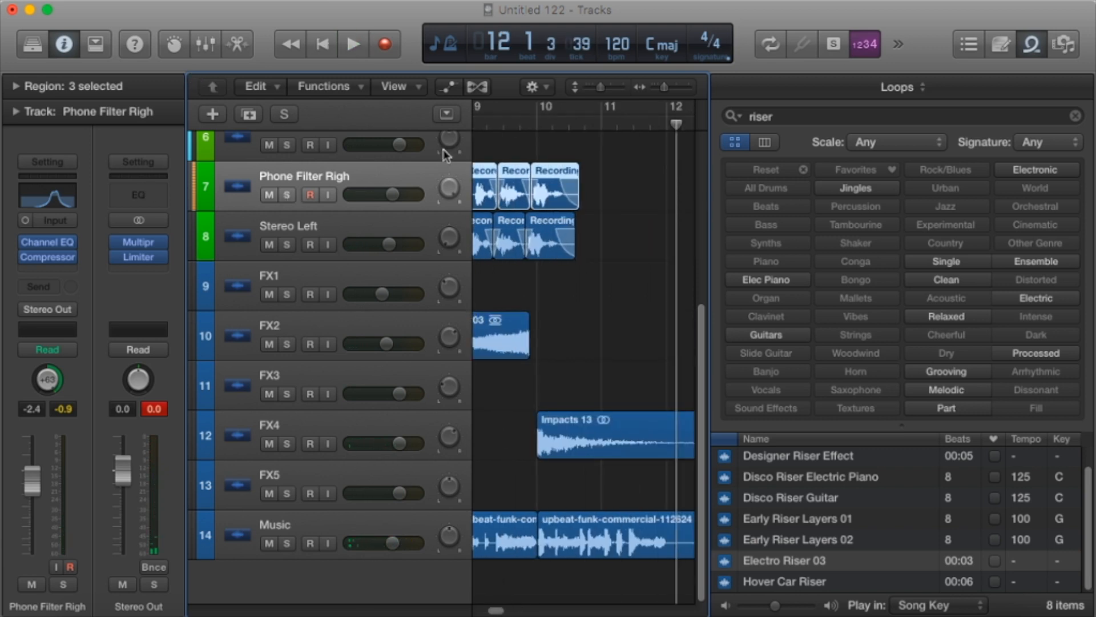
{"action": "scroll", "coordinate": [497, 608], "scroll_direction": "left", "scroll_amount": 3}
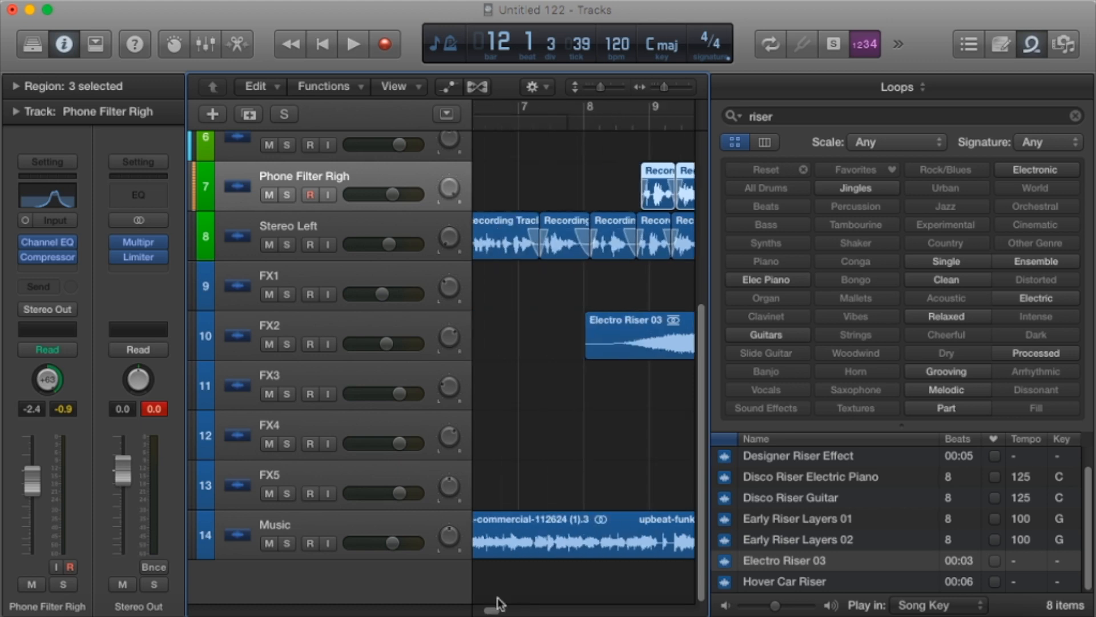
{"action": "left_click", "coordinate": [1038, 44]}
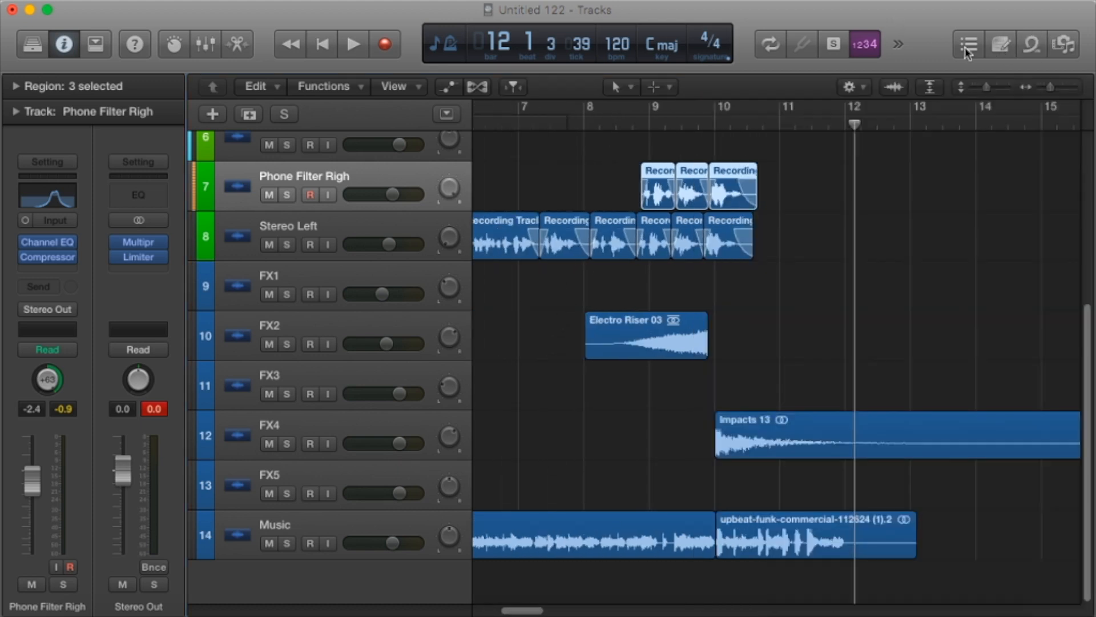
Listen to Phone Filter Righ and Stereo Left soloed together from 8 3 1, and clear both solos.
{"action": "left_click", "coordinate": [616, 121]}
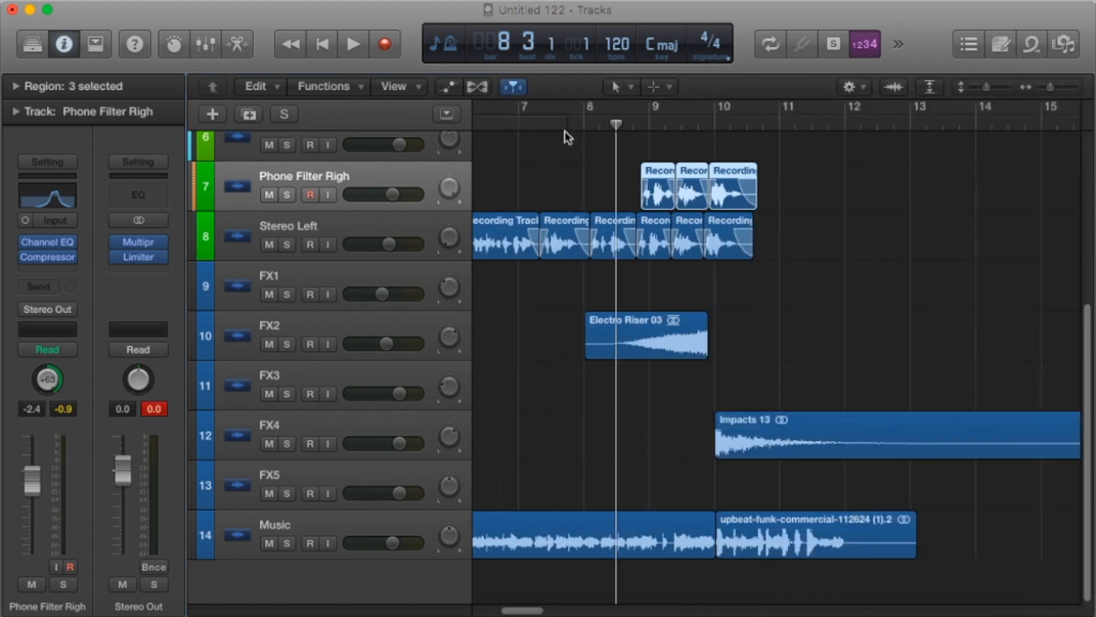
{"action": "left_click", "coordinate": [286, 195]}
{"action": "left_click", "coordinate": [292, 242]}
{"action": "key", "text": "space"}
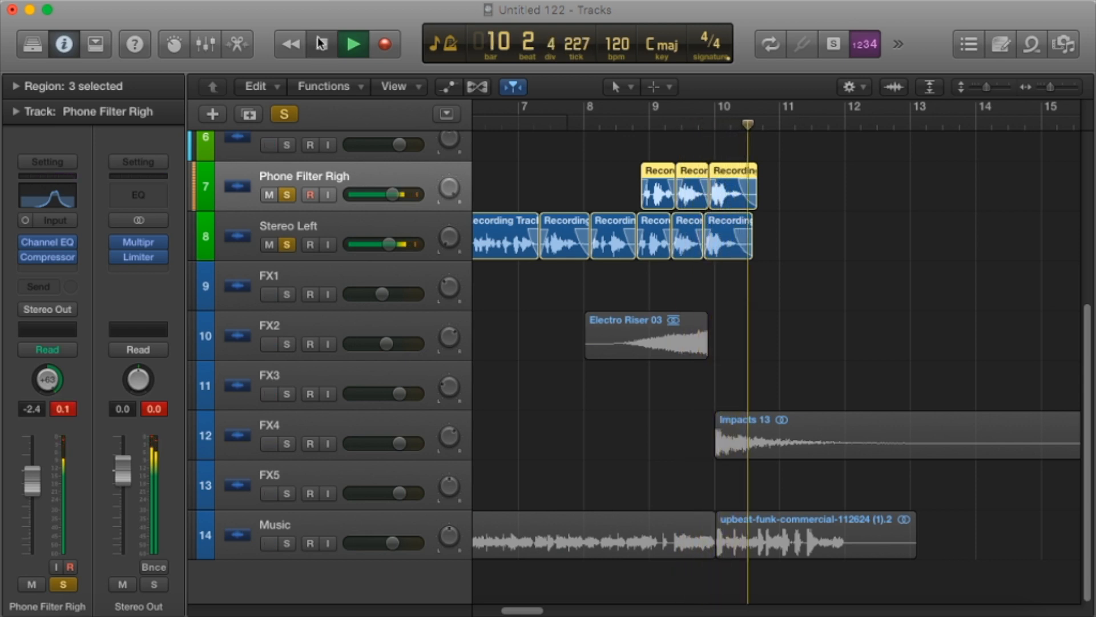
{"action": "left_click", "coordinate": [286, 196]}
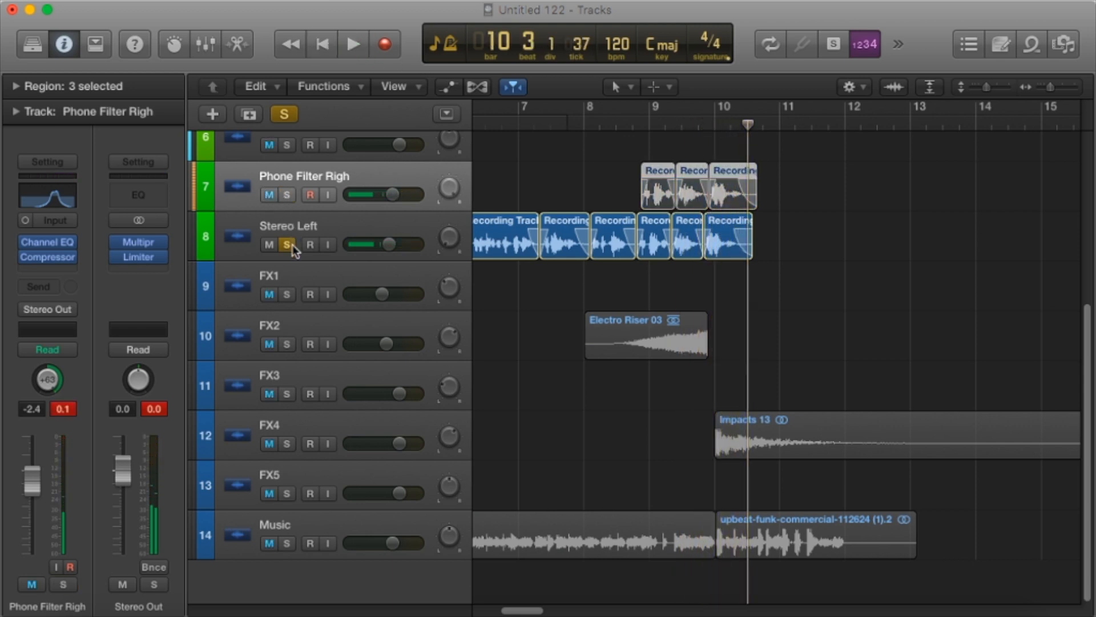
{"action": "left_click", "coordinate": [286, 244]}
Play the ending with all tracks from about bar 8 beat 3.
{"action": "left_click", "coordinate": [611, 122]}
{"action": "key", "text": "space"}
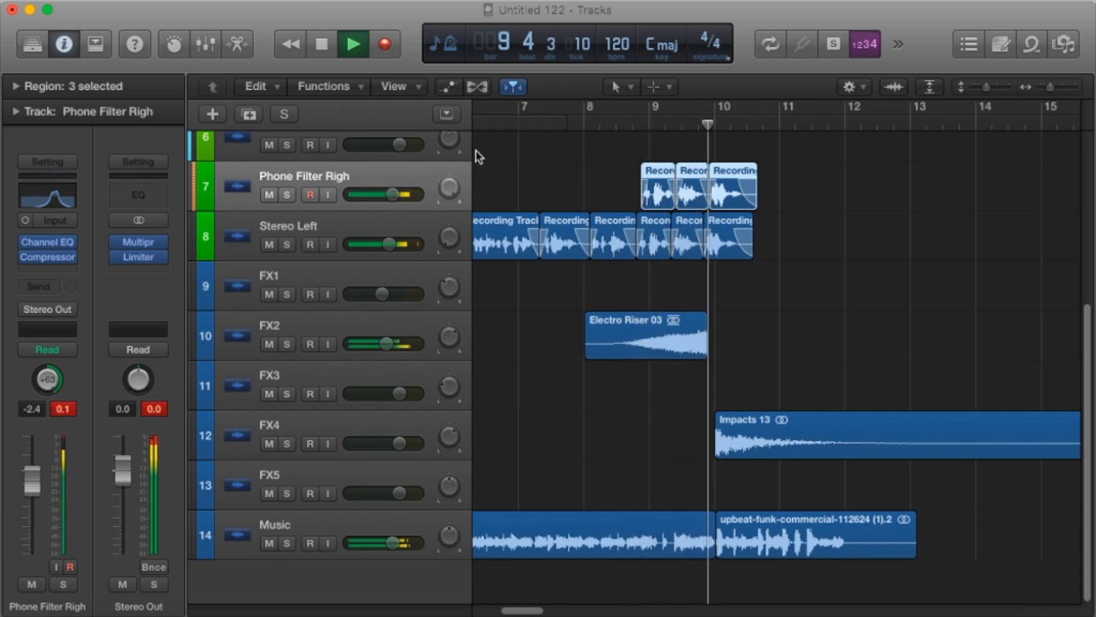
{"action": "key", "text": "space"}
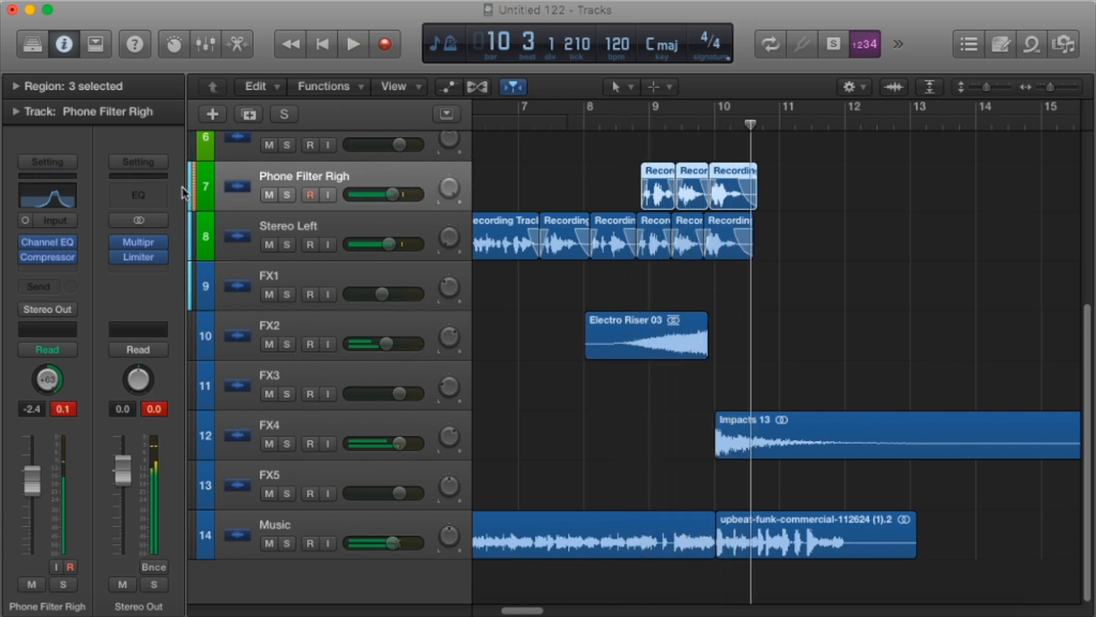
Add a Bus 1 (Echo) send at about -23 dB to the Phone Filter Righ track and listen to the ending.
{"action": "left_click", "coordinate": [50, 287]}
{"action": "mouse_move", "coordinate": [78, 368]}
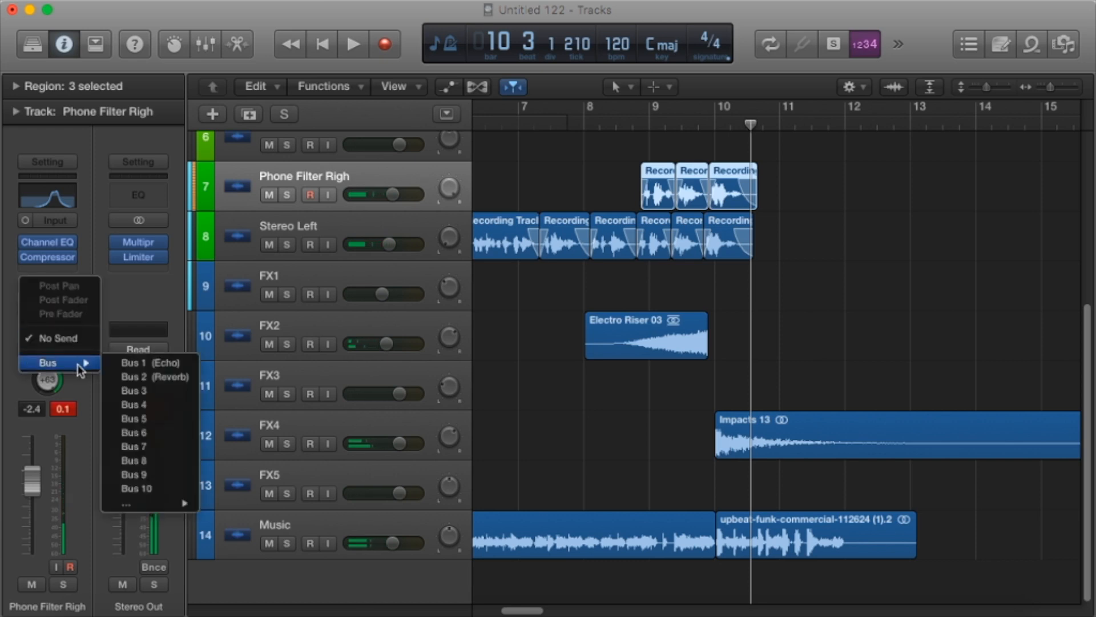
{"action": "left_click", "coordinate": [161, 366]}
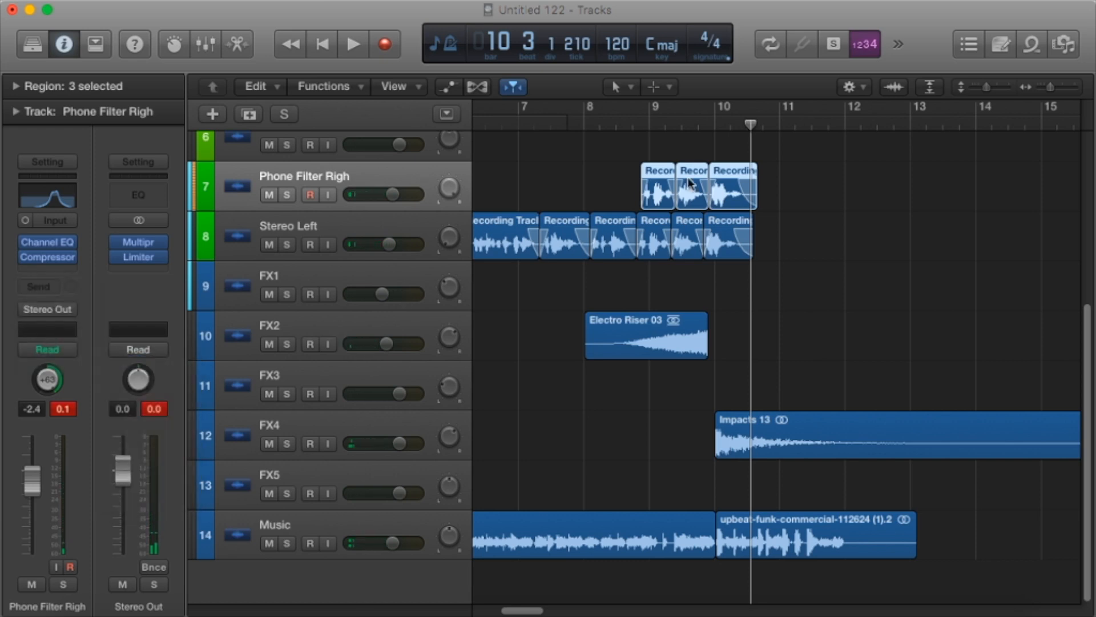
{"action": "left_click_drag", "start_coordinate": [71, 278], "coordinate": [70, 269]}
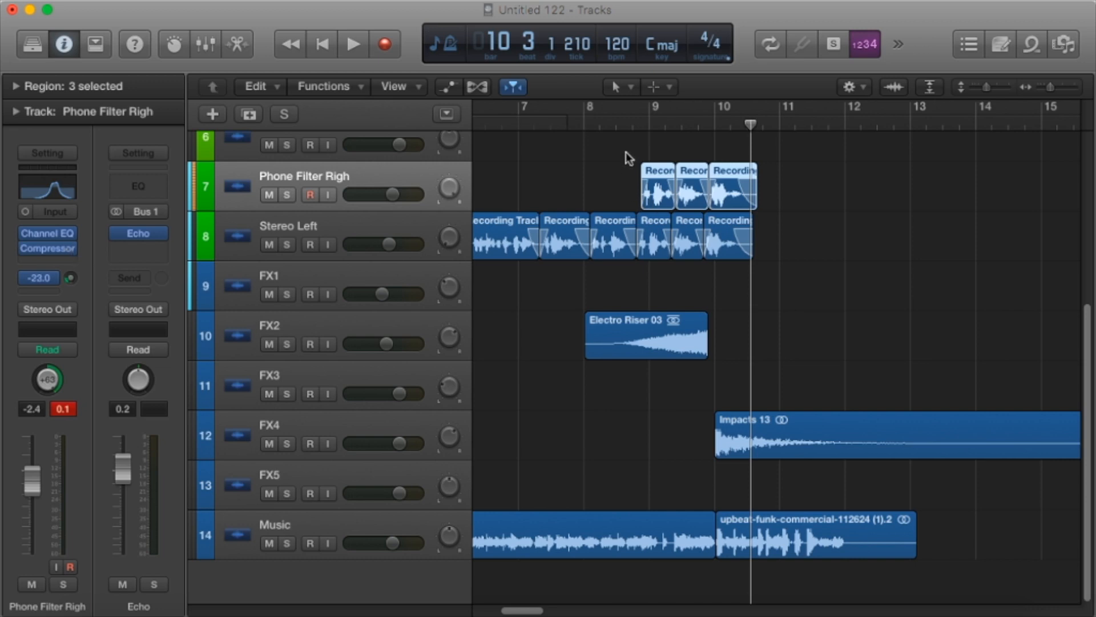
{"action": "key", "text": "space"}
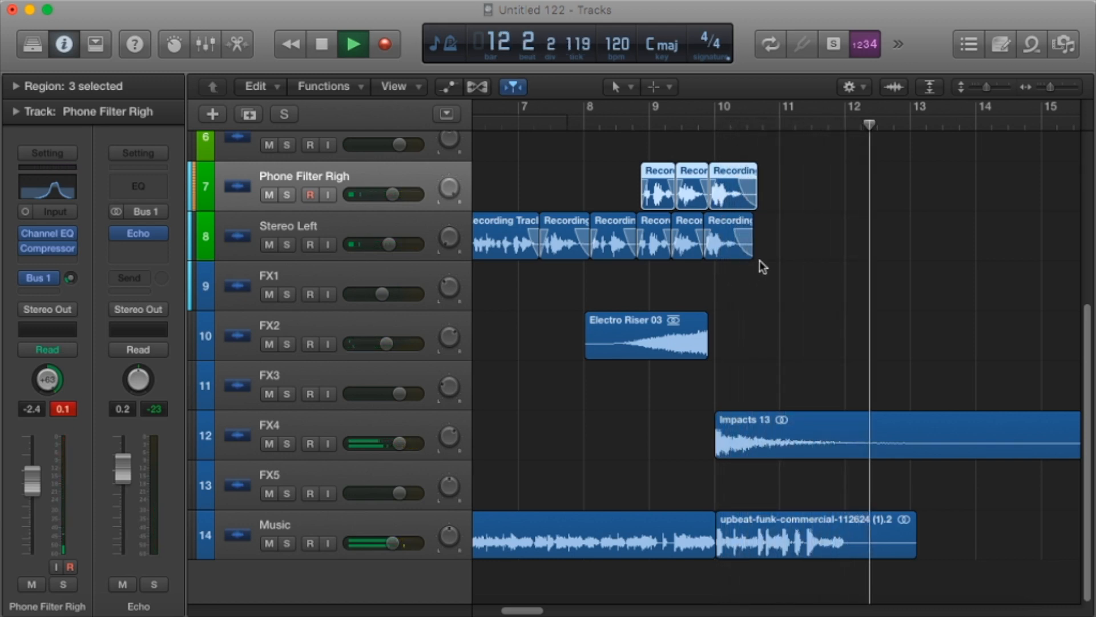
{"action": "key", "text": "space"}
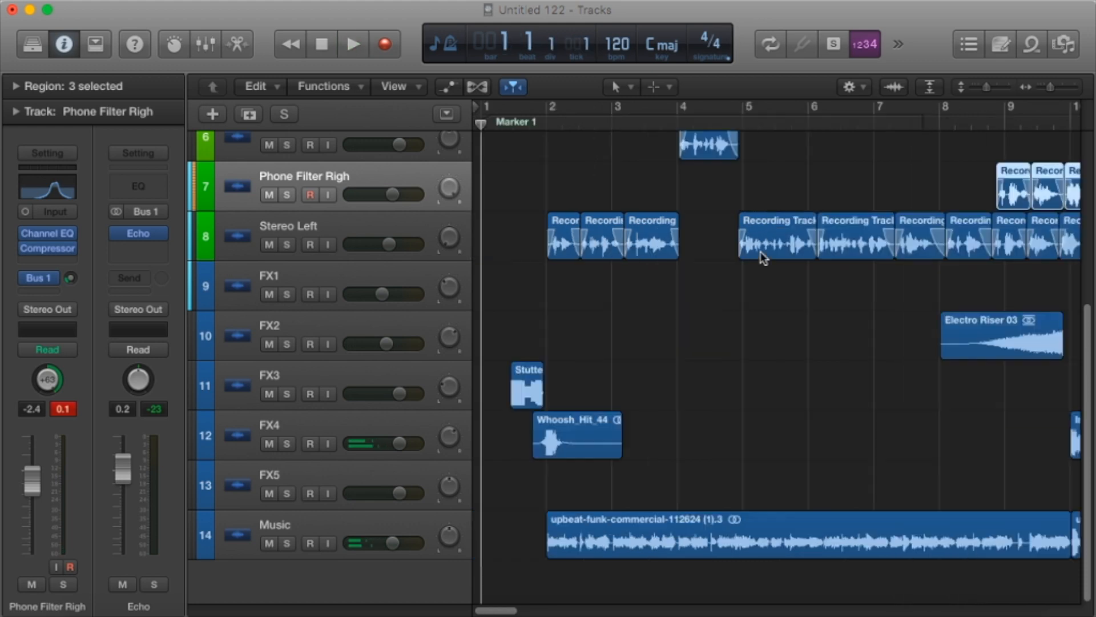
Play the whole jingle from bar 1 through its ending and return to the start.
{"action": "key", "text": "space"}
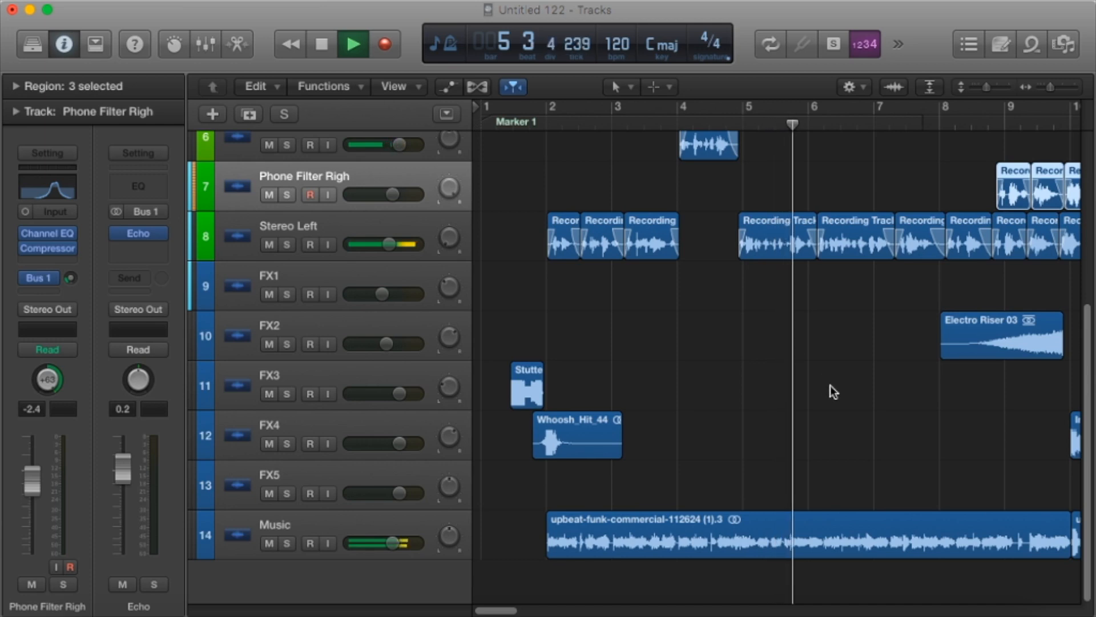
{"action": "left_click_drag", "start_coordinate": [496, 610], "coordinate": [509, 611]}
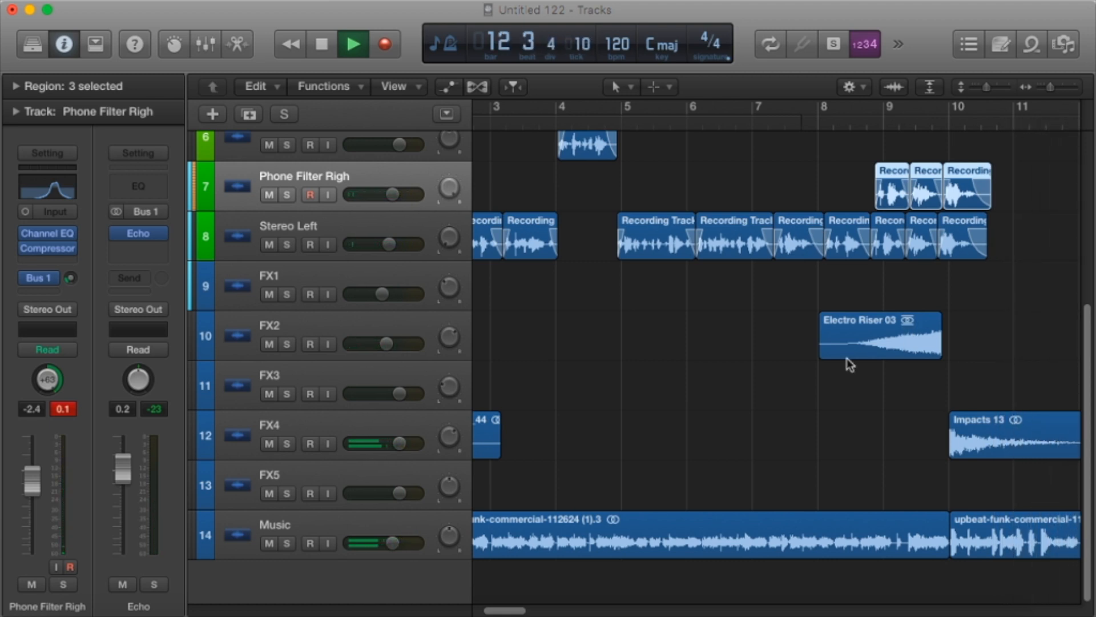
{"action": "key", "text": "space"}
{"action": "key", "text": "Return"}
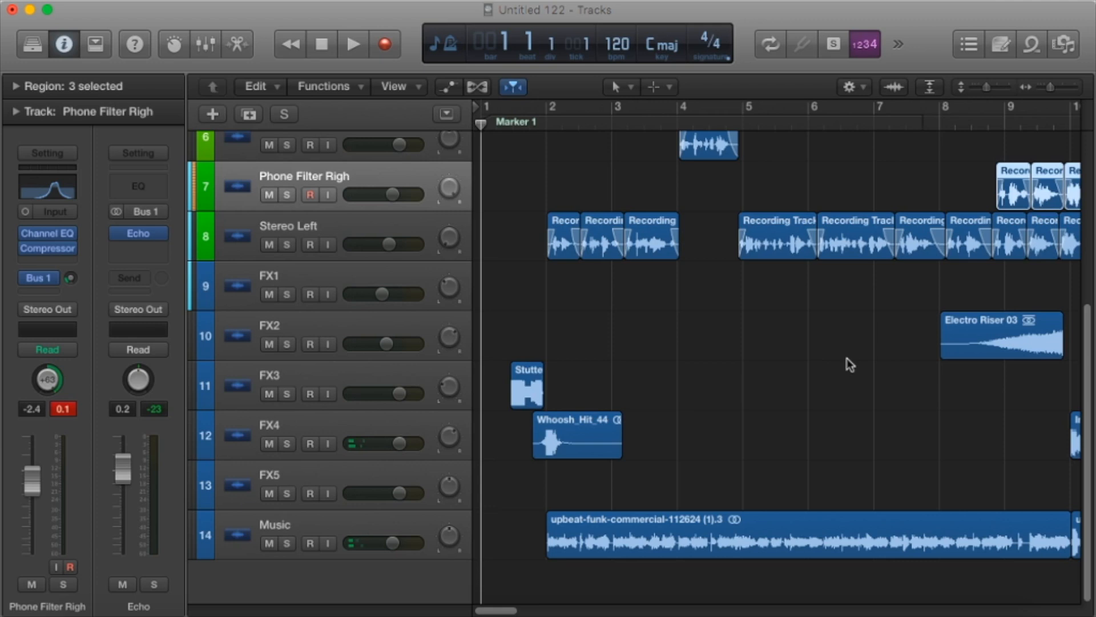
Fit all fourteen tracks in the arrangement view and place the playhead at bar 1 beat 3.
{"action": "left_click_drag", "start_coordinate": [988, 92], "coordinate": [980, 87]}
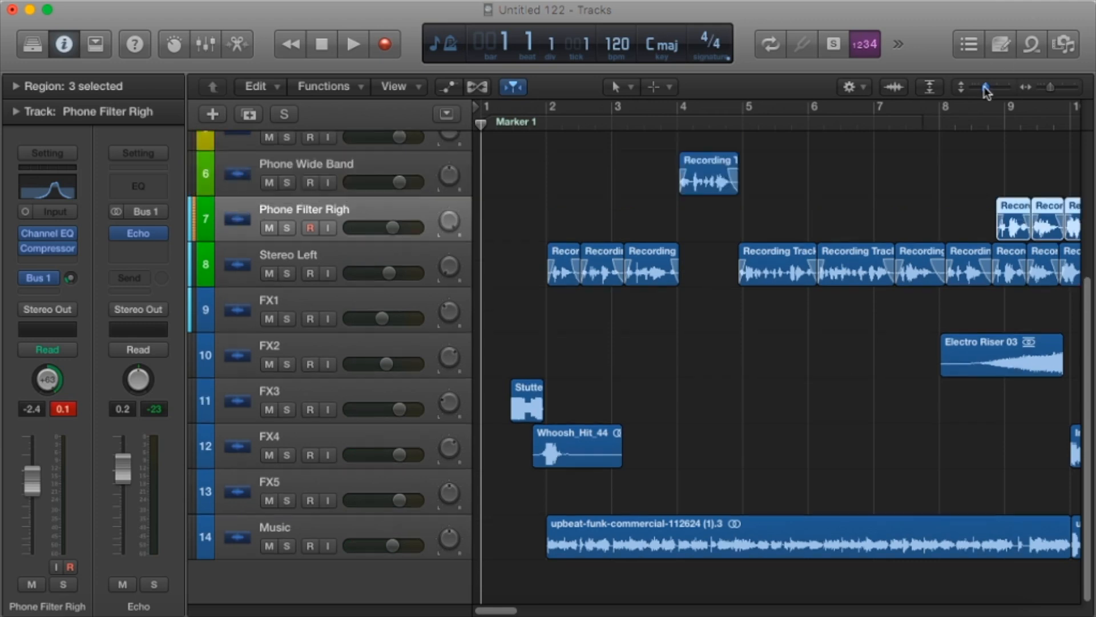
{"action": "left_click_drag", "start_coordinate": [1053, 86], "coordinate": [1048, 86]}
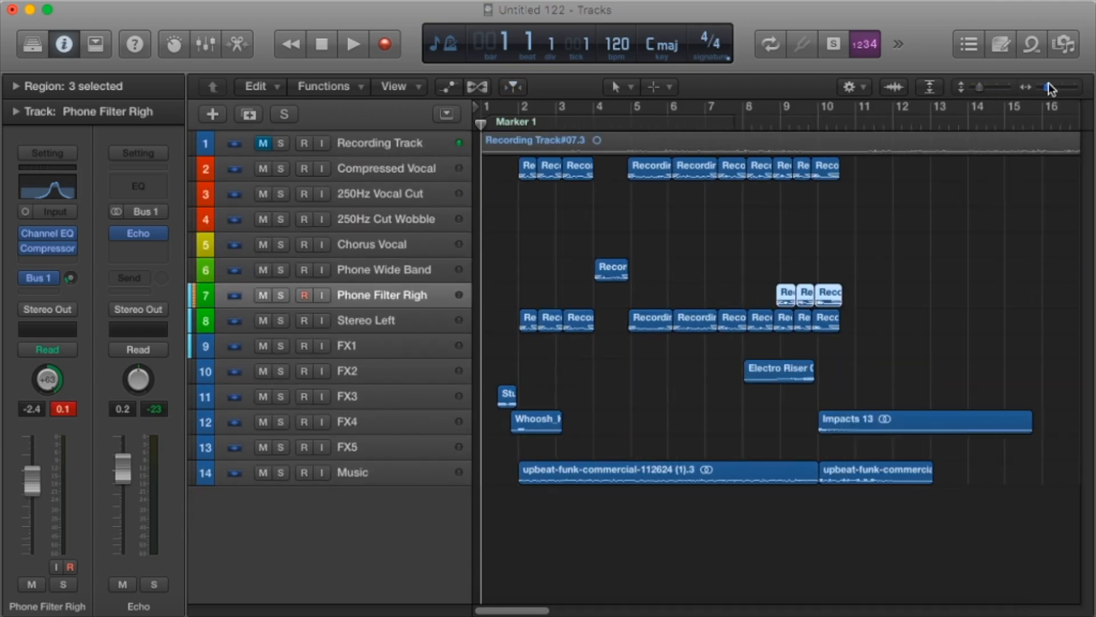
{"action": "left_click", "coordinate": [517, 120]}
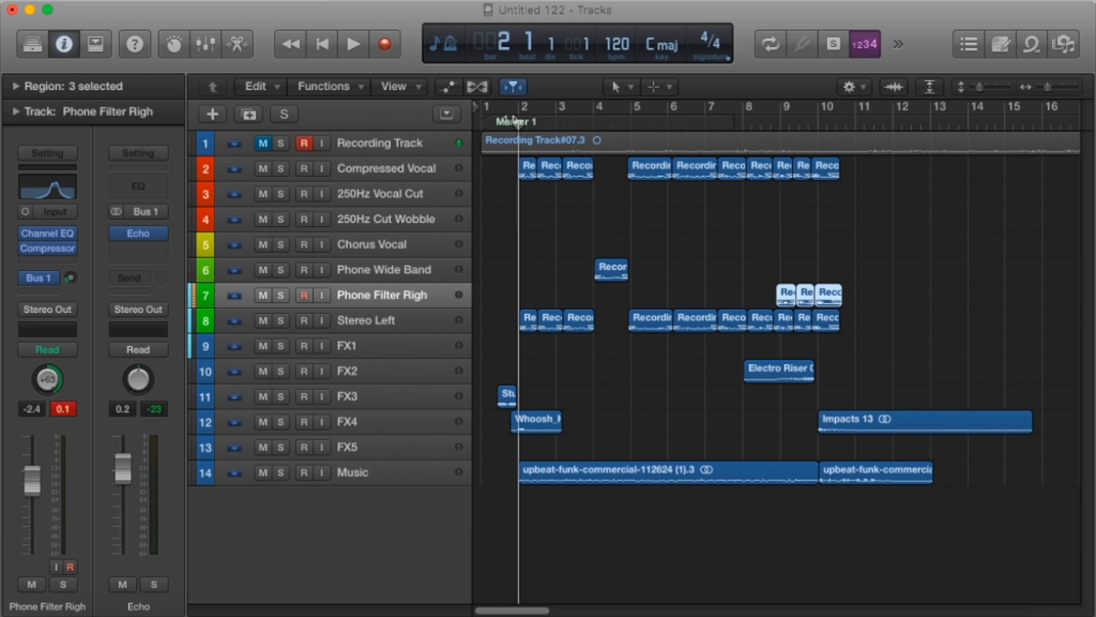
{"action": "left_click_drag", "start_coordinate": [518, 121], "coordinate": [500, 122]}
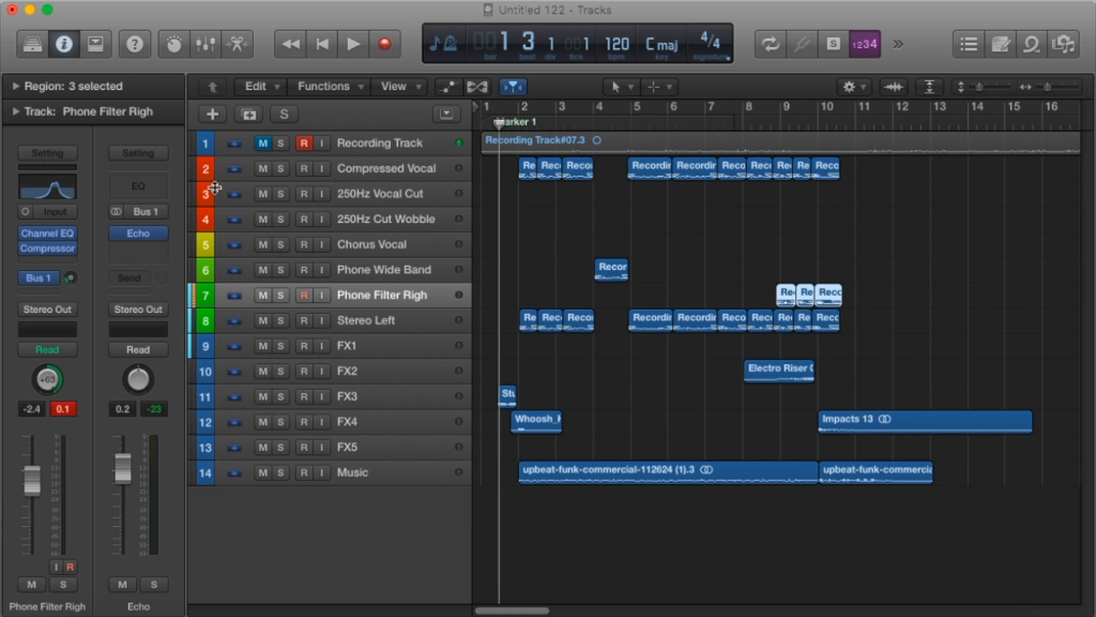
Add a Channel EQ to the Compressed Vocal track and load the saved personal Voice Default preset.
{"action": "left_click", "coordinate": [368, 168]}
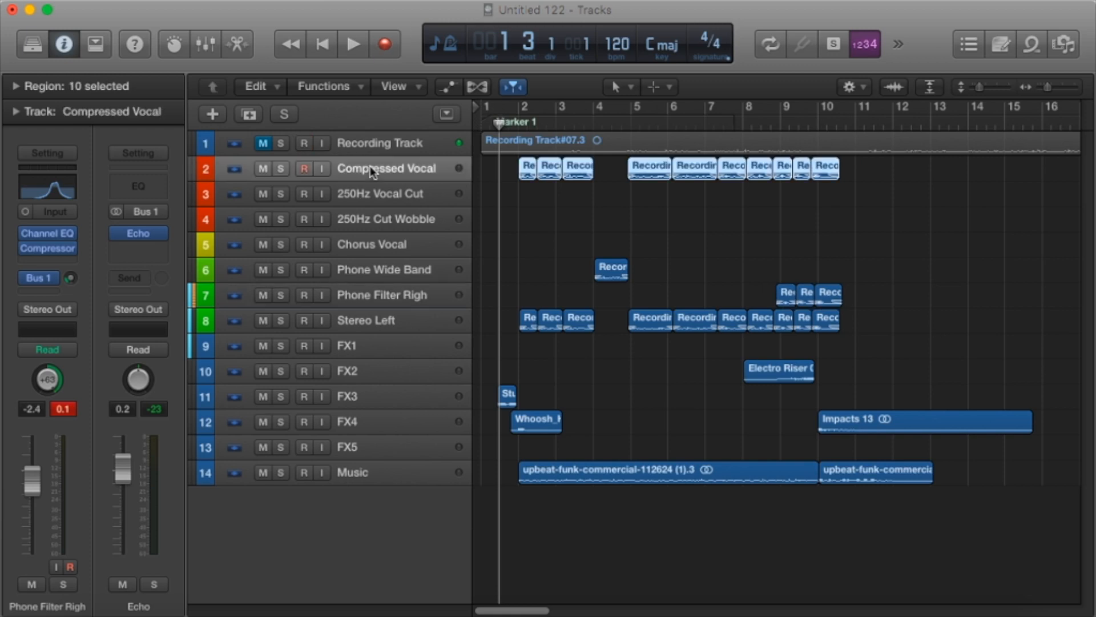
{"action": "left_click", "coordinate": [52, 201]}
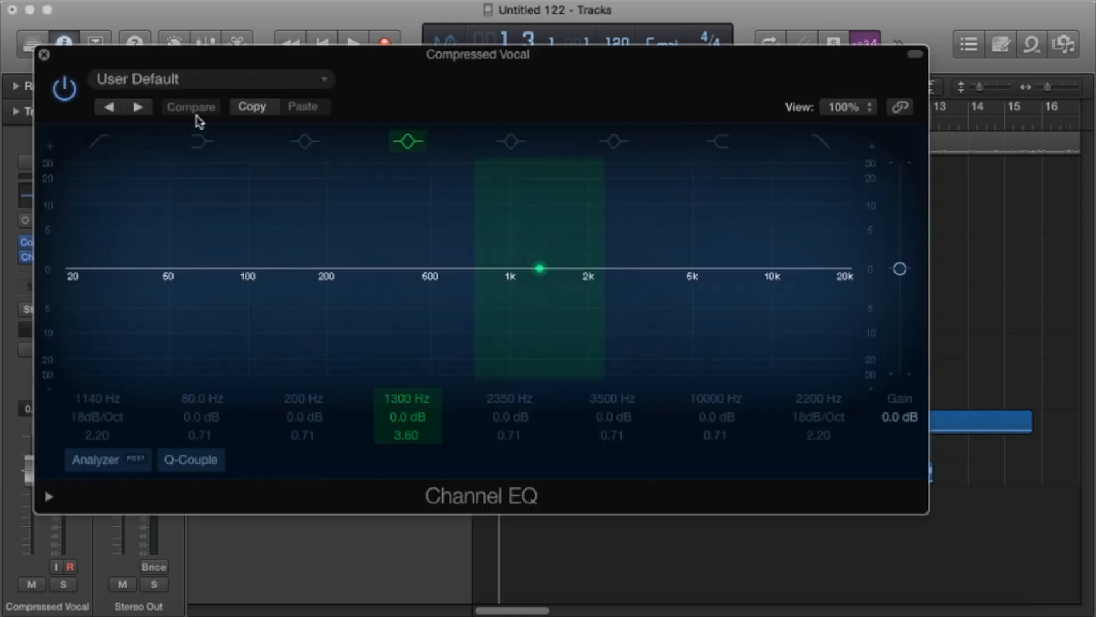
{"action": "left_click", "coordinate": [199, 77]}
{"action": "left_click", "coordinate": [181, 409]}
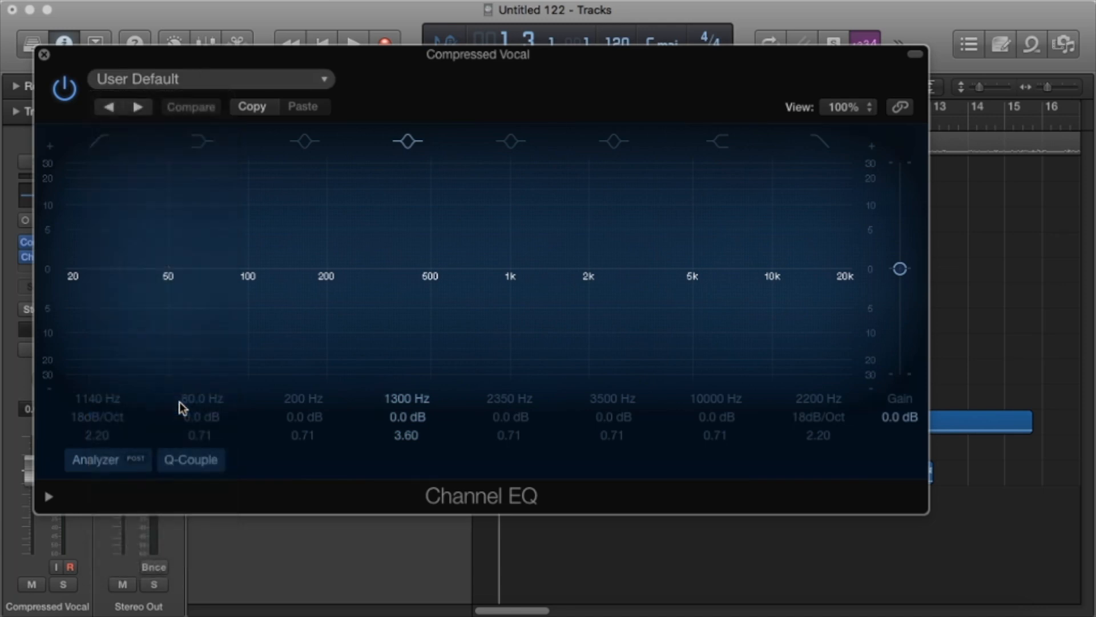
{"action": "left_click", "coordinate": [352, 10]}
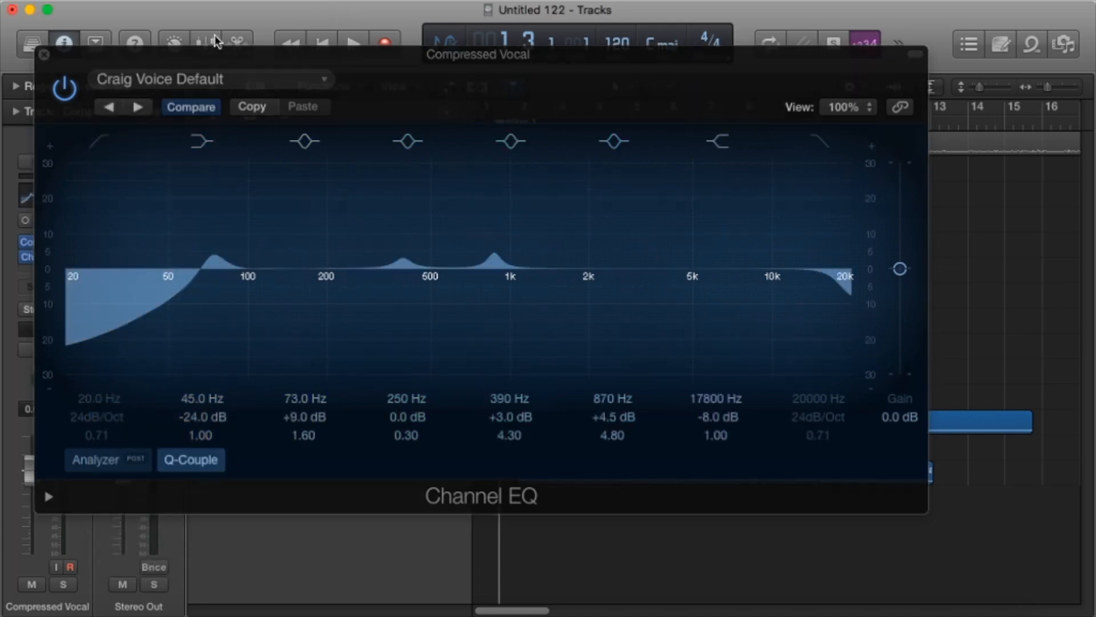
{"action": "left_click", "coordinate": [44, 55]}
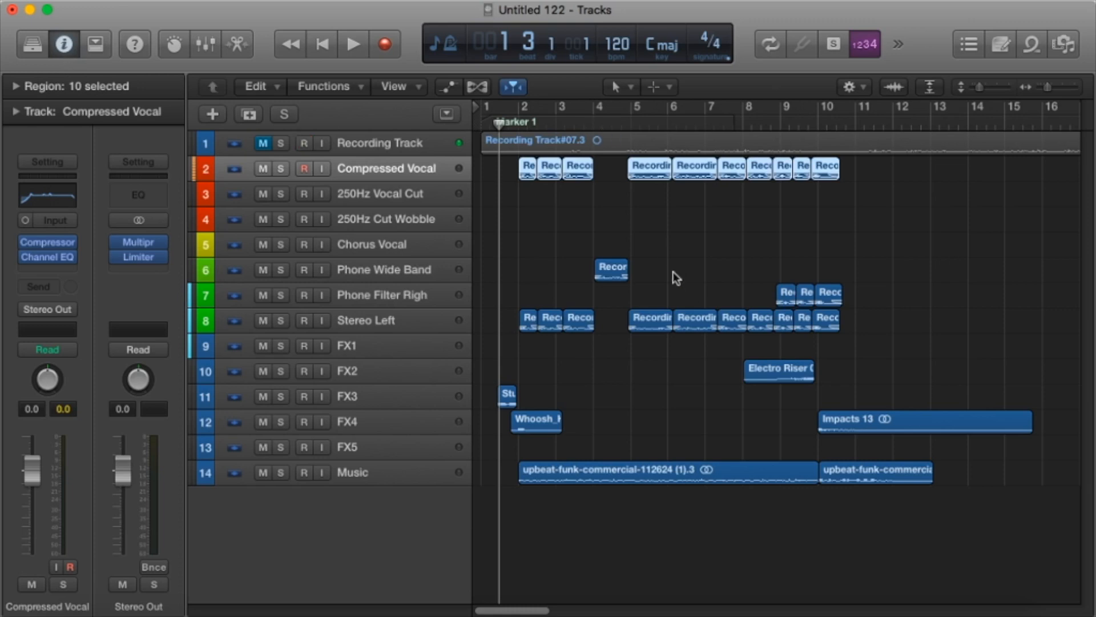
Select the three Phone Filter Righ regions and audition the FX4 impact from about bar 9 beat 3, first soloed and in the full mix.
{"action": "left_click", "coordinate": [514, 318]}
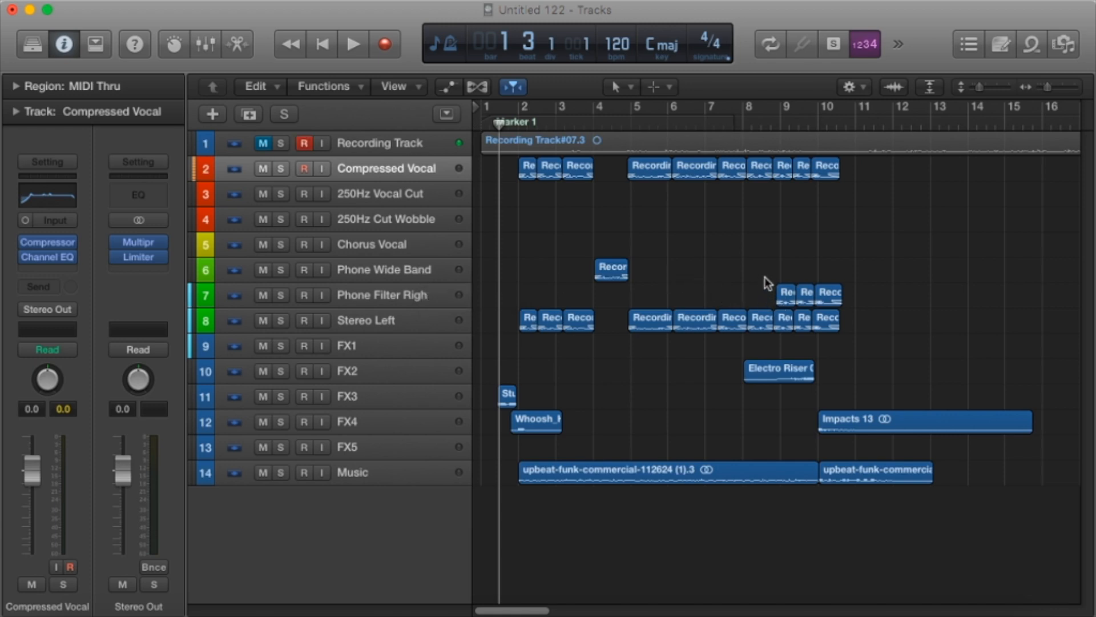
{"action": "left_click_drag", "start_coordinate": [780, 262], "coordinate": [866, 296]}
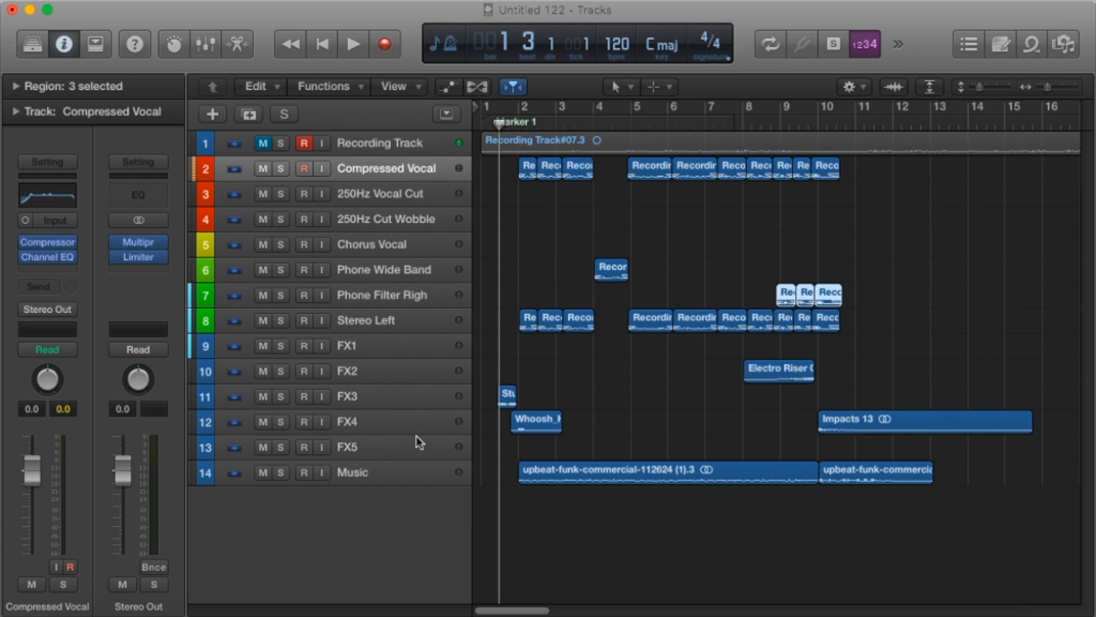
{"action": "left_click", "coordinate": [285, 422]}
{"action": "left_click", "coordinate": [802, 124]}
{"action": "key", "text": "space"}
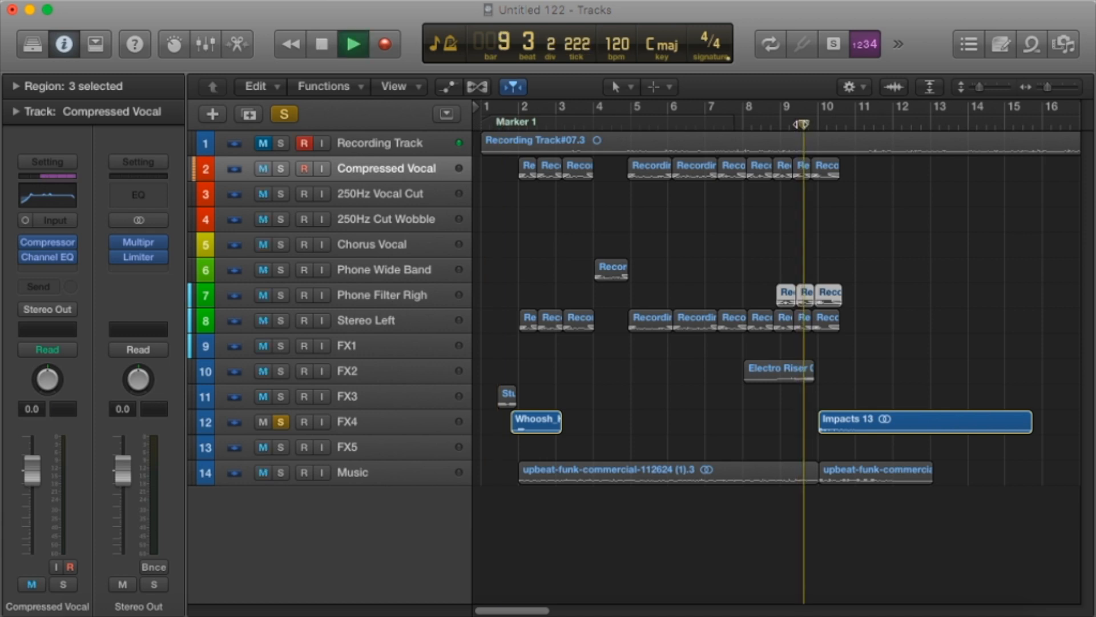
{"action": "left_click", "coordinate": [281, 421]}
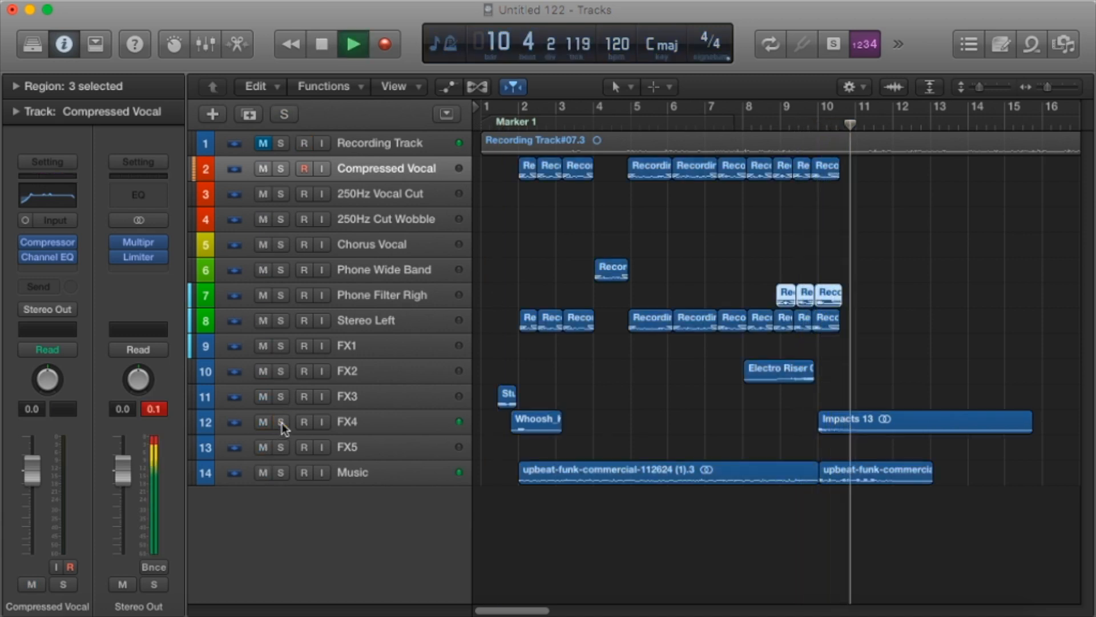
{"action": "left_click", "coordinate": [327, 44]}
Solo FX3 and FX4 and play the opening sound effects from bar 1 beat 2.
{"action": "left_click", "coordinate": [518, 121]}
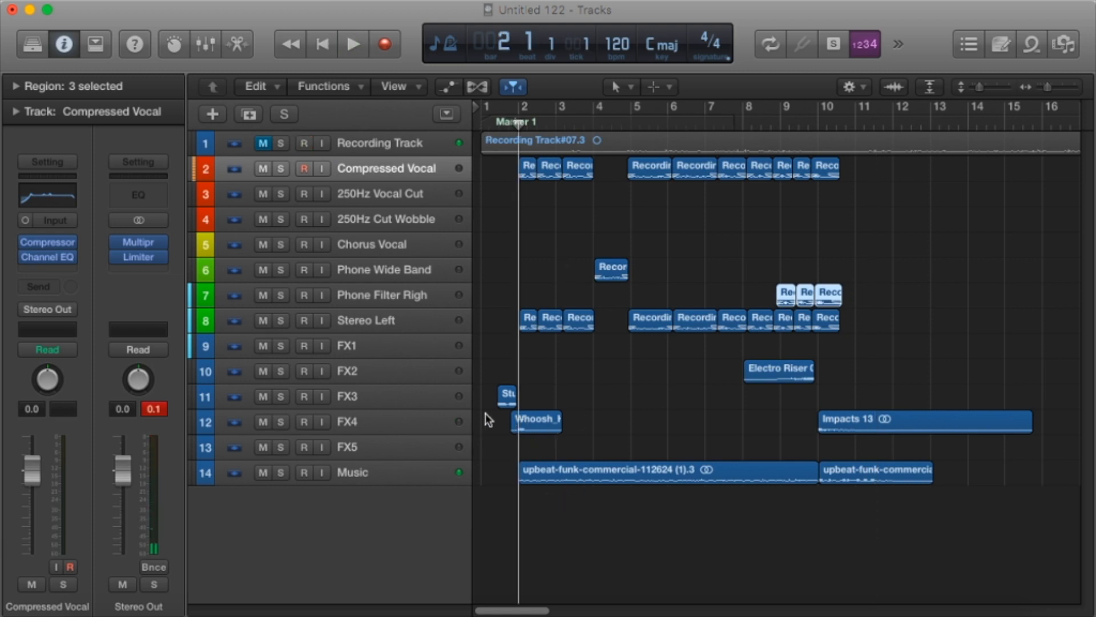
{"action": "left_click", "coordinate": [496, 123]}
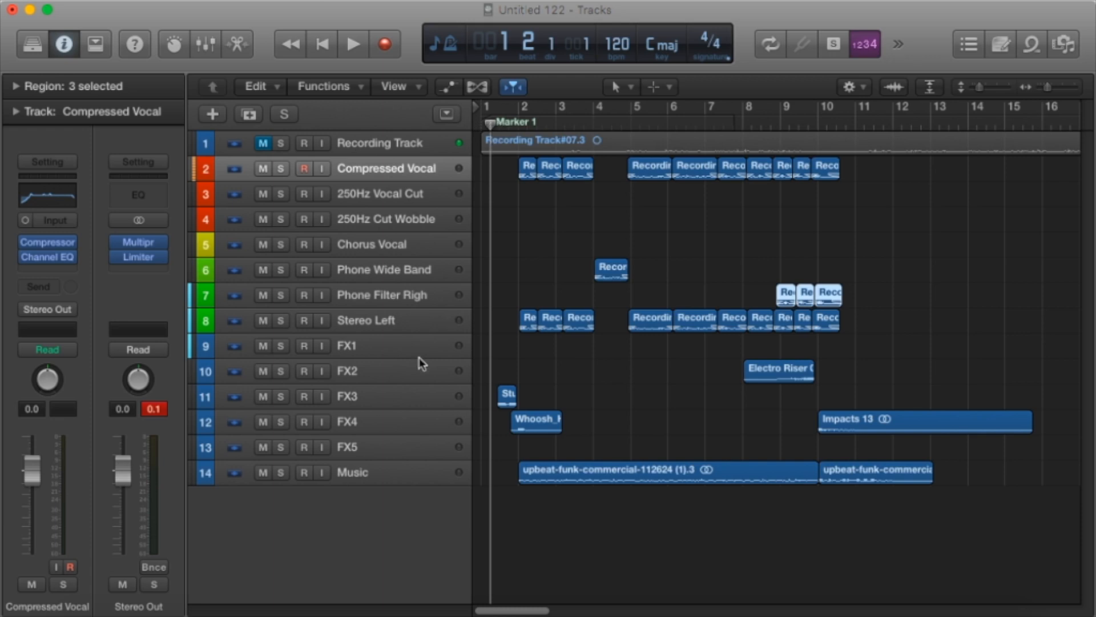
{"action": "left_click", "coordinate": [280, 371]}
{"action": "left_click", "coordinate": [280, 372]}
{"action": "left_click", "coordinate": [280, 396]}
{"action": "left_click", "coordinate": [282, 421]}
{"action": "key", "text": "space"}
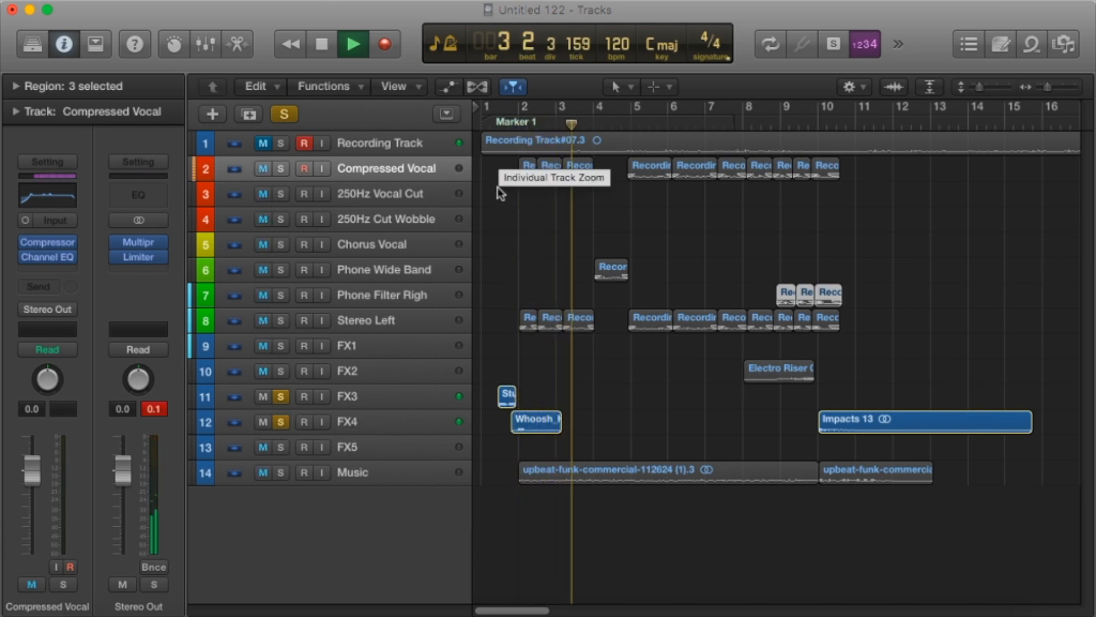
{"action": "left_click", "coordinate": [330, 51]}
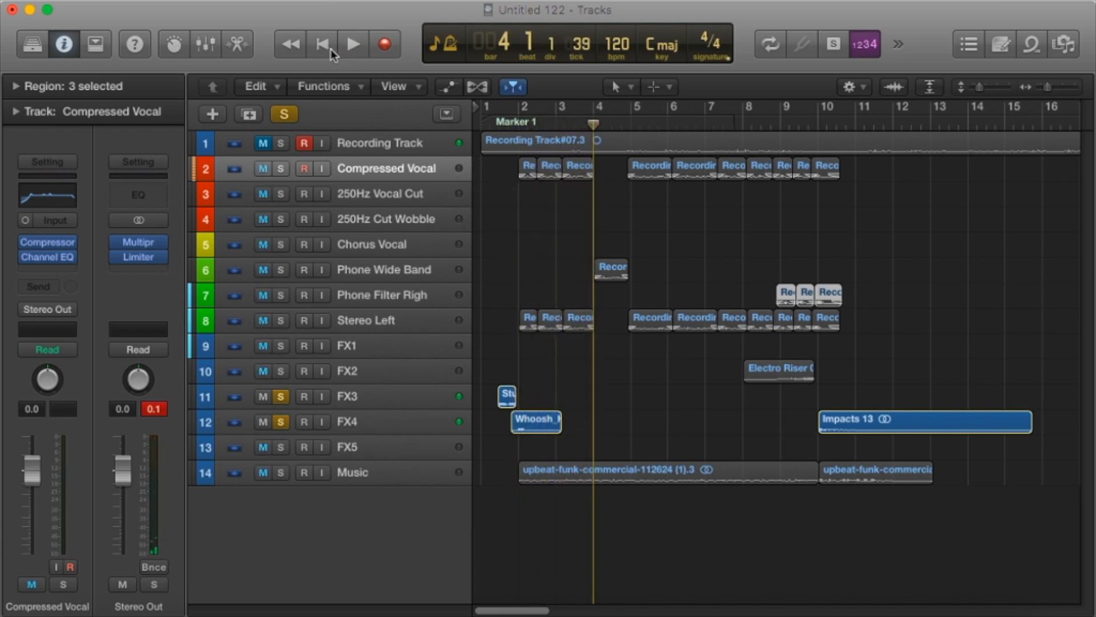